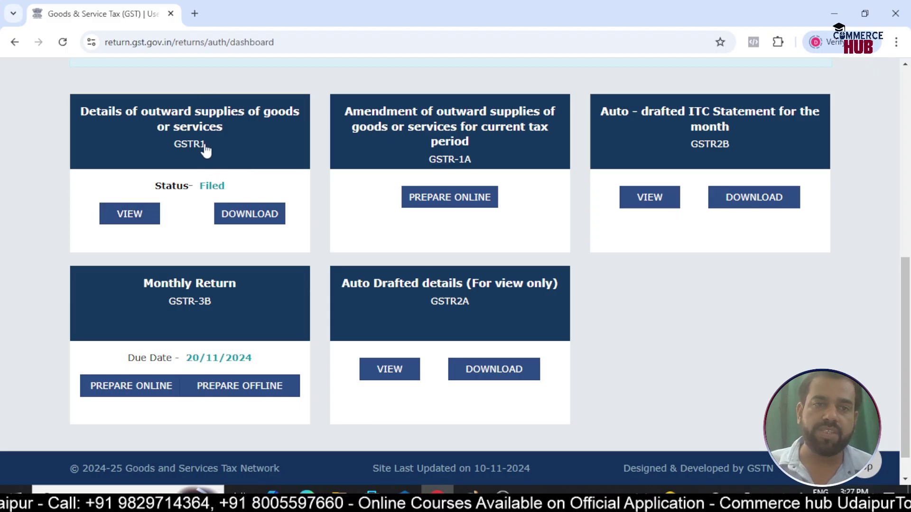
- Open the filed GSTR-1 return for viewing and look over its record detail tables
{"action": "left_click", "coordinate": [138, 221]}
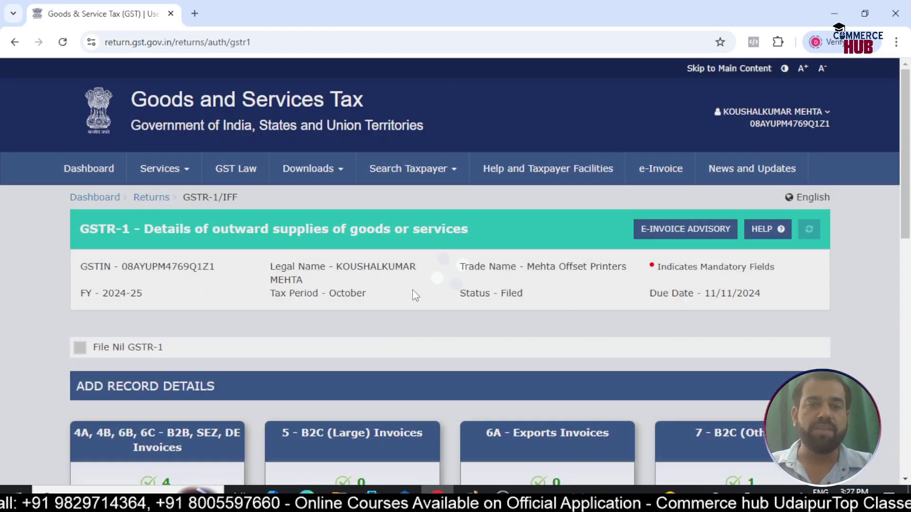
{"action": "scroll", "coordinate": [222, 214], "scroll_direction": "down", "scroll_amount": 3}
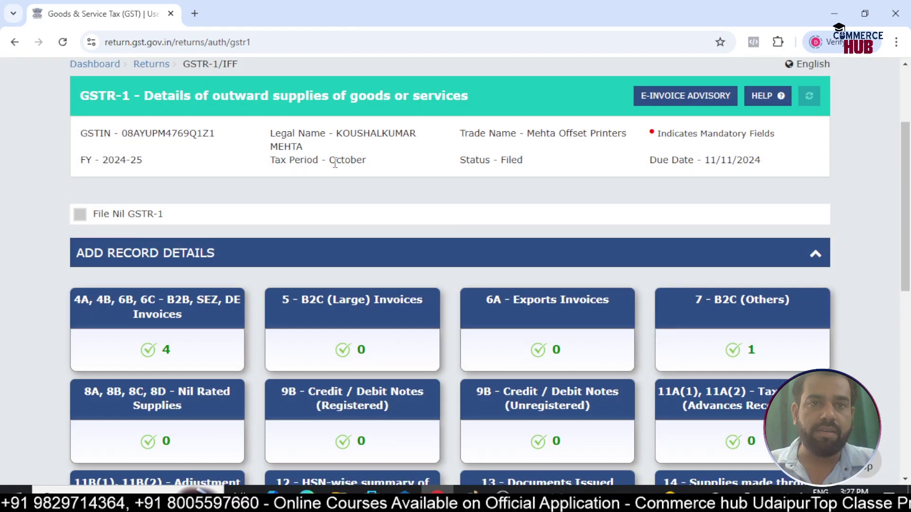
{"action": "scroll", "coordinate": [702, 156], "scroll_direction": "down", "scroll_amount": 1}
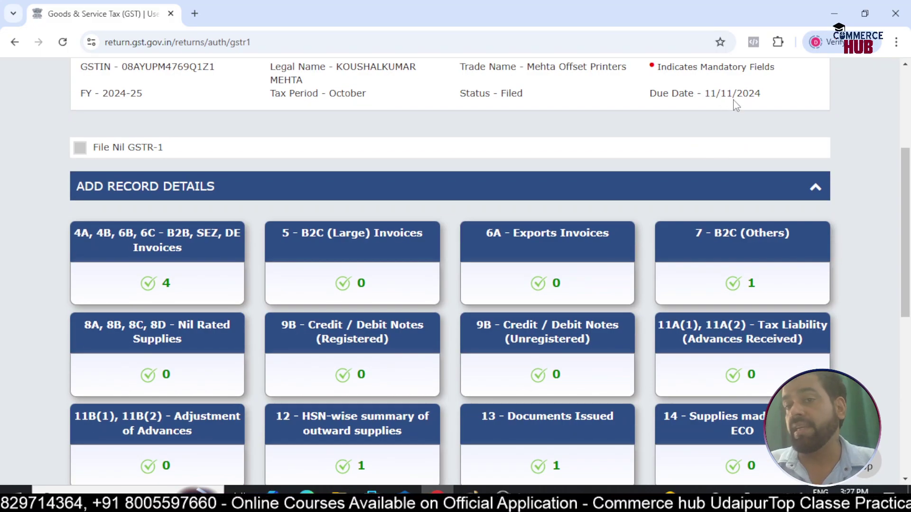
{"action": "scroll", "coordinate": [733, 101], "scroll_direction": "down", "scroll_amount": 1}
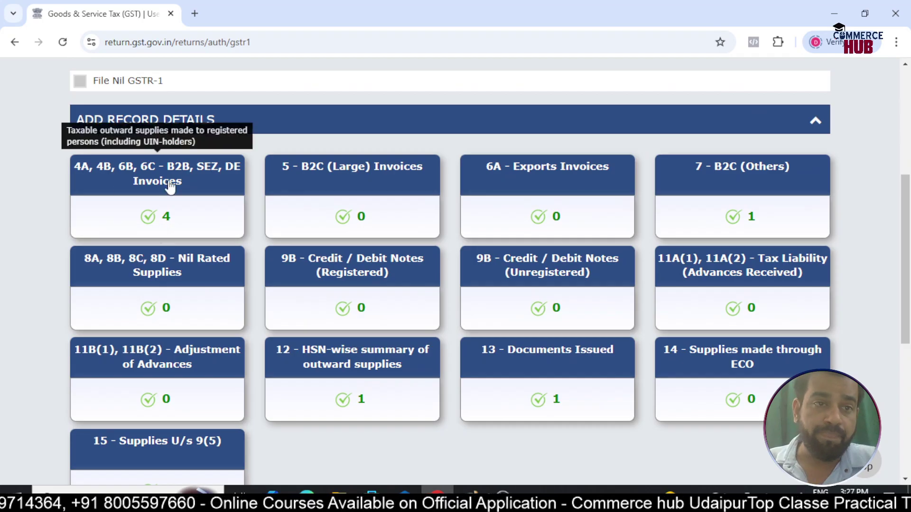
{"action": "scroll", "coordinate": [332, 214], "scroll_direction": "down", "scroll_amount": 1}
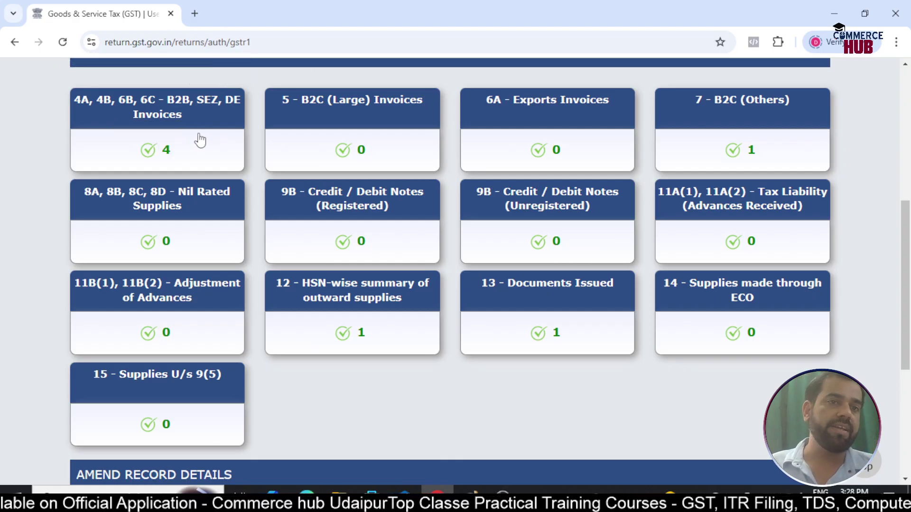
- View the processed B2B invoices for PHYSICSWALLAH PRIVATE LIMITED in tables 4A, 4B, 6B, 6C, and return to the GSTR-1 overview
{"action": "left_click", "coordinate": [157, 141]}
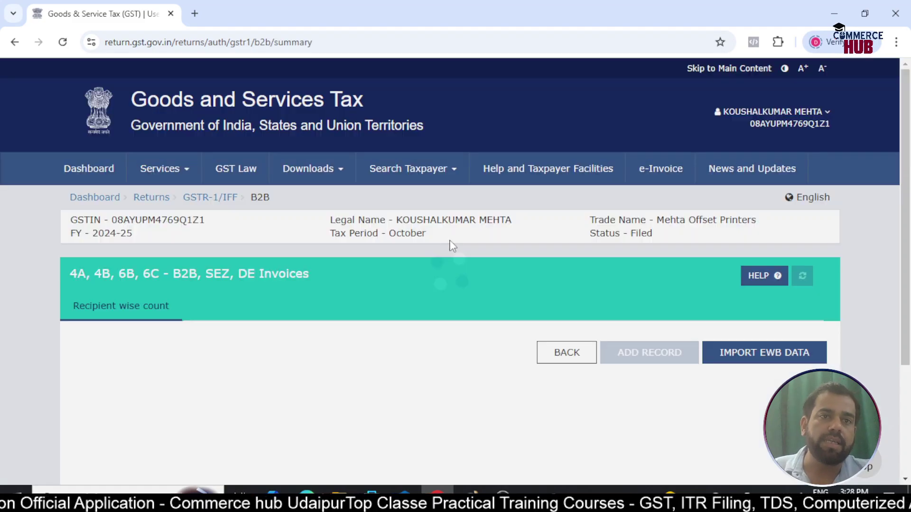
{"action": "scroll", "coordinate": [465, 235], "scroll_direction": "down", "scroll_amount": 3}
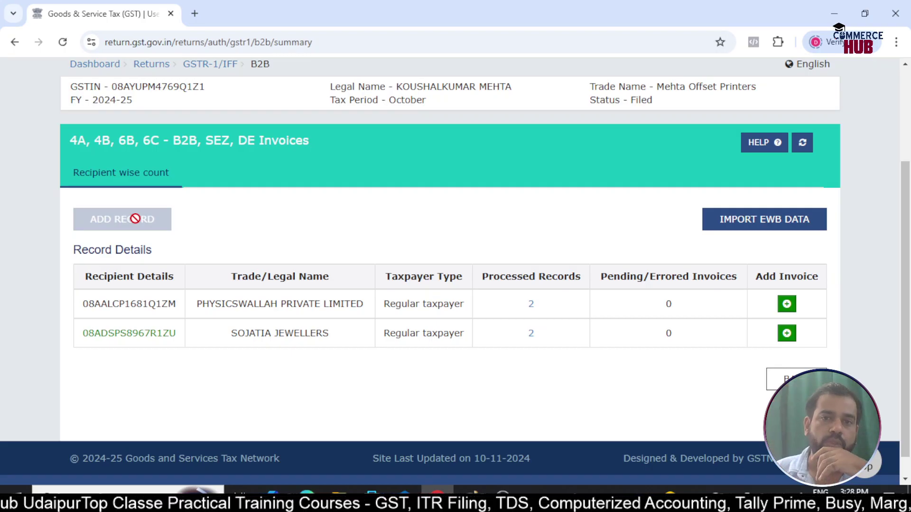
{"action": "left_click", "coordinate": [531, 305]}
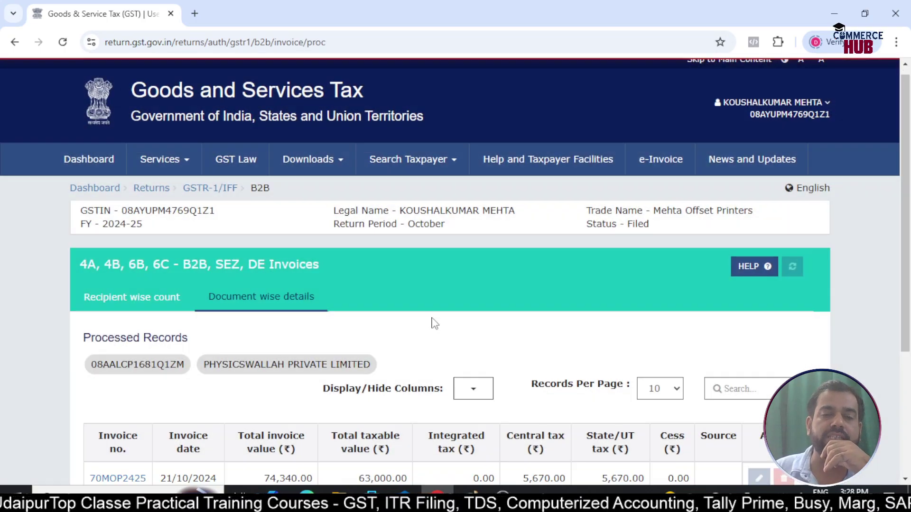
{"action": "scroll", "coordinate": [347, 323], "scroll_direction": "down", "scroll_amount": 4}
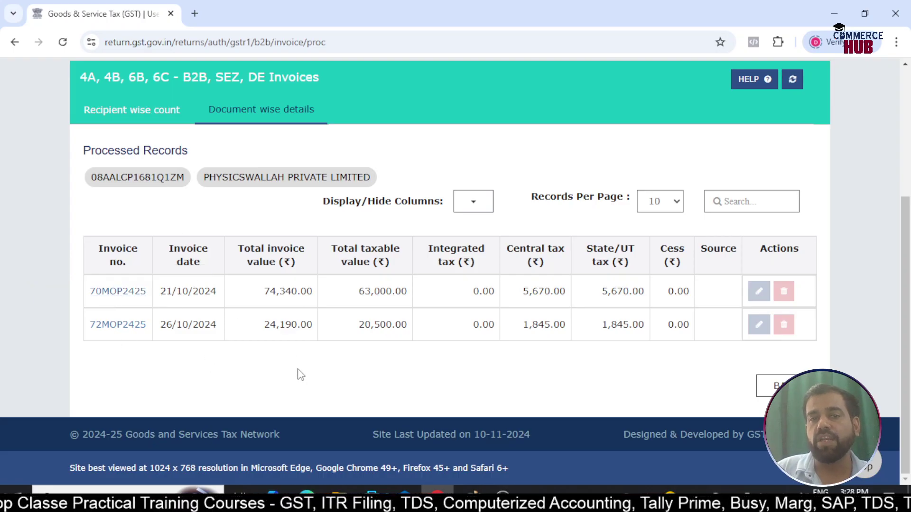
{"action": "left_click", "coordinate": [765, 385]}
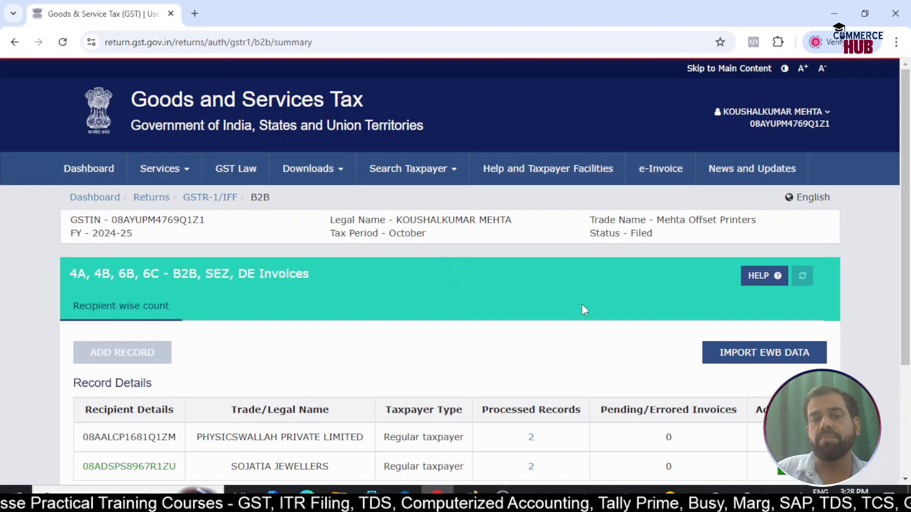
{"action": "scroll", "coordinate": [582, 306], "scroll_direction": "down", "scroll_amount": 3}
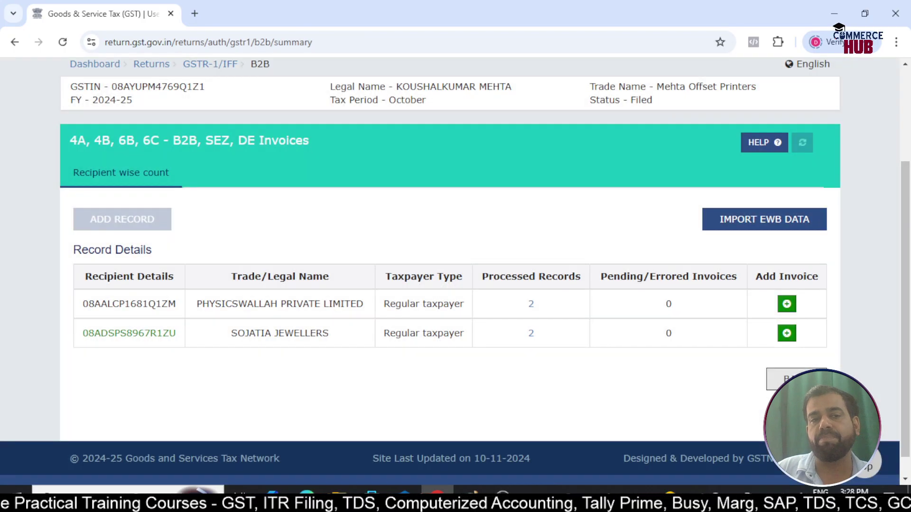
{"action": "left_click", "coordinate": [778, 379]}
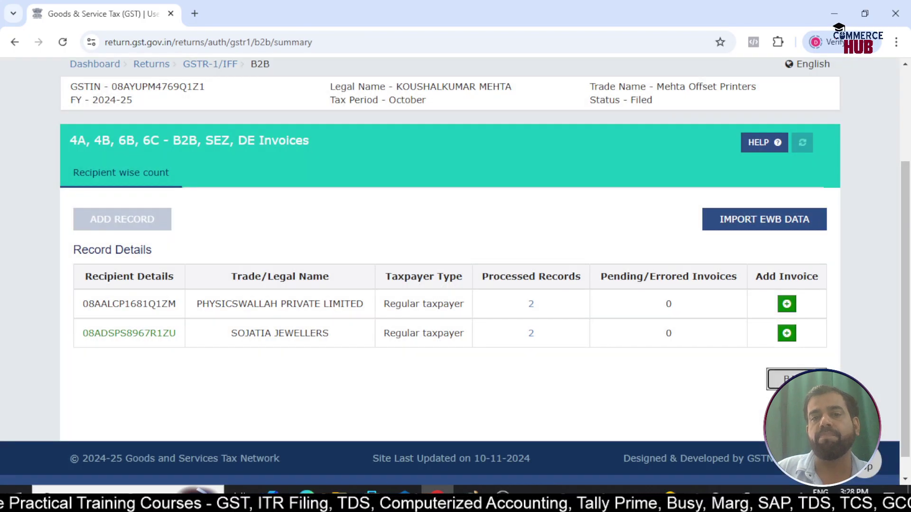
- Check table 5 - B2C (Large) Invoices for records and return to the GSTR-1 overview
{"action": "scroll", "coordinate": [445, 321], "scroll_direction": "down", "scroll_amount": 4}
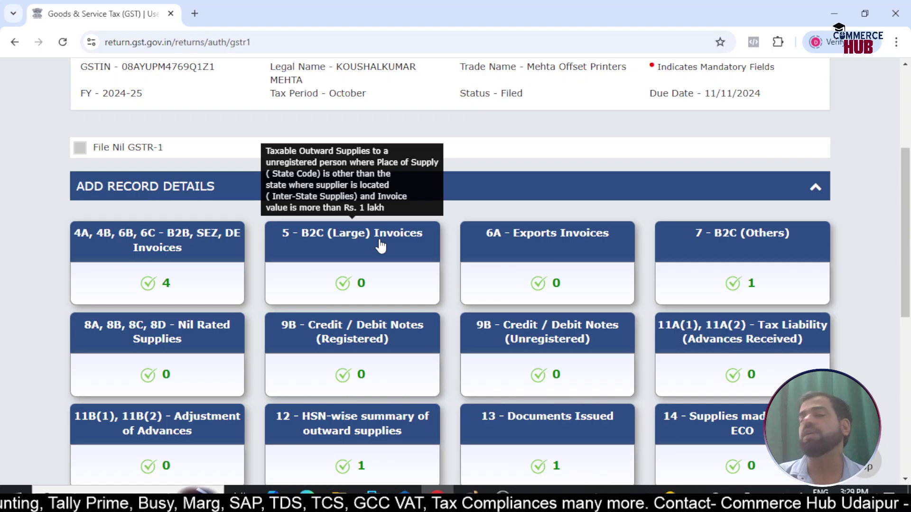
{"action": "left_click", "coordinate": [357, 266]}
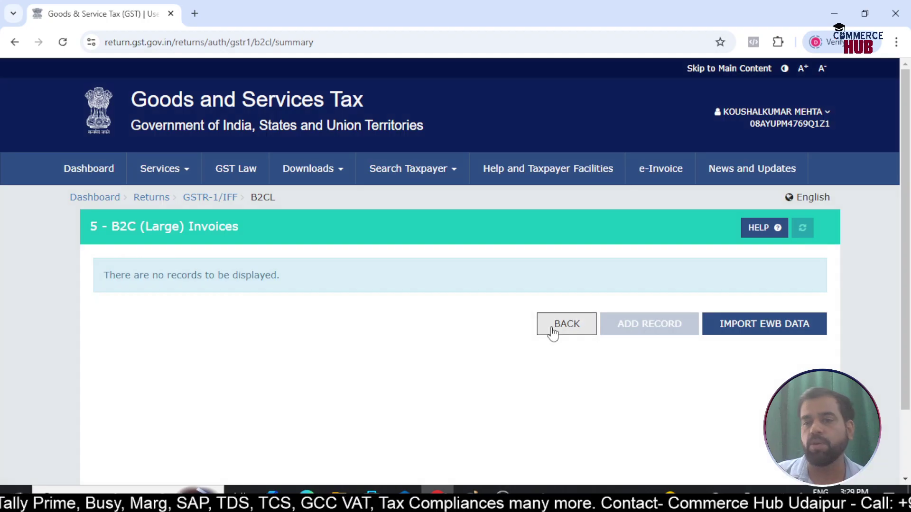
{"action": "left_click", "coordinate": [552, 332]}
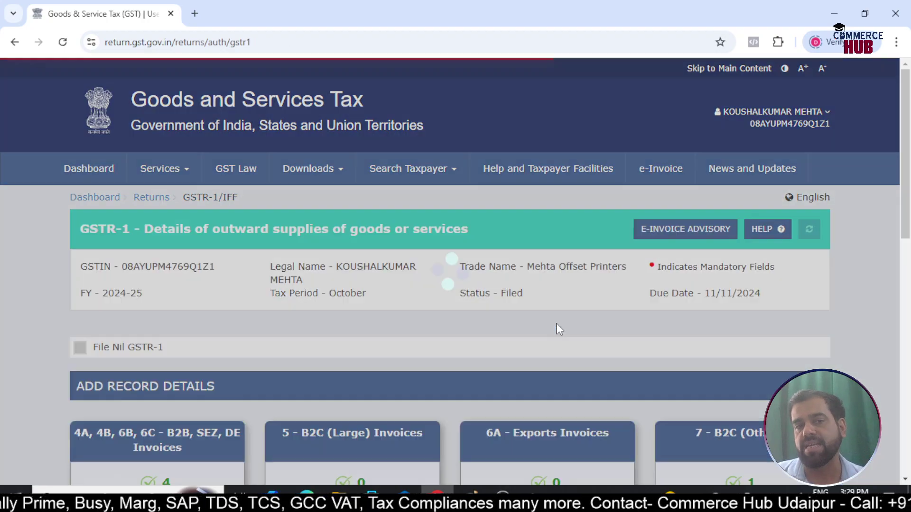
- View the processed records in table 7 - B2C (Others) and return to the GSTR-1 overview
{"action": "scroll", "coordinate": [494, 351], "scroll_direction": "down", "scroll_amount": 4}
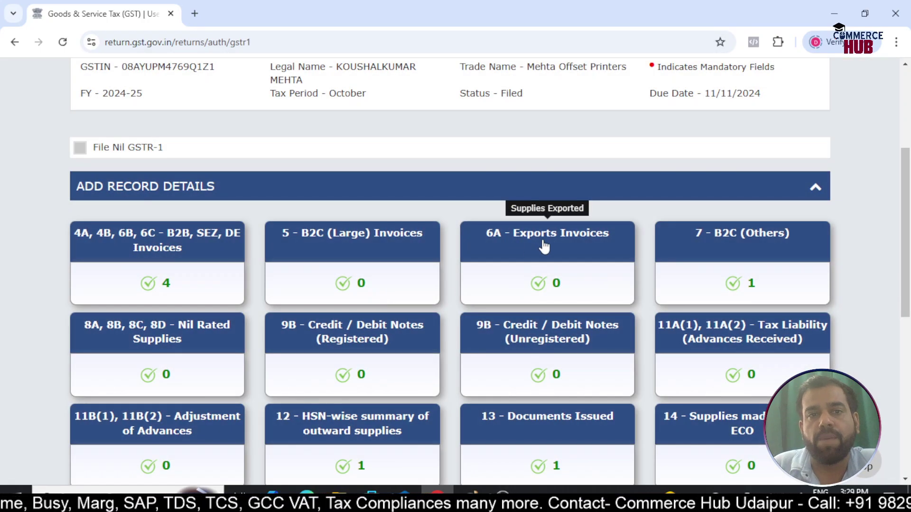
{"action": "scroll", "coordinate": [535, 270], "scroll_direction": "down", "scroll_amount": 1}
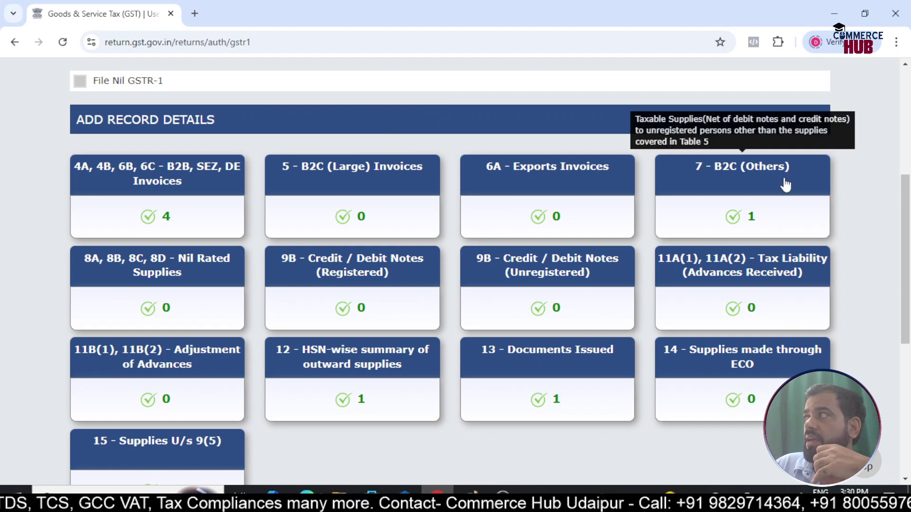
{"action": "left_click", "coordinate": [742, 192]}
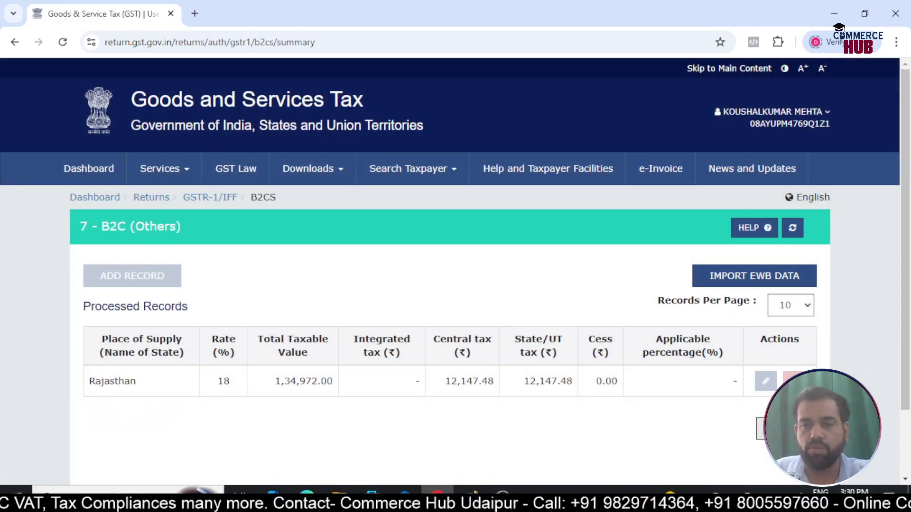
{"action": "left_click", "coordinate": [778, 428]}
- Review all document categories in table 13 - Documents Issued, from outward supply invoices to delivery challans, and return to the GSTR-1 overview
{"action": "scroll", "coordinate": [387, 276], "scroll_direction": "down", "scroll_amount": 2}
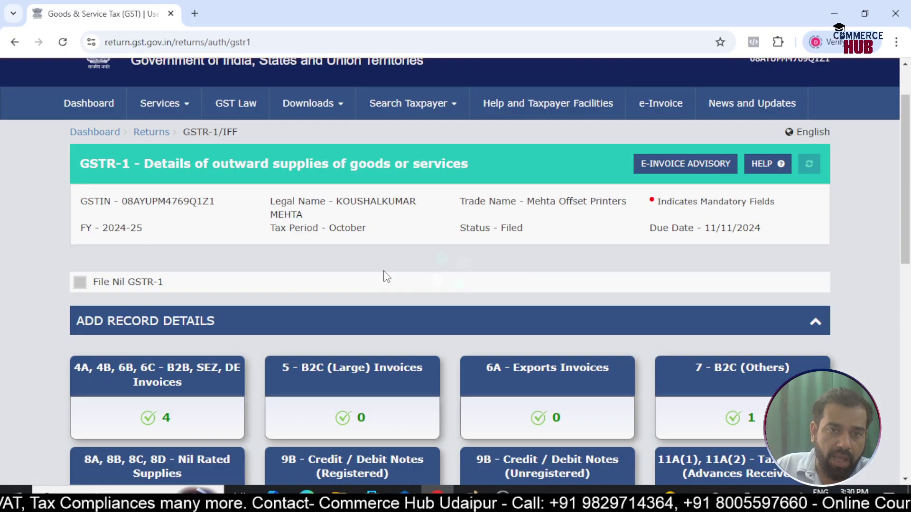
{"action": "scroll", "coordinate": [228, 296], "scroll_direction": "down", "scroll_amount": 5}
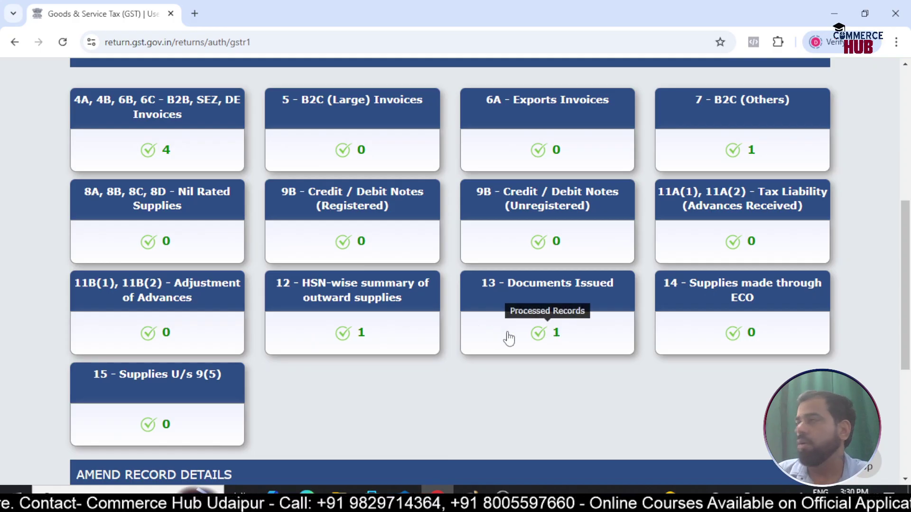
{"action": "scroll", "coordinate": [502, 335], "scroll_direction": "up", "scroll_amount": 2}
{"action": "scroll", "coordinate": [583, 140], "scroll_direction": "up", "scroll_amount": 3}
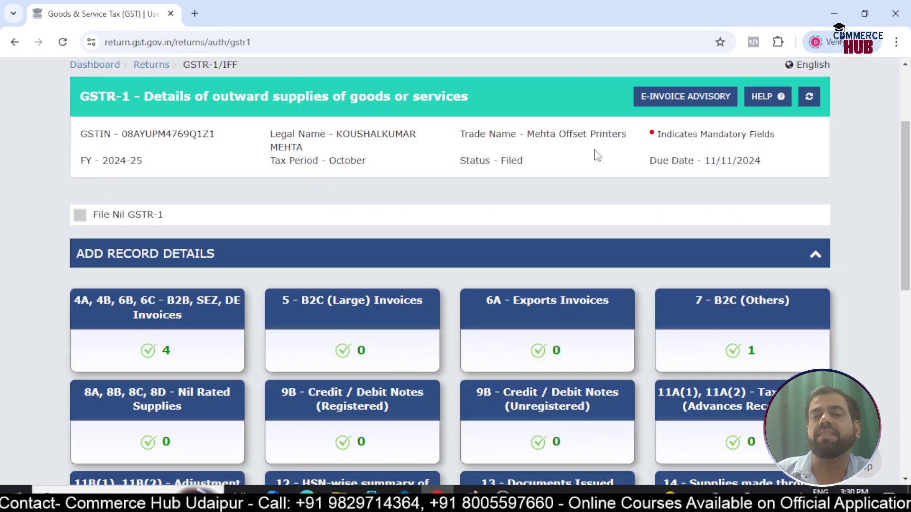
{"action": "scroll", "coordinate": [383, 219], "scroll_direction": "down", "scroll_amount": 3}
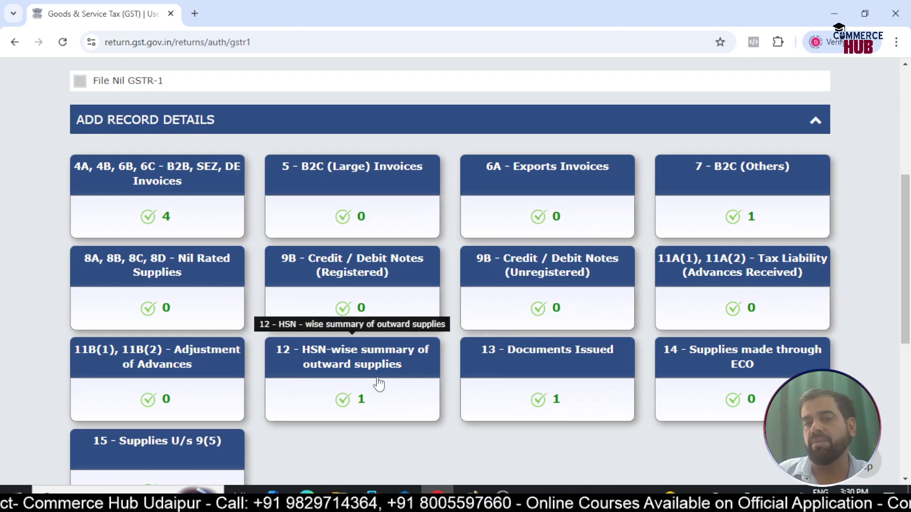
{"action": "scroll", "coordinate": [385, 381], "scroll_direction": "down", "scroll_amount": 3}
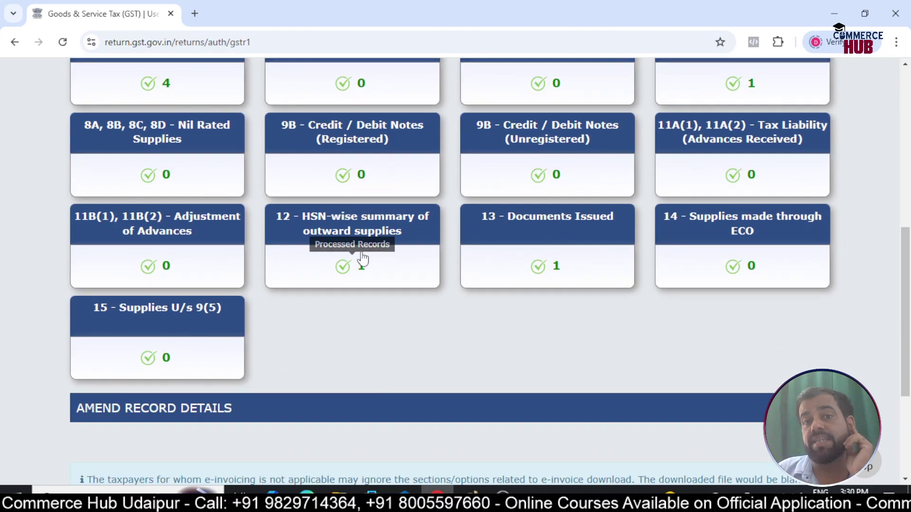
{"action": "left_click", "coordinate": [580, 242]}
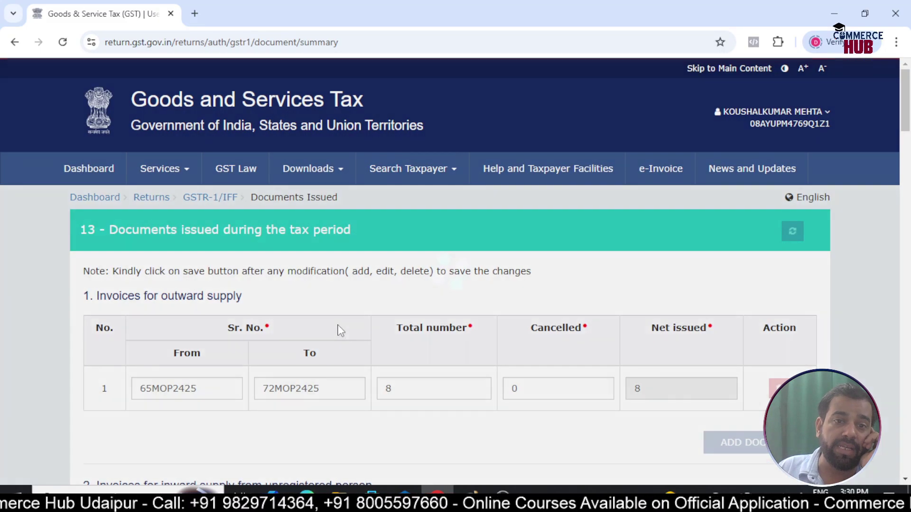
{"action": "scroll", "coordinate": [357, 356], "scroll_direction": "down", "scroll_amount": 1}
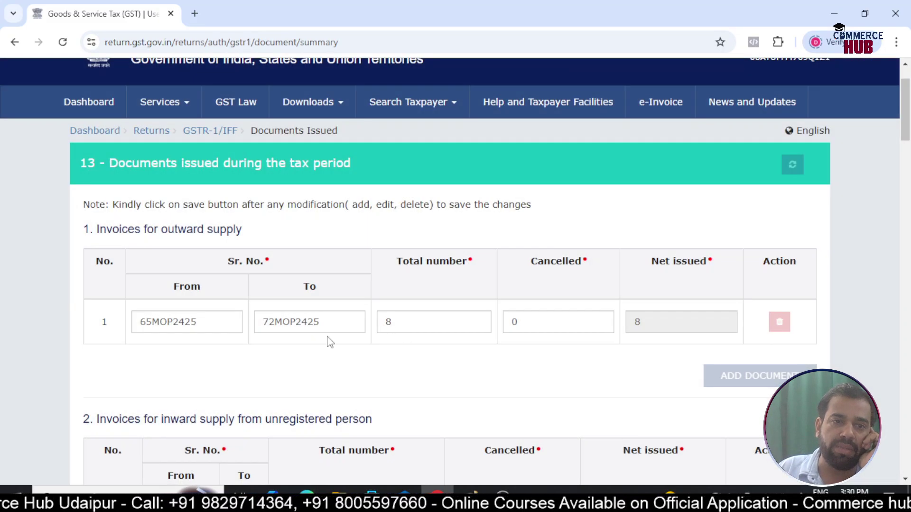
{"action": "scroll", "coordinate": [508, 346], "scroll_direction": "down", "scroll_amount": 4}
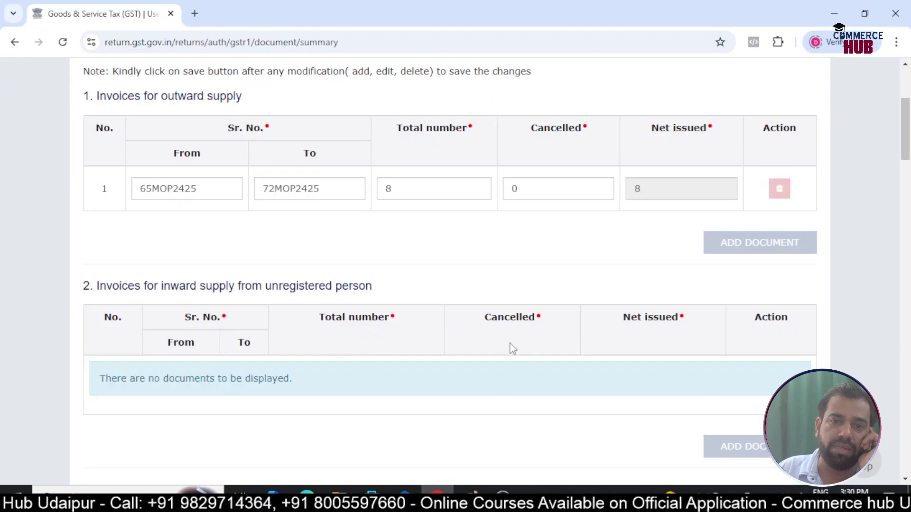
{"action": "scroll", "coordinate": [655, 315], "scroll_direction": "up", "scroll_amount": 6}
{"action": "scroll", "coordinate": [655, 316], "scroll_direction": "down", "scroll_amount": 20}
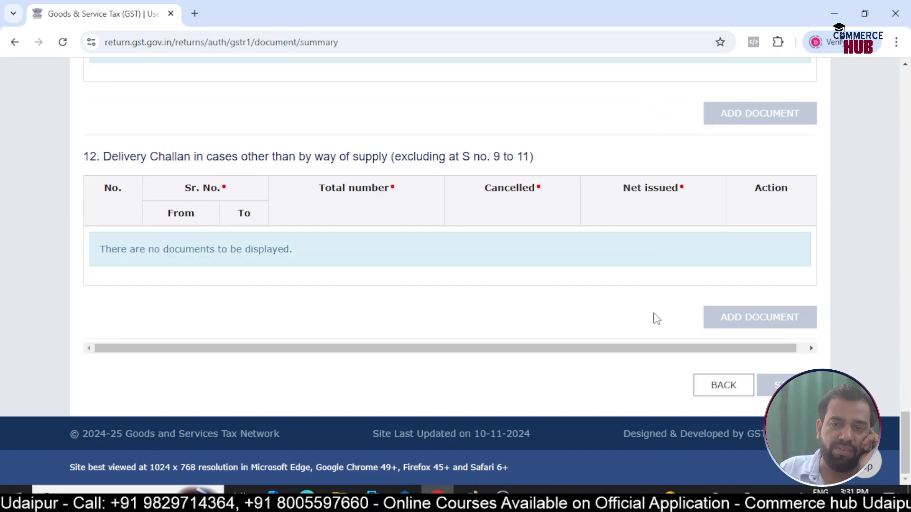
{"action": "left_click", "coordinate": [724, 385]}
- Examine the descriptions of tables 14 - Supplies made through ECO and 15 - Supplies U/s 9(5), plus the amendment and e-invoice sections
{"action": "scroll", "coordinate": [609, 291], "scroll_direction": "down", "scroll_amount": 12}
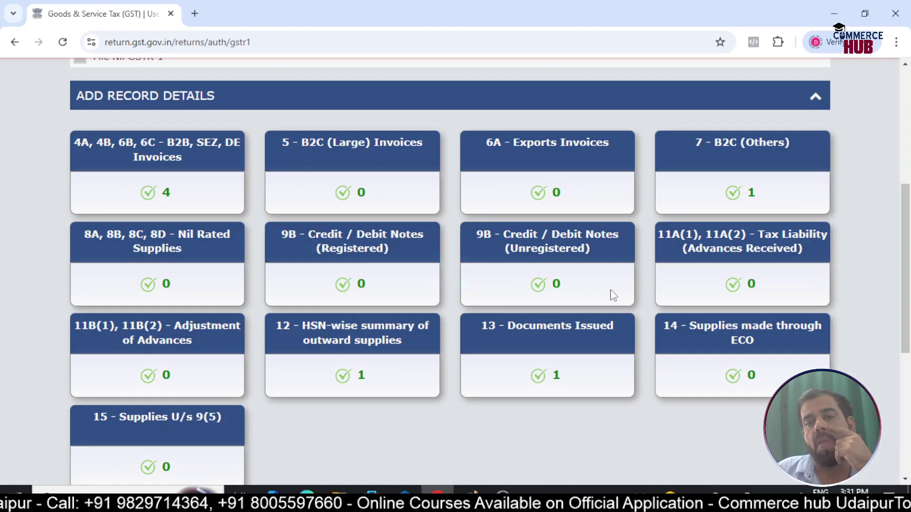
{"action": "scroll", "coordinate": [617, 284], "scroll_direction": "up", "scroll_amount": 4}
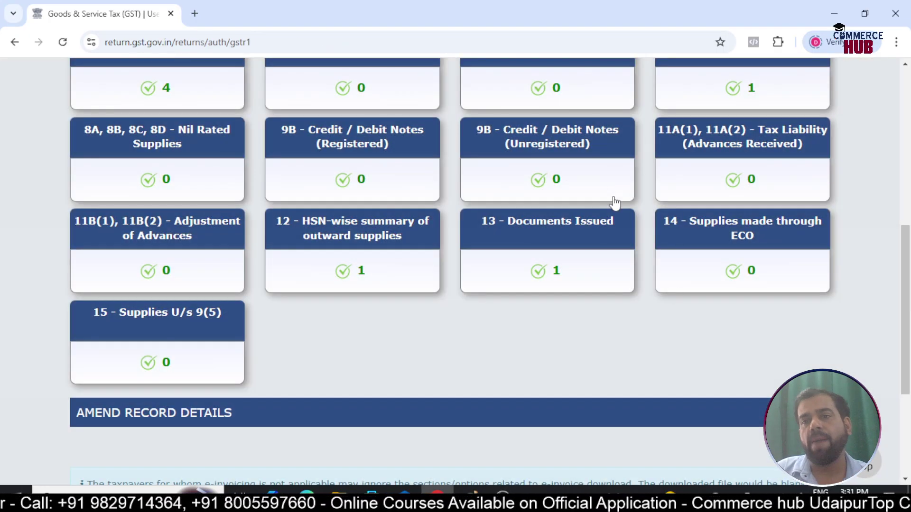
{"action": "mouse_move", "coordinate": [755, 238]}
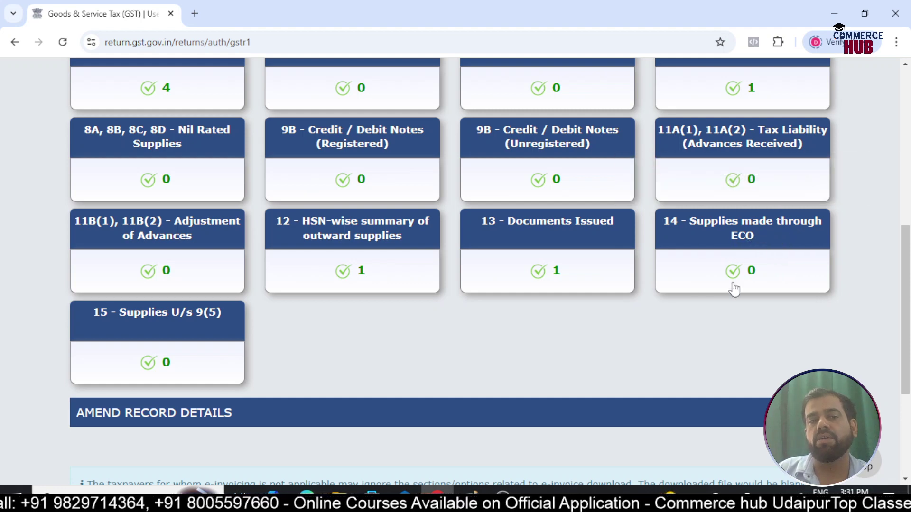
{"action": "mouse_move", "coordinate": [183, 342]}
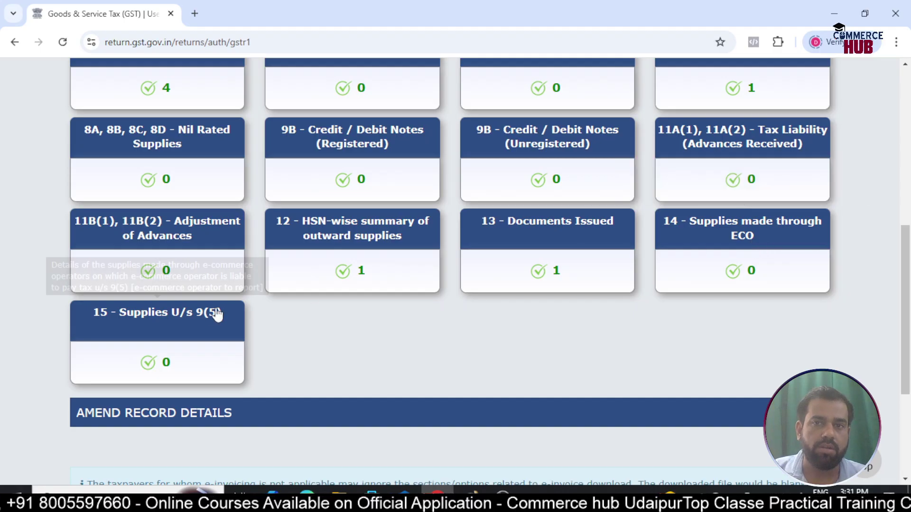
{"action": "mouse_move", "coordinate": [206, 324]}
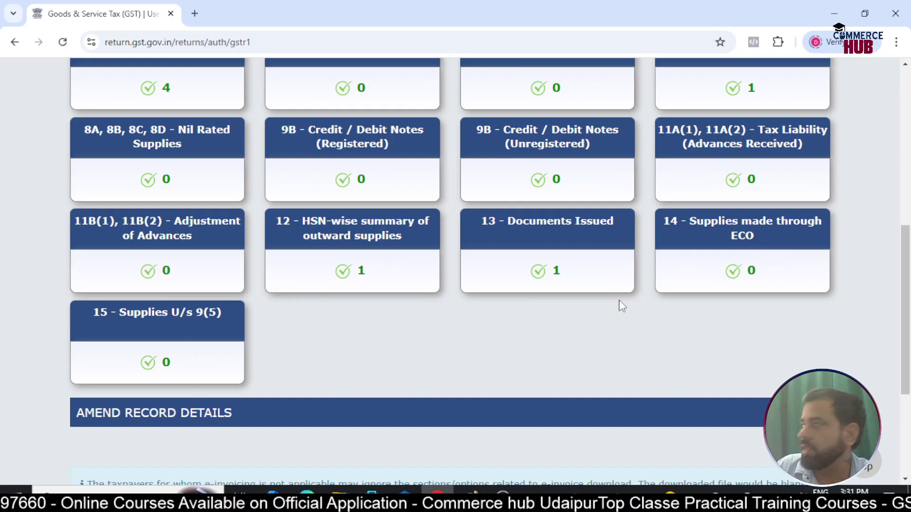
{"action": "scroll", "coordinate": [622, 305], "scroll_direction": "down", "scroll_amount": 5}
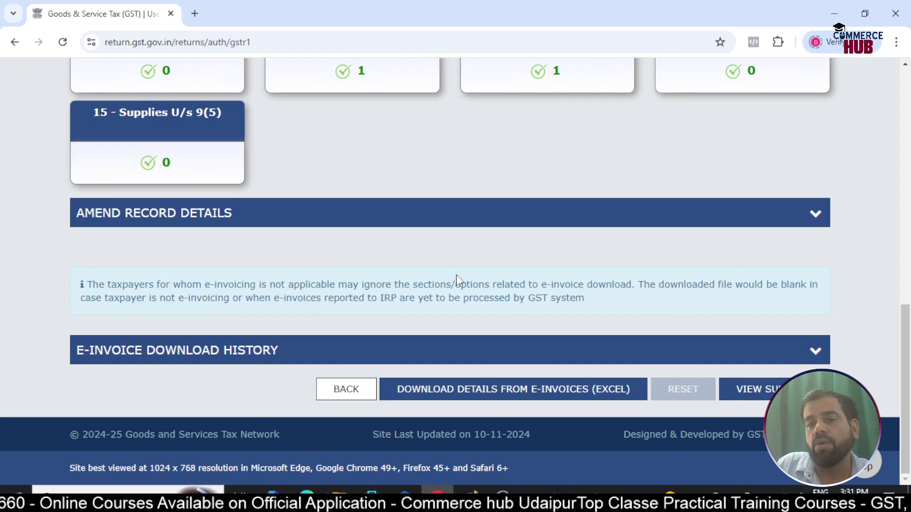
{"action": "scroll", "coordinate": [486, 267], "scroll_direction": "up", "scroll_amount": 8}
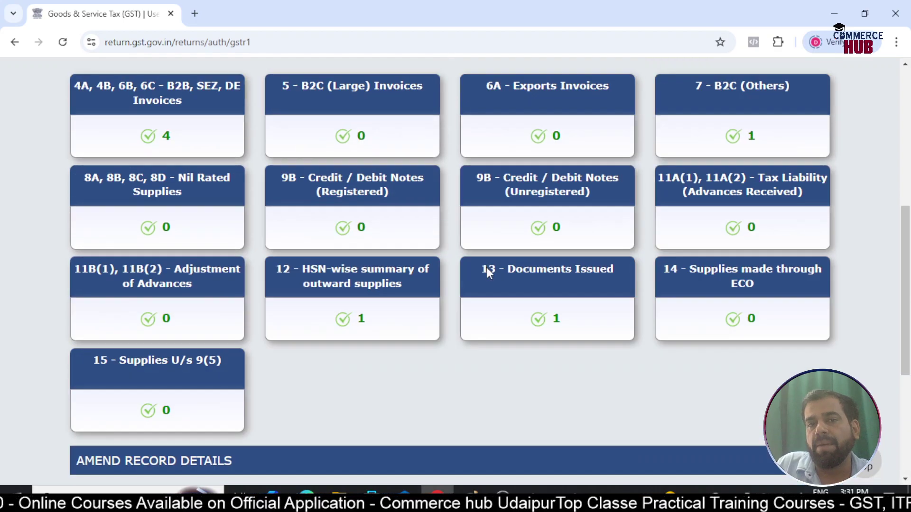
{"action": "scroll", "coordinate": [569, 220], "scroll_direction": "down", "scroll_amount": 8}
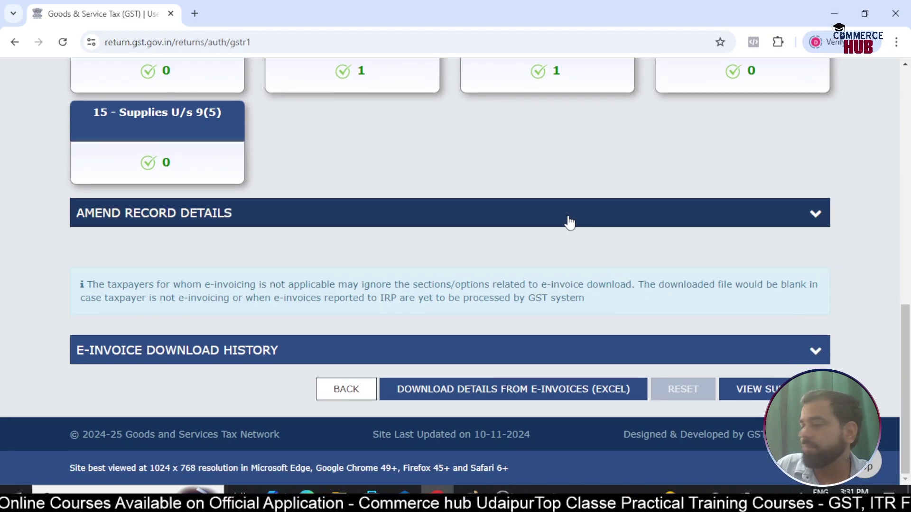
- Review the GSTR-1 overview and the tables under Amend Record Details, from 9A - Amended B2B Invoices to 15A, and collapse the section
{"action": "scroll", "coordinate": [569, 223], "scroll_direction": "up", "scroll_amount": 15}
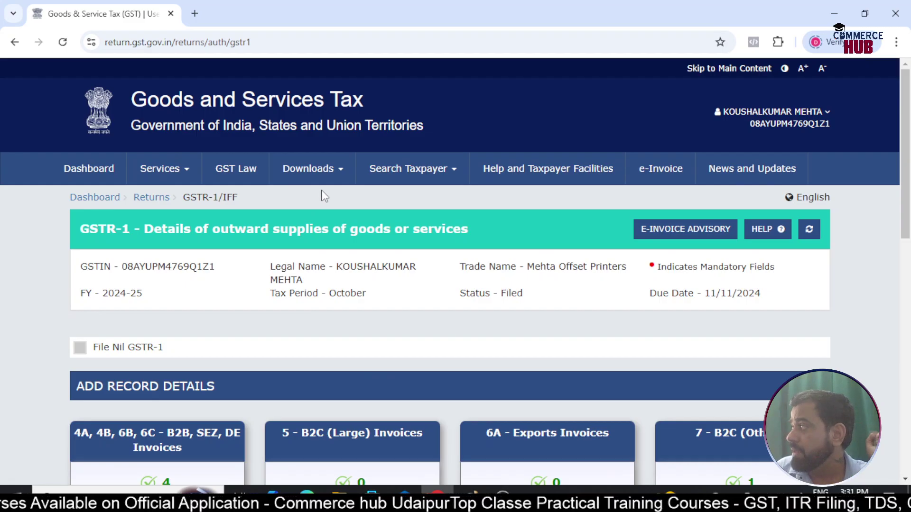
{"action": "scroll", "coordinate": [331, 203], "scroll_direction": "down", "scroll_amount": 10}
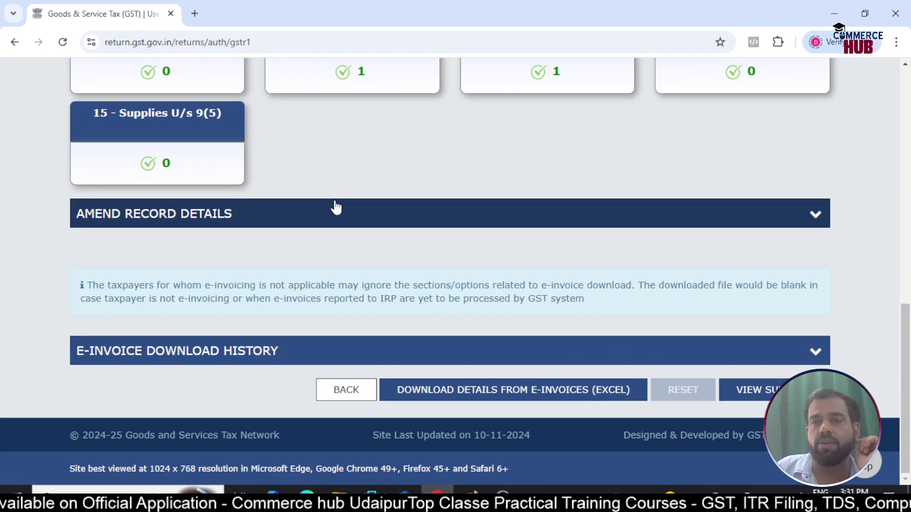
{"action": "scroll", "coordinate": [335, 206], "scroll_direction": "up", "scroll_amount": 12}
{"action": "scroll", "coordinate": [299, 201], "scroll_direction": "down", "scroll_amount": 5}
{"action": "scroll", "coordinate": [299, 201], "scroll_direction": "down", "scroll_amount": 5}
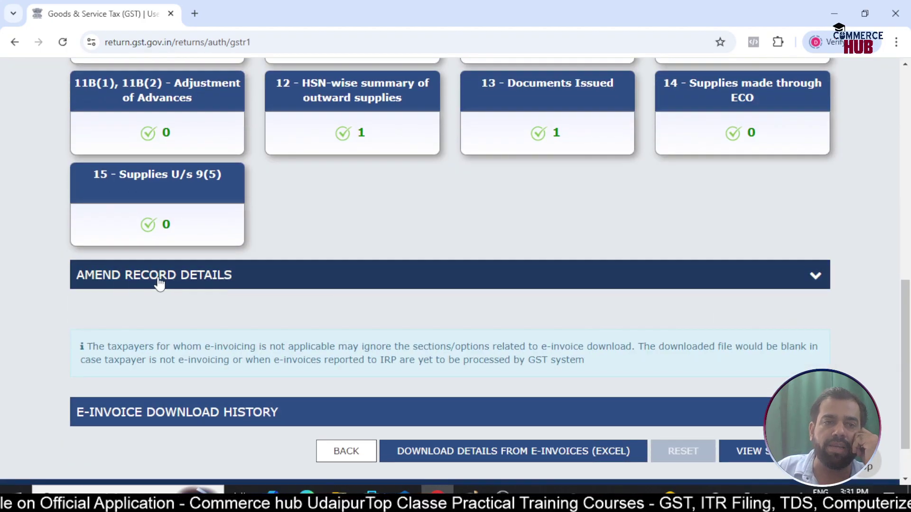
{"action": "left_click", "coordinate": [815, 278]}
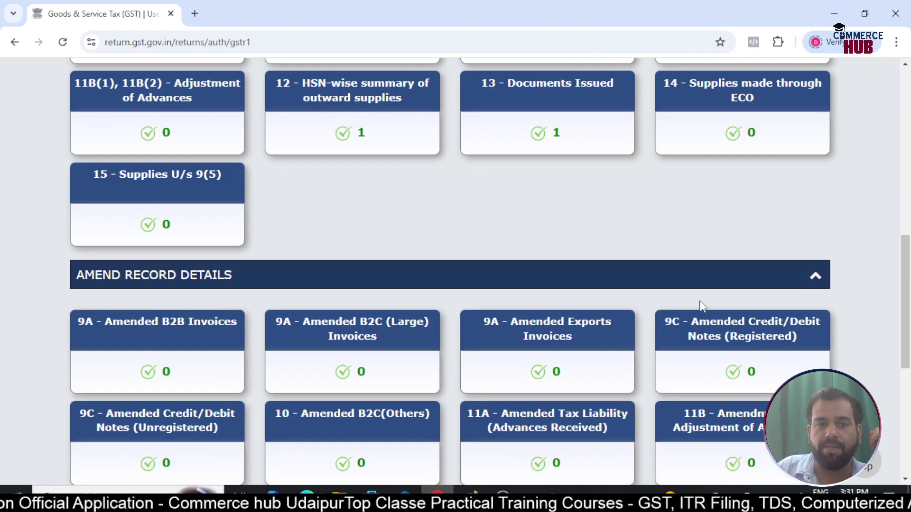
{"action": "scroll", "coordinate": [458, 324], "scroll_direction": "down", "scroll_amount": 1}
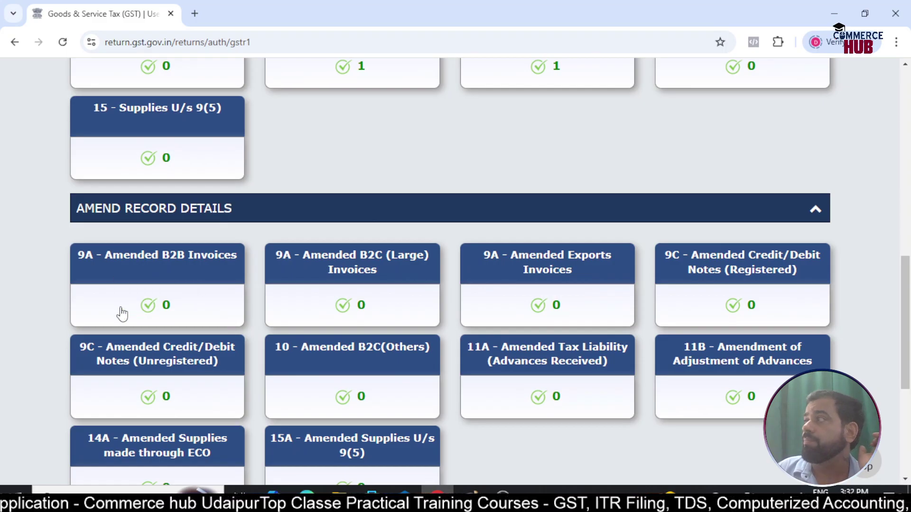
{"action": "left_click", "coordinate": [816, 215]}
- Open the Returns Dashboard and search for the October returns of Quarter 3 (Oct - Dec), financial year 2024-25
{"action": "scroll", "coordinate": [521, 246], "scroll_direction": "up", "scroll_amount": 15}
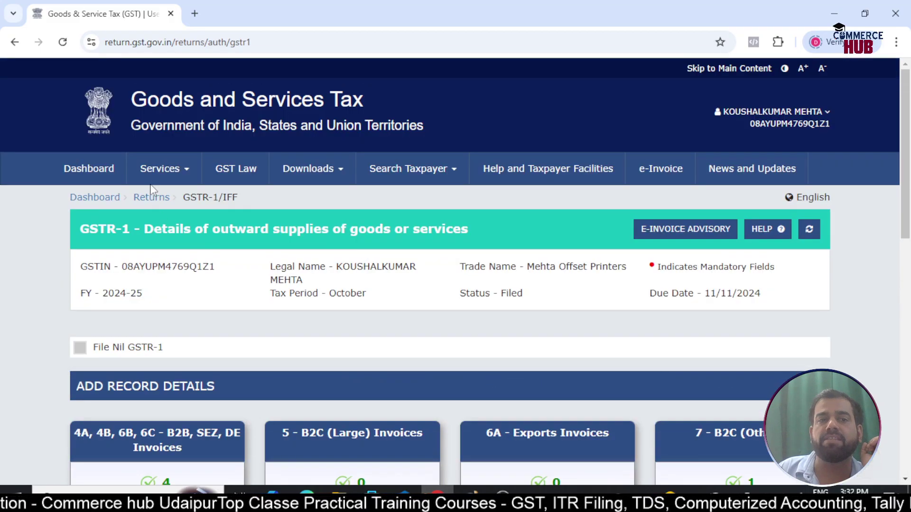
{"action": "left_click", "coordinate": [185, 178]}
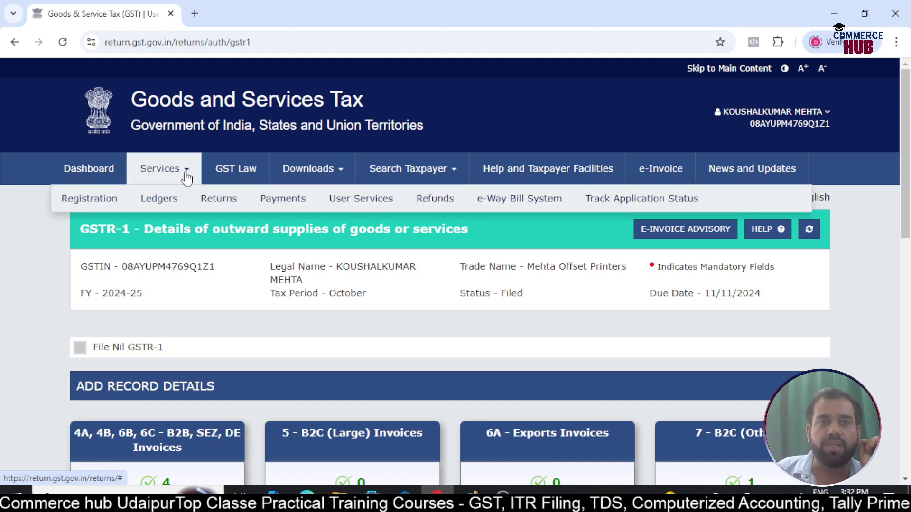
{"action": "mouse_move", "coordinate": [205, 201]}
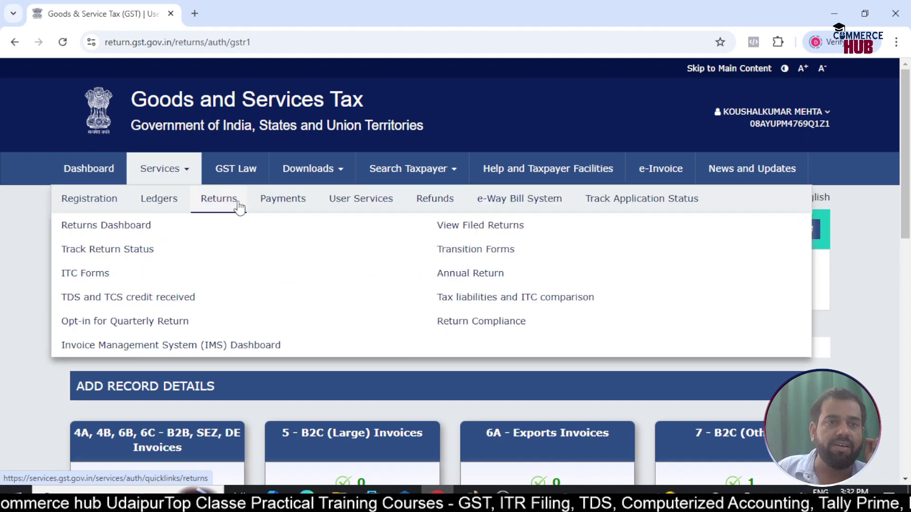
{"action": "left_click", "coordinate": [140, 226]}
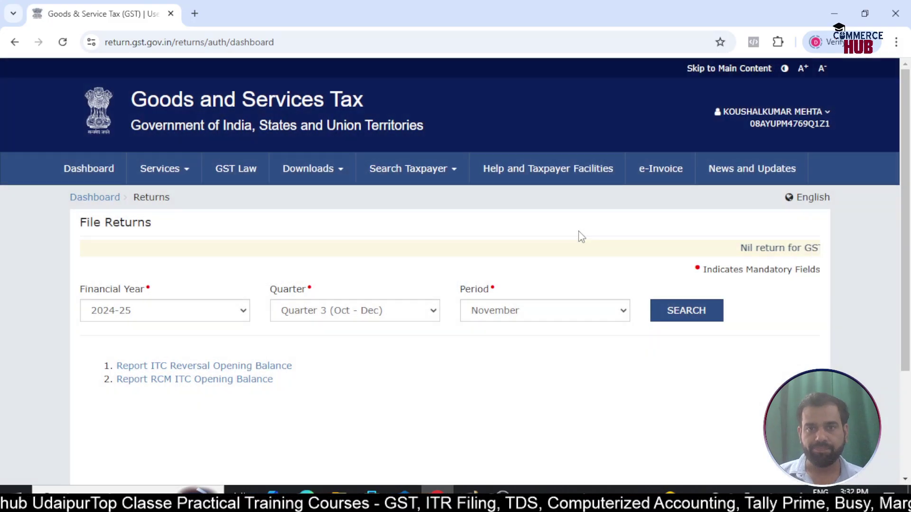
{"action": "left_click", "coordinate": [617, 319]}
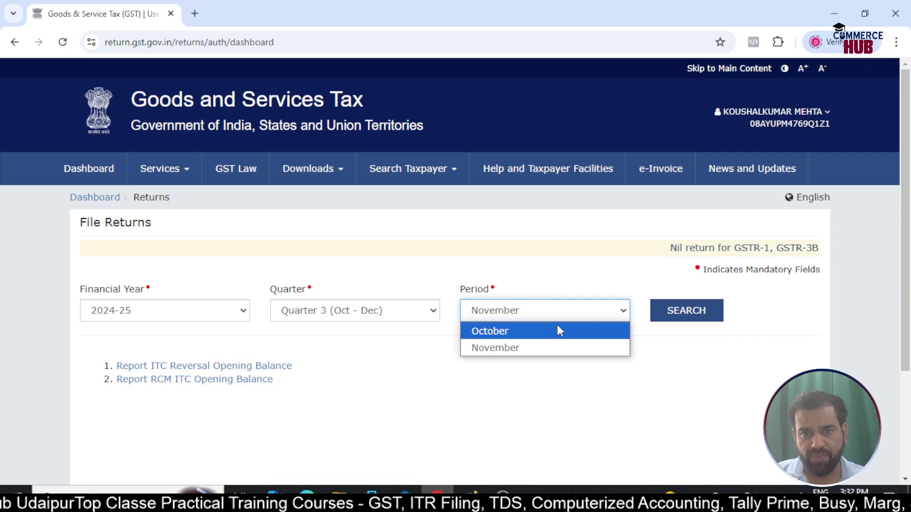
{"action": "left_click", "coordinate": [512, 332]}
{"action": "left_click", "coordinate": [674, 313]}
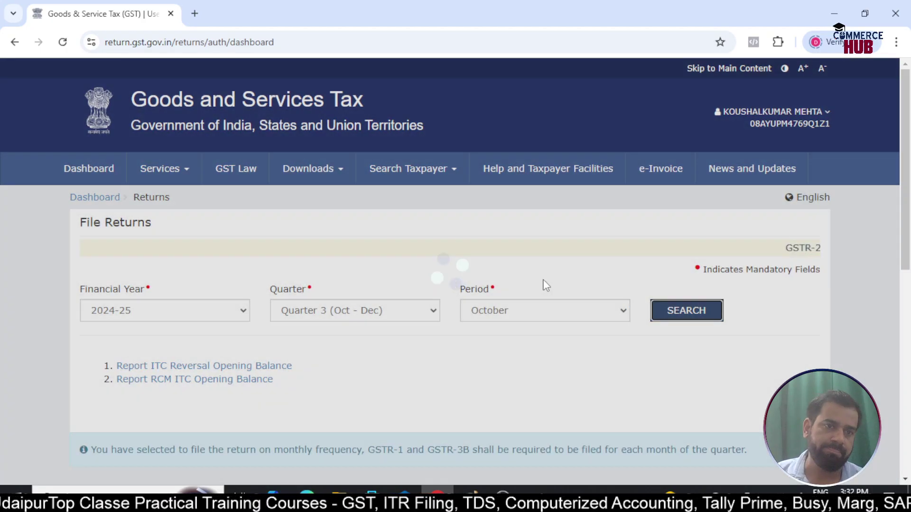
- Open the GSTR-1A amendment of outward supplies for online preparation
{"action": "scroll", "coordinate": [544, 285], "scroll_direction": "down", "scroll_amount": 5}
{"action": "scroll", "coordinate": [282, 285], "scroll_direction": "down", "scroll_amount": 3}
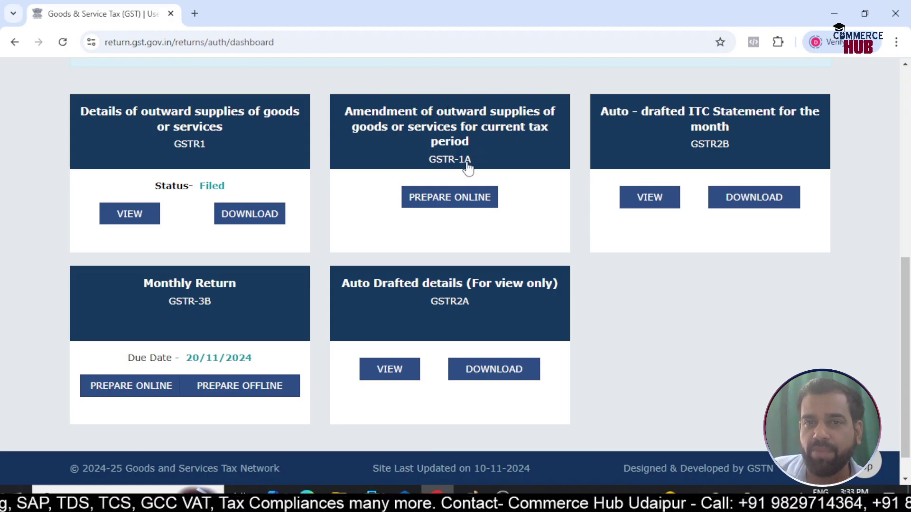
{"action": "left_click", "coordinate": [447, 205]}
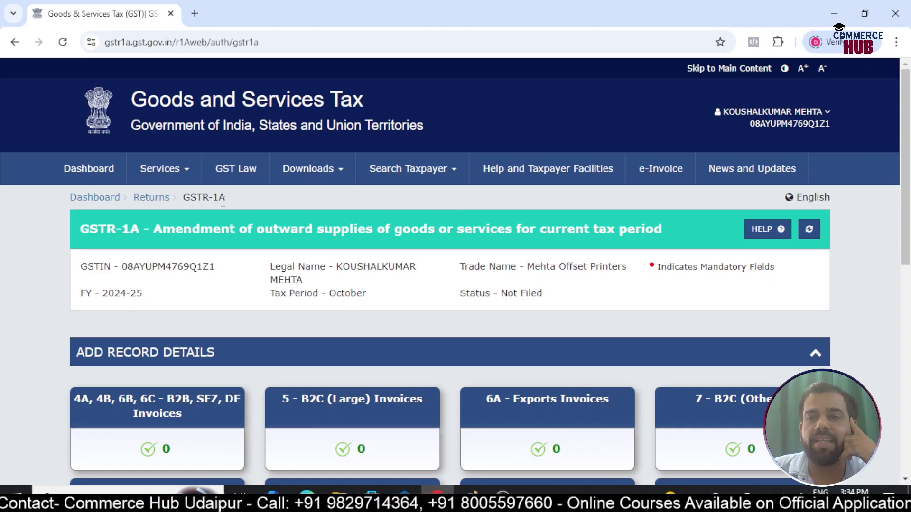
- Examine the GSTR-1A tables under Add Record Details and the Amend Record Details section below them
{"action": "scroll", "coordinate": [223, 202], "scroll_direction": "down", "scroll_amount": 5}
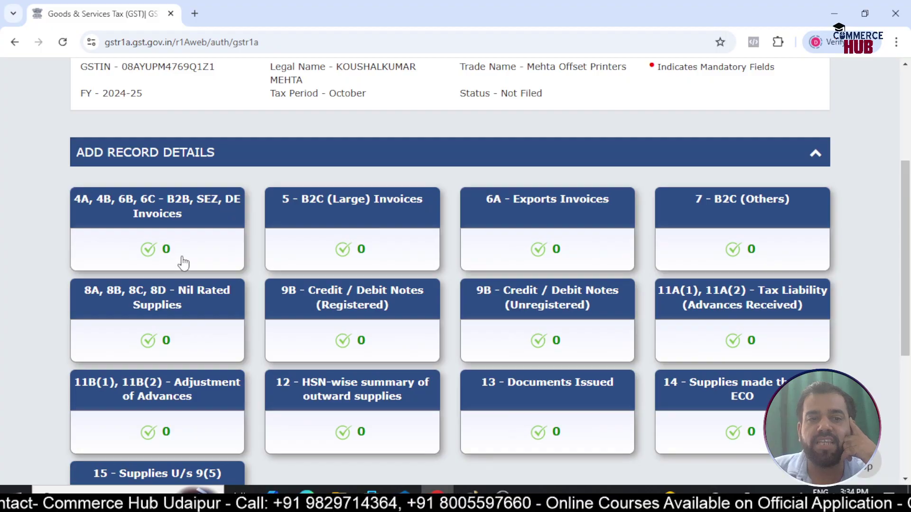
{"action": "scroll", "coordinate": [181, 261], "scroll_direction": "down", "scroll_amount": 3}
{"action": "scroll", "coordinate": [360, 315], "scroll_direction": "up", "scroll_amount": 3}
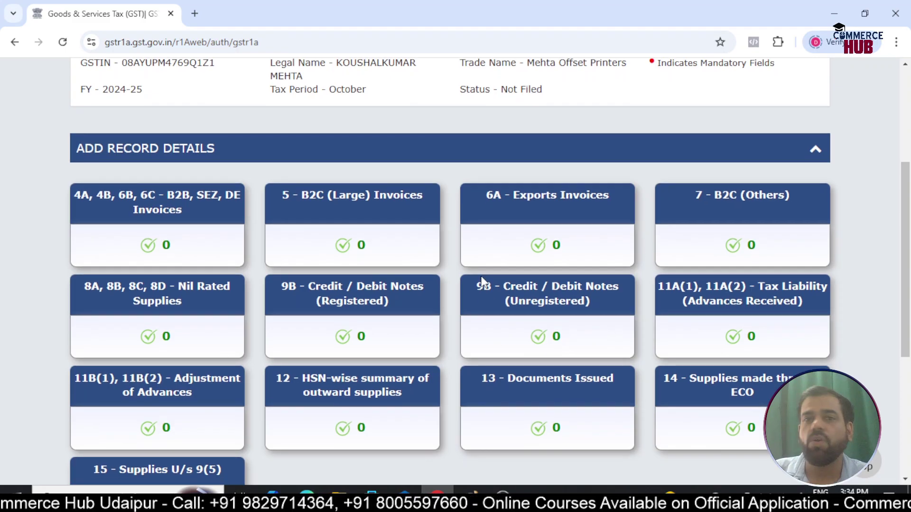
{"action": "scroll", "coordinate": [379, 256], "scroll_direction": "down", "scroll_amount": 2}
{"action": "scroll", "coordinate": [247, 195], "scroll_direction": "down", "scroll_amount": 4}
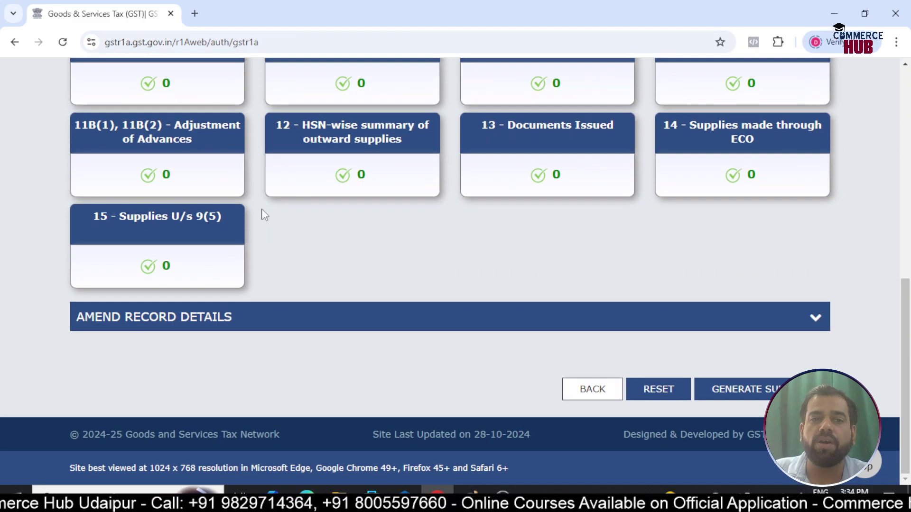
{"action": "scroll", "coordinate": [256, 213], "scroll_direction": "up", "scroll_amount": 6}
{"action": "scroll", "coordinate": [332, 199], "scroll_direction": "down", "scroll_amount": 5}
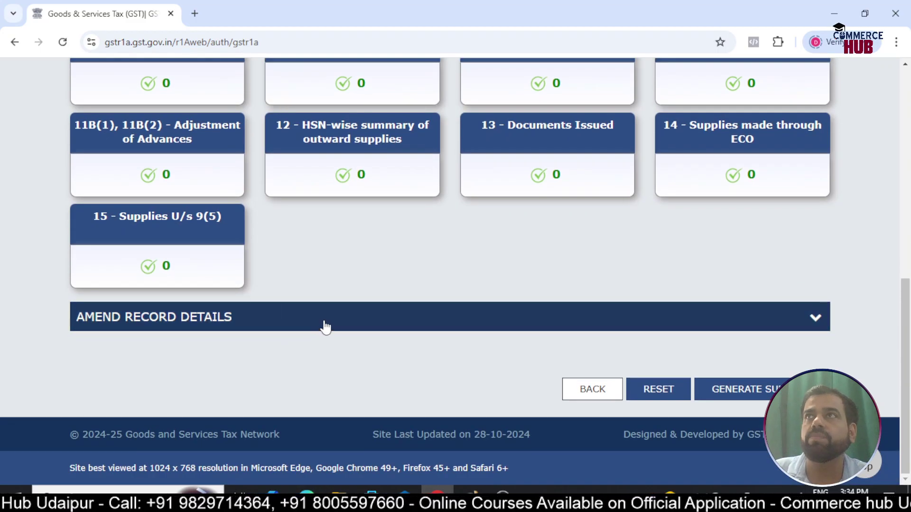
{"action": "scroll", "coordinate": [266, 304], "scroll_direction": "up", "scroll_amount": 5}
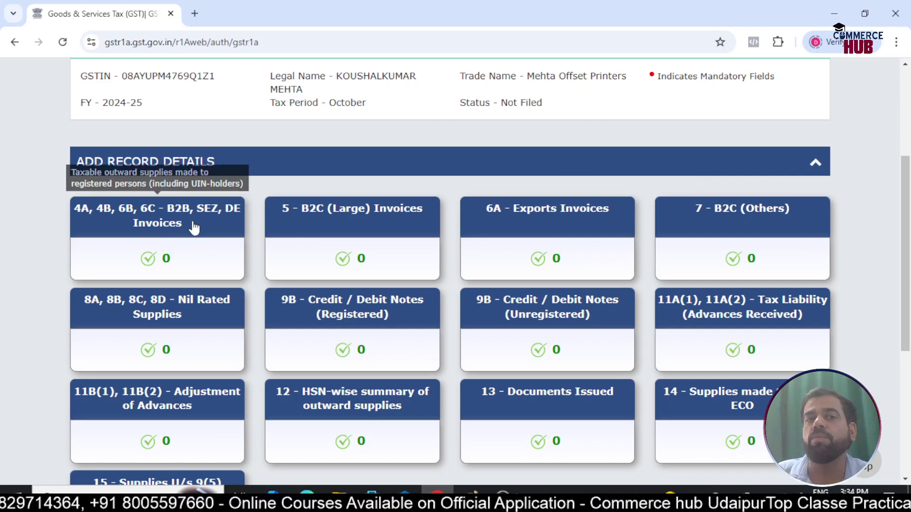
- Open the 4A, 4B, 6B, 6C - B2B, SEZ, DE Invoices table in GSTR-1A and start adding an invoice record
{"action": "left_click", "coordinate": [189, 256]}
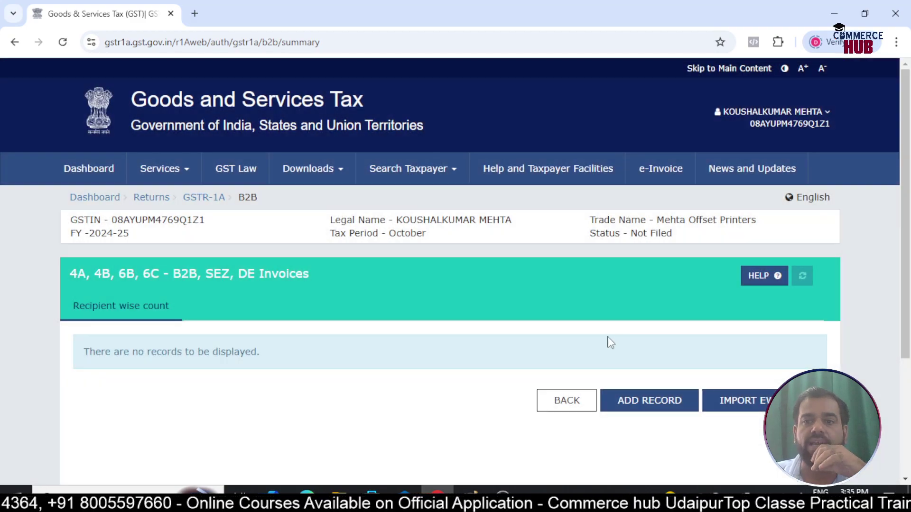
{"action": "scroll", "coordinate": [644, 363], "scroll_direction": "down", "scroll_amount": 3}
{"action": "left_click", "coordinate": [647, 270]}
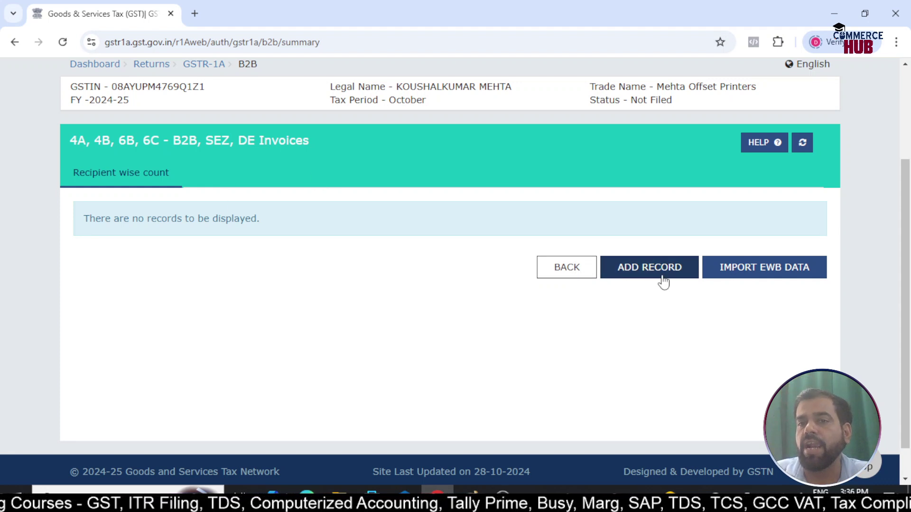
{"action": "left_click", "coordinate": [650, 270]}
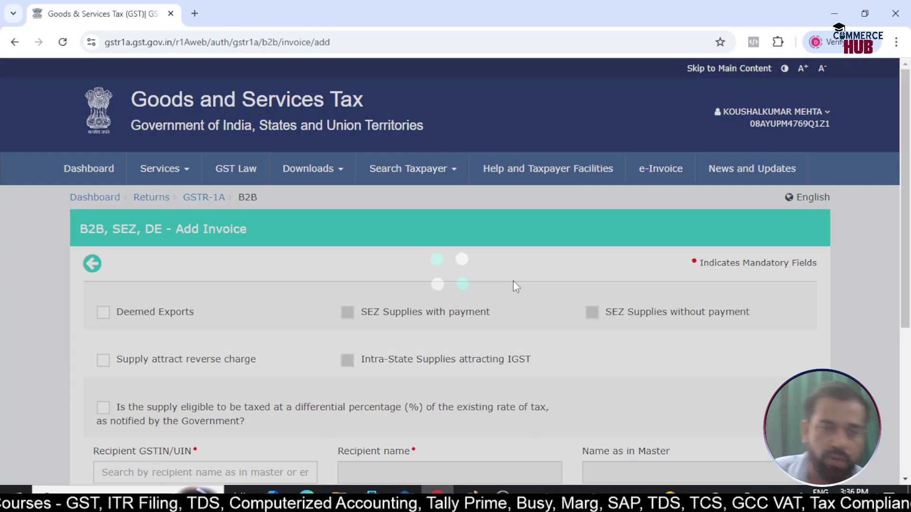
- Examine the Add Invoice form's fields for recipient GSTIN/UIN, invoice number, invoice date and total value, plus the POS state options
{"action": "scroll", "coordinate": [408, 311], "scroll_direction": "down", "scroll_amount": 3}
{"action": "scroll", "coordinate": [408, 312], "scroll_direction": "down", "scroll_amount": 2}
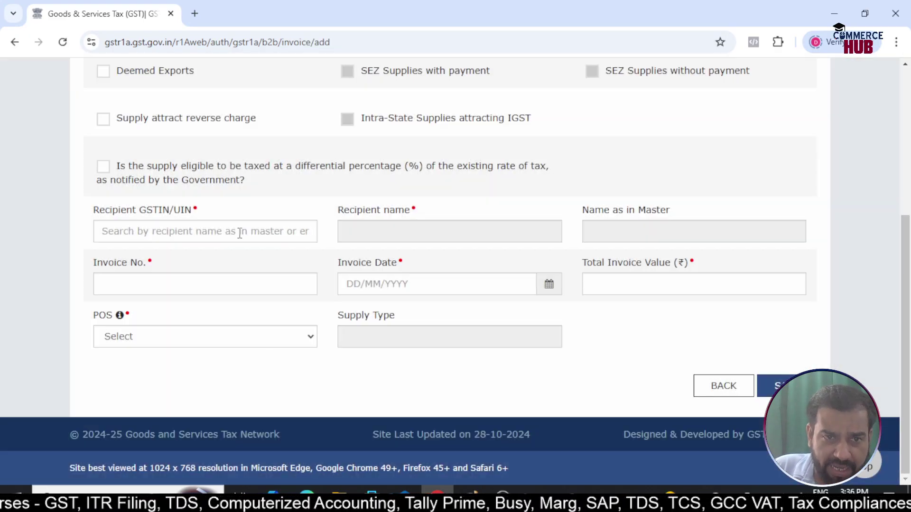
{"action": "left_click", "coordinate": [241, 233]}
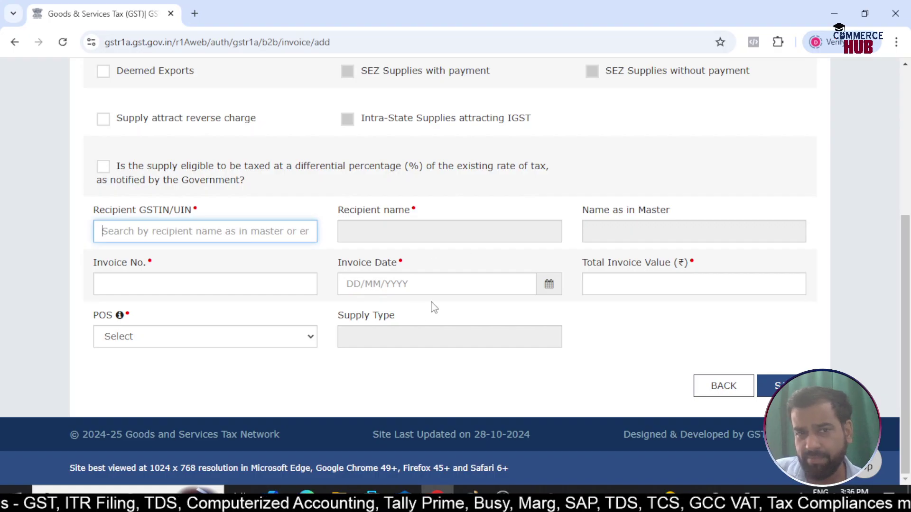
{"action": "left_click", "coordinate": [238, 279]}
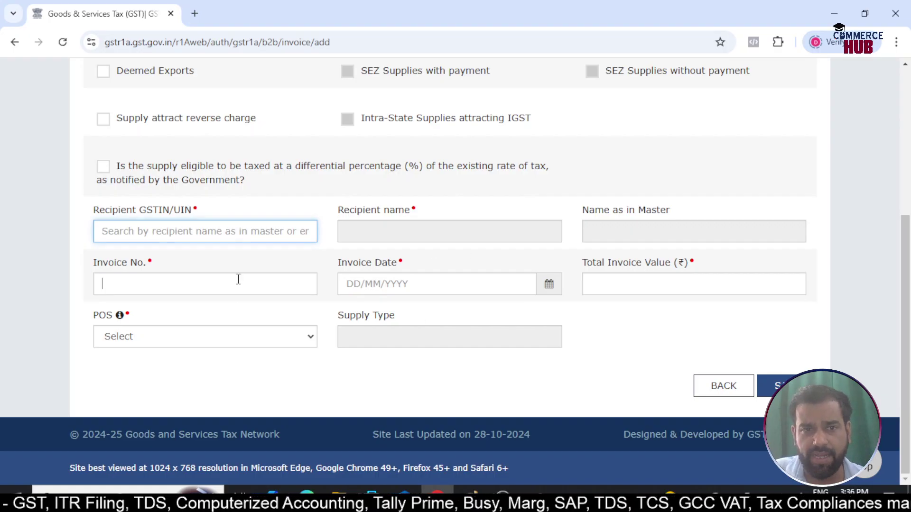
{"action": "left_click", "coordinate": [219, 239]}
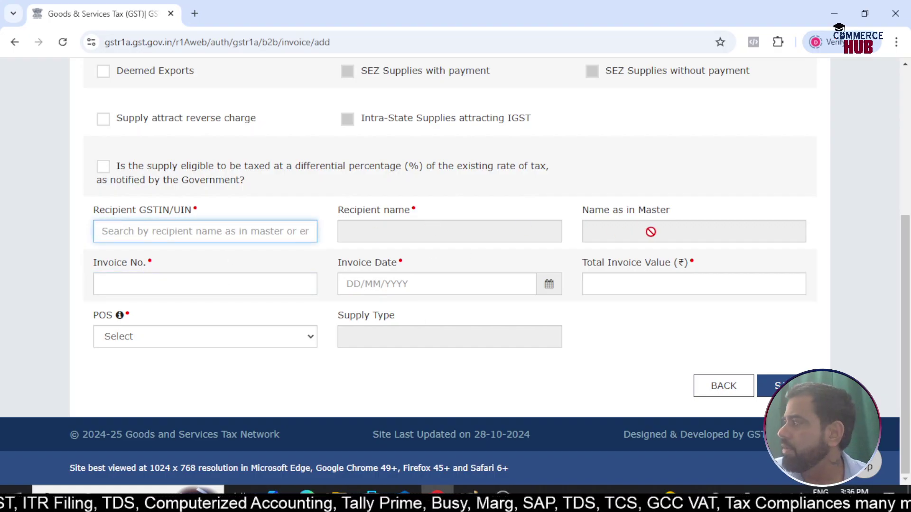
{"action": "left_click", "coordinate": [248, 285]}
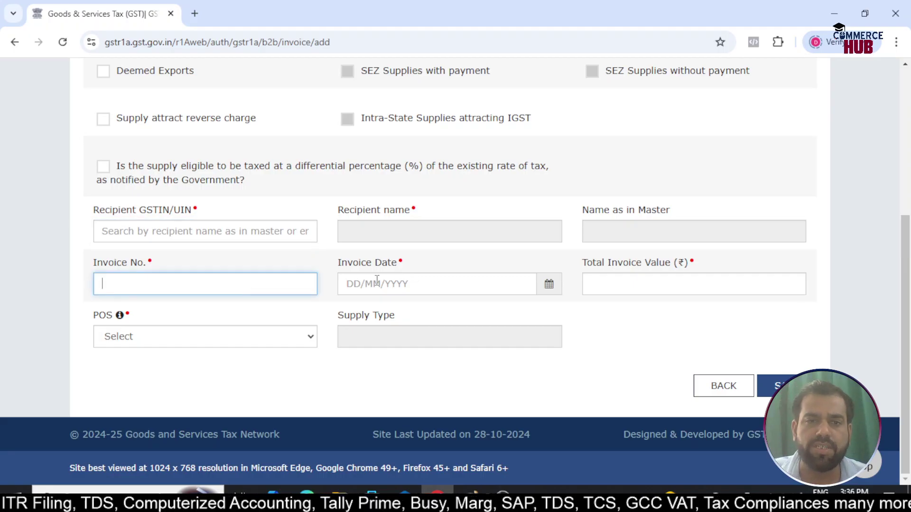
{"action": "left_click", "coordinate": [402, 283]}
{"action": "left_click", "coordinate": [603, 282]}
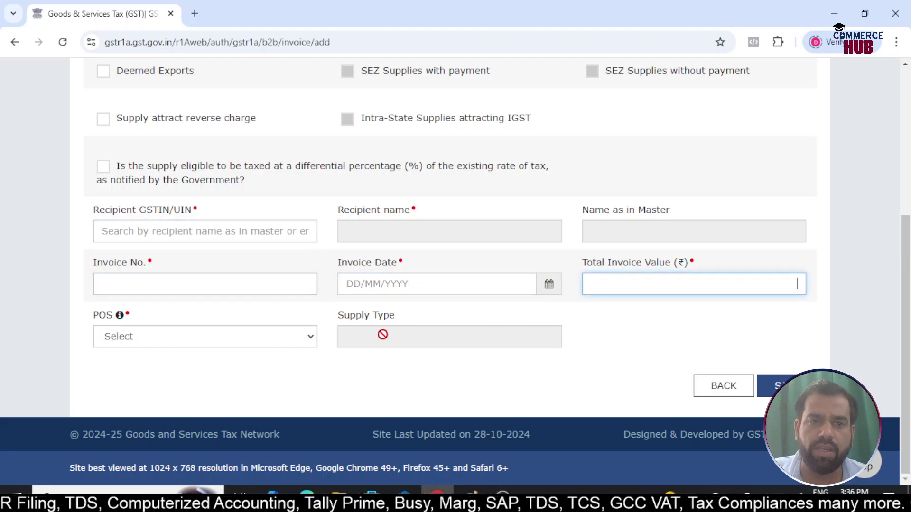
{"action": "left_click", "coordinate": [295, 337]}
{"action": "scroll", "coordinate": [141, 226], "scroll_direction": "down", "scroll_amount": 1}
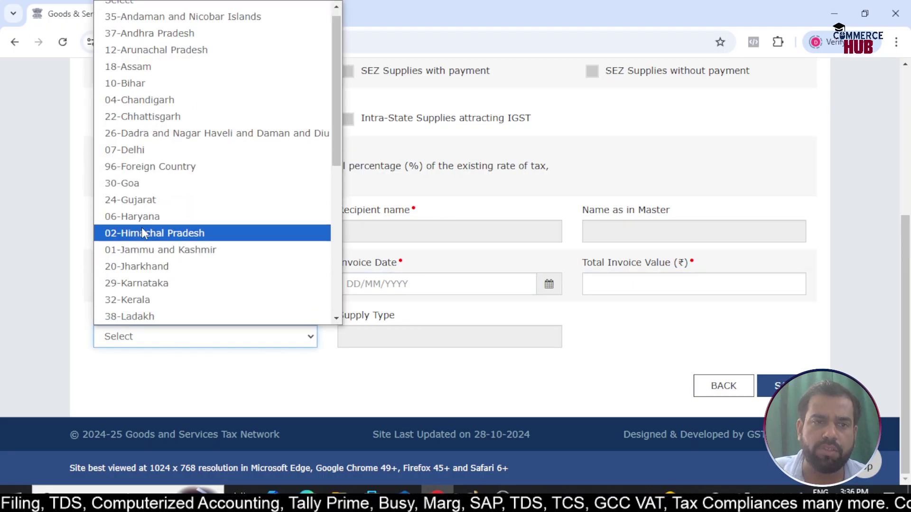
{"action": "left_click", "coordinate": [598, 316]}
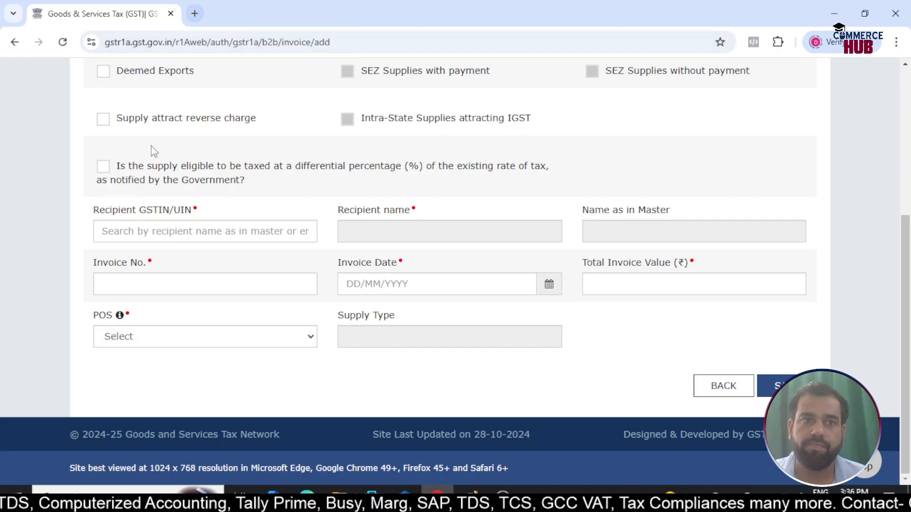
- Look up recipients whose GSTIN starts with 08 and select Tyre Technocrats India Pvt Ltd as the invoice recipient
{"action": "left_click", "coordinate": [170, 228]}
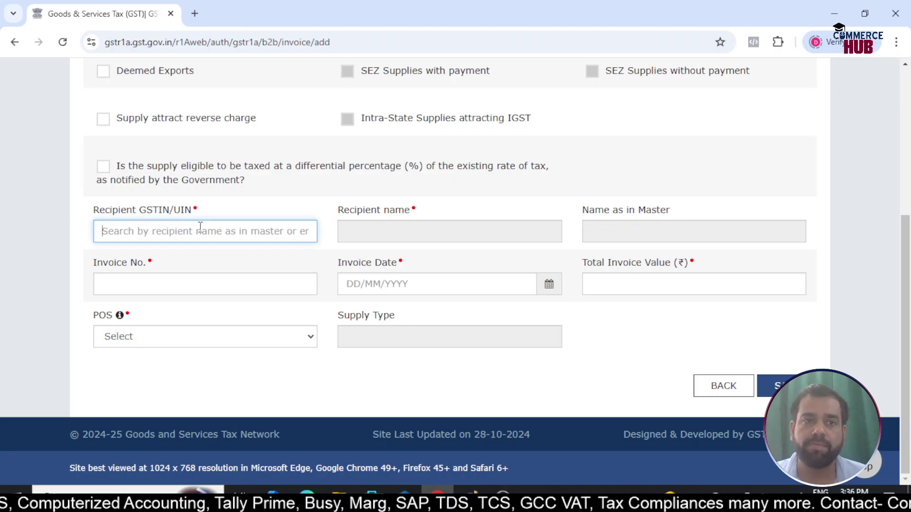
{"action": "type", "text": "08"}
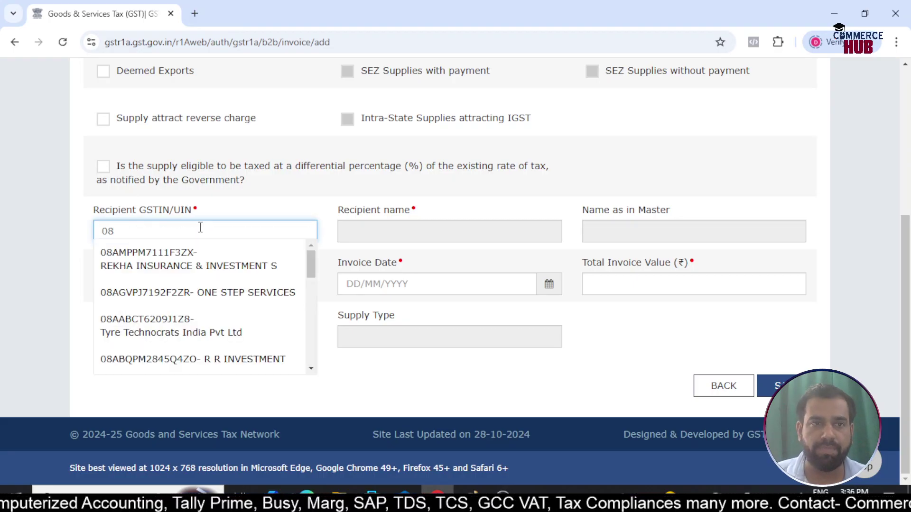
{"action": "left_click", "coordinate": [166, 328]}
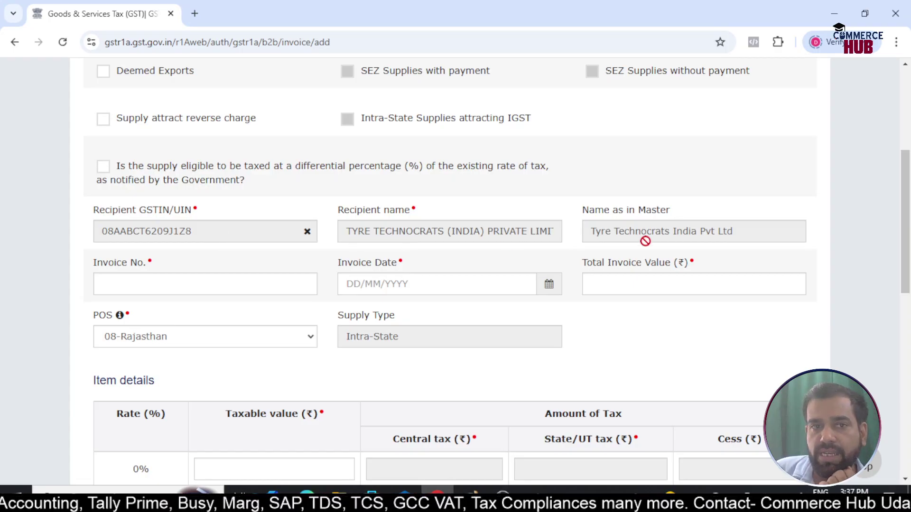
- Fill in invoice number 86 and invoice date 30/10/2024 for the new B2B invoice
{"action": "left_click", "coordinate": [190, 289]}
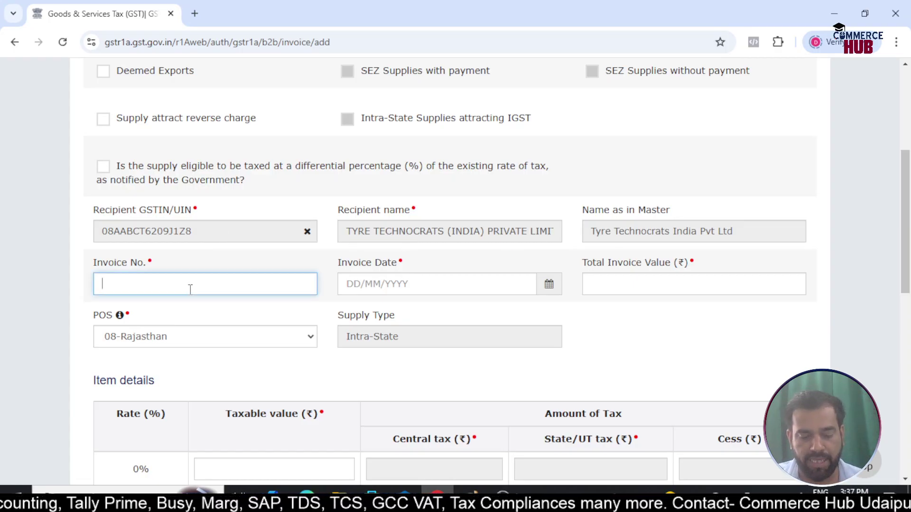
{"action": "type", "text": "86"}
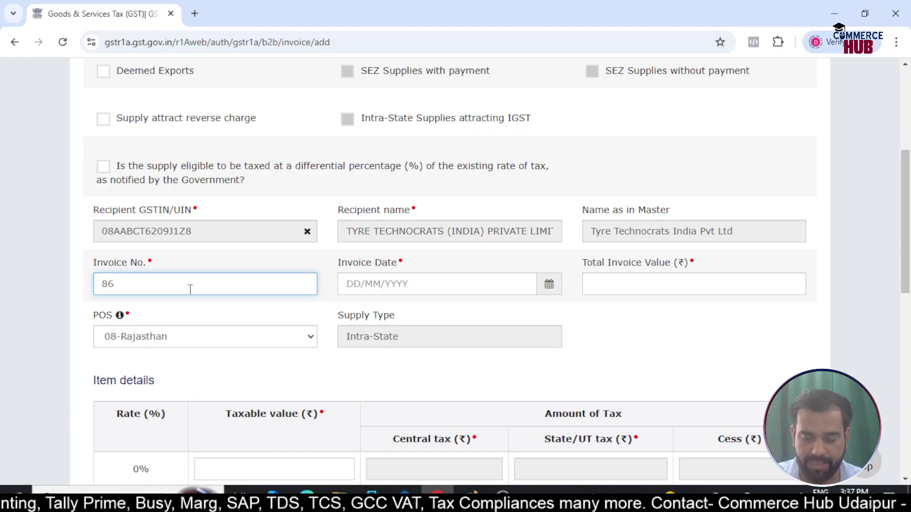
{"action": "left_click", "coordinate": [383, 286]}
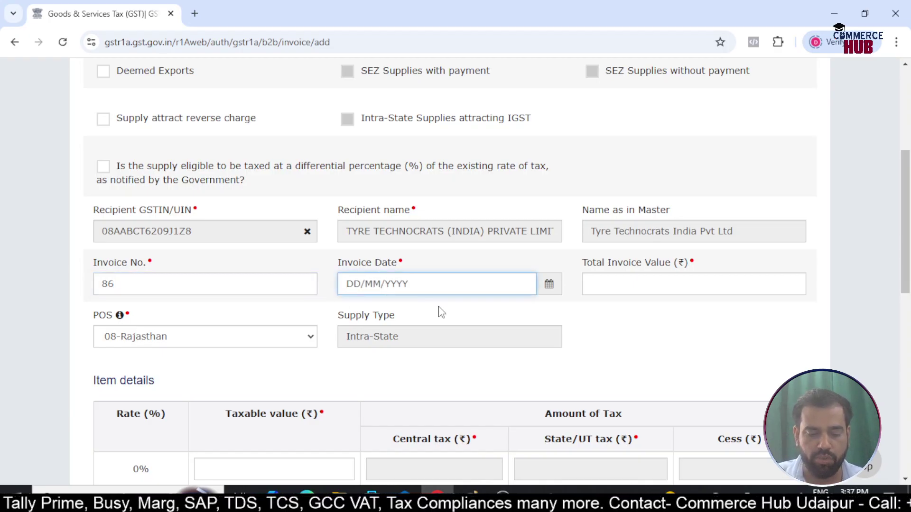
{"action": "type", "text": "30/MM/YYYY"}
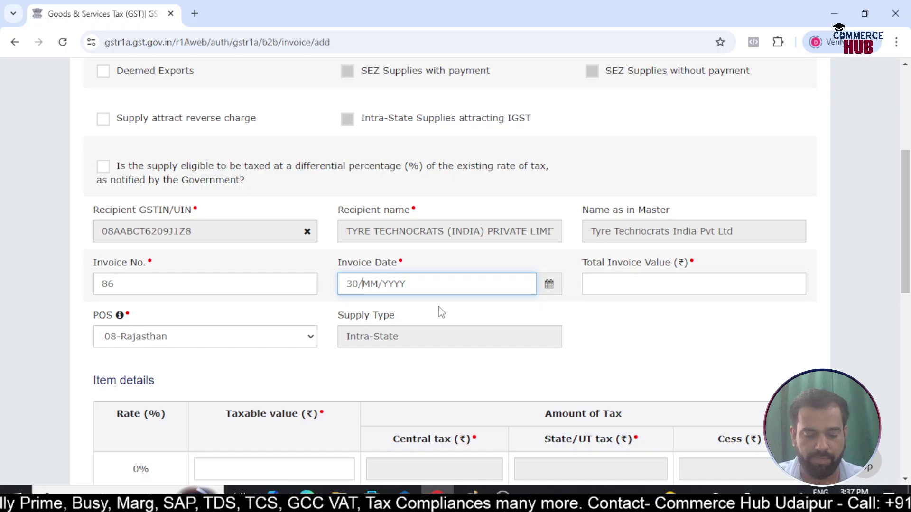
{"action": "type", "text": "24"}
{"action": "key", "text": "BackSpace"}
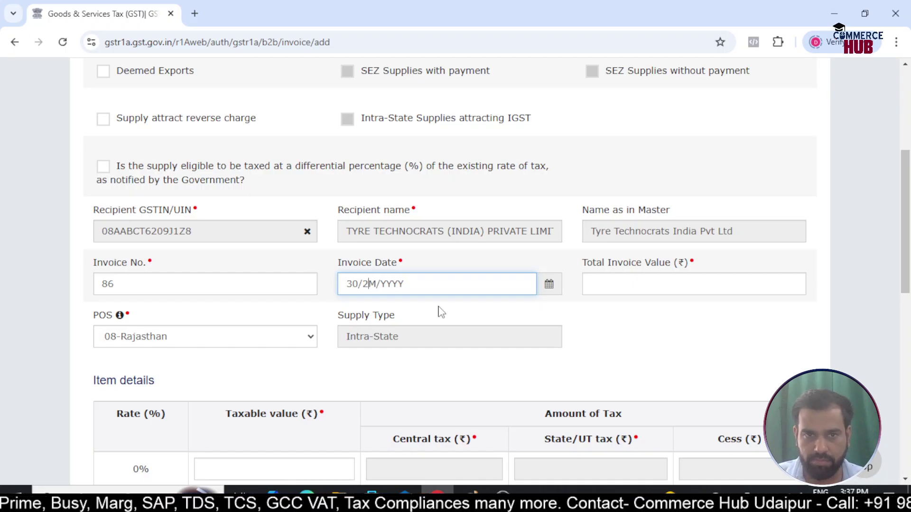
{"action": "key", "text": "BackSpace"}
{"action": "type", "text": "102024"}
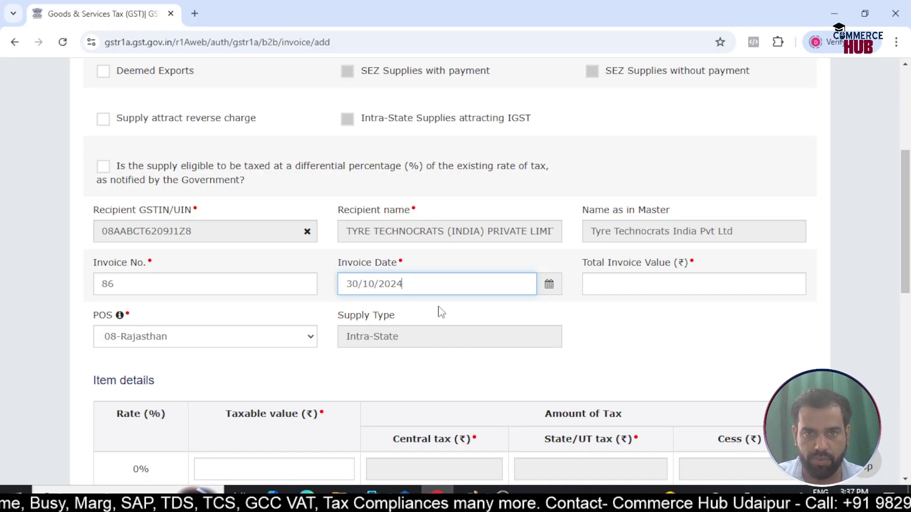
- Set the total invoice value to 118000 and the taxable value in the 18% rate row to 100000
{"action": "left_click", "coordinate": [620, 291]}
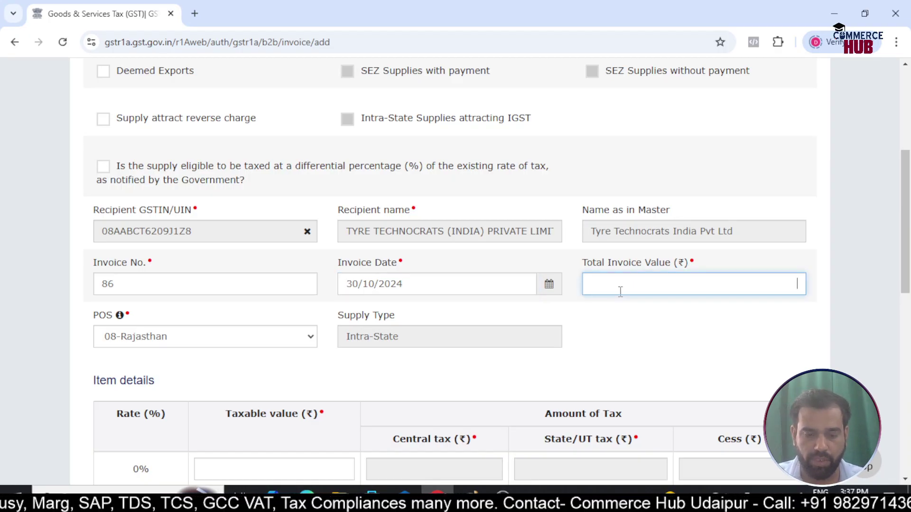
{"action": "type", "text": "11800"}
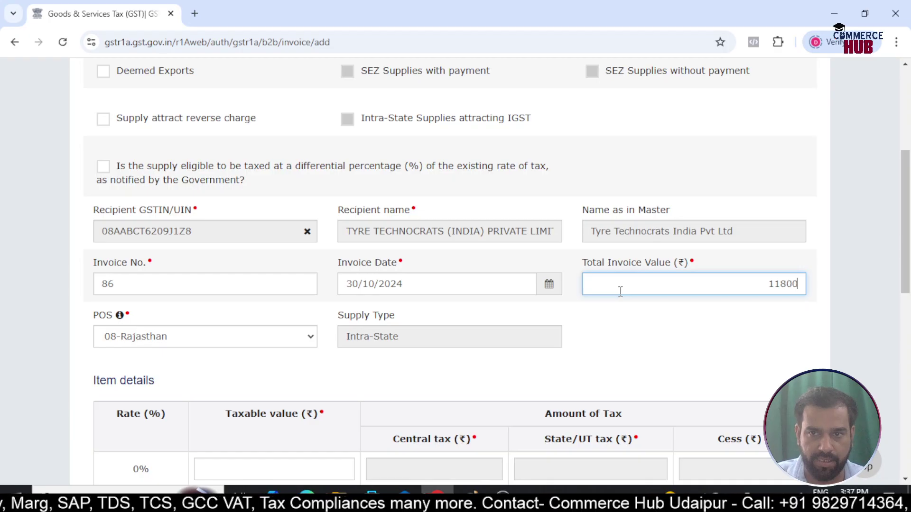
{"action": "type", "text": "0"}
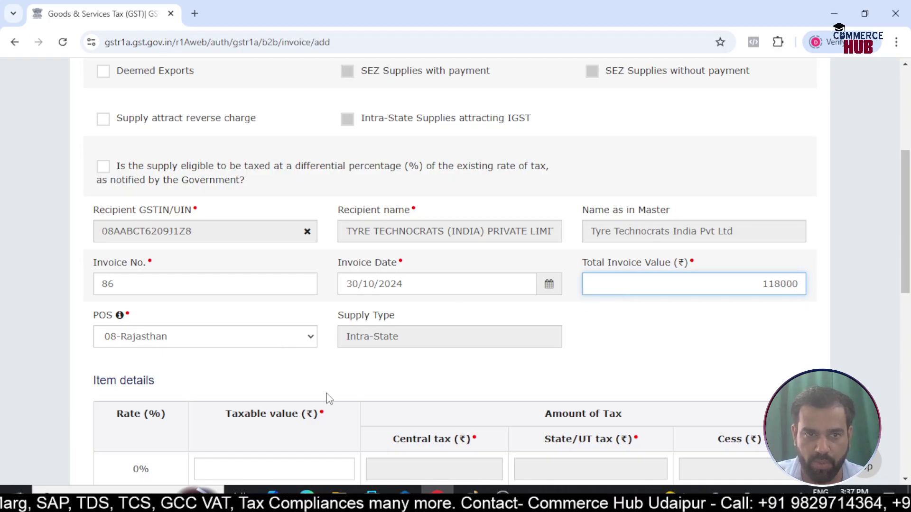
{"action": "left_click", "coordinate": [378, 379]}
{"action": "scroll", "coordinate": [376, 378], "scroll_direction": "down", "scroll_amount": 4}
{"action": "scroll", "coordinate": [249, 394], "scroll_direction": "down", "scroll_amount": 3}
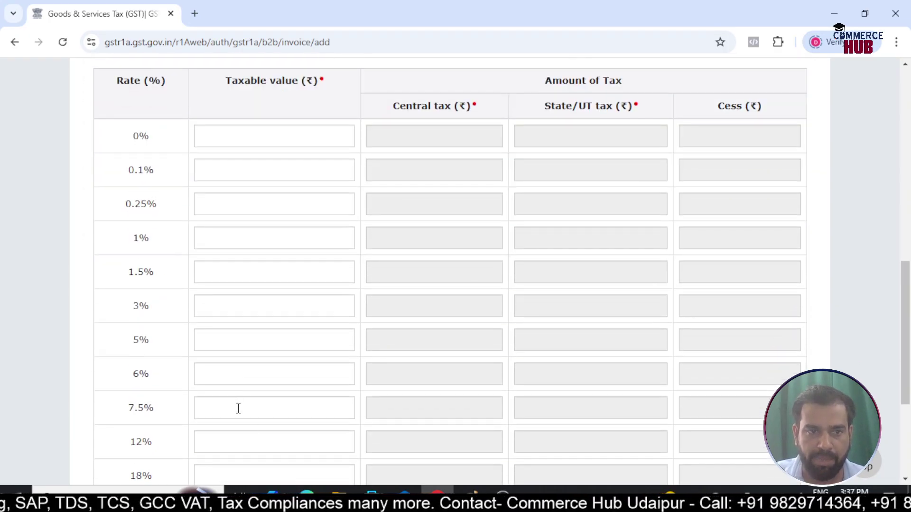
{"action": "scroll", "coordinate": [239, 408], "scroll_direction": "down", "scroll_amount": 4}
{"action": "left_click", "coordinate": [261, 274]}
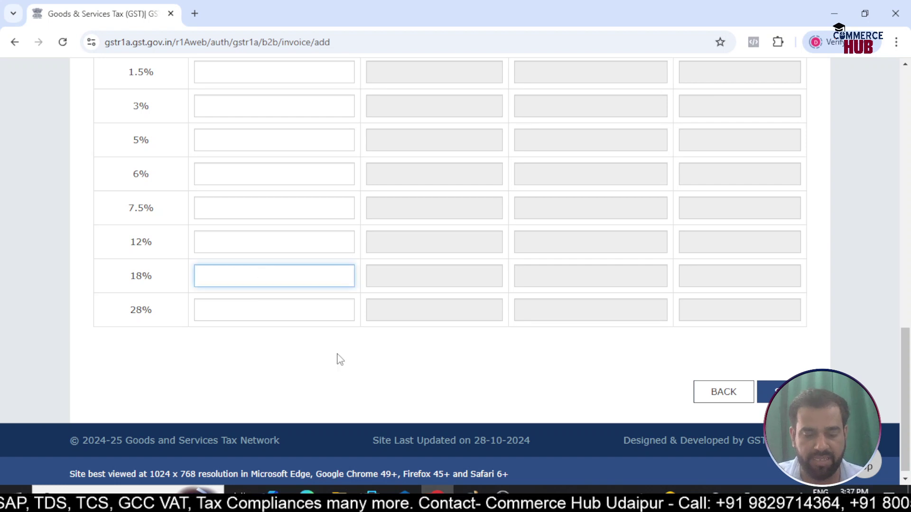
{"action": "type", "text": "100000"}
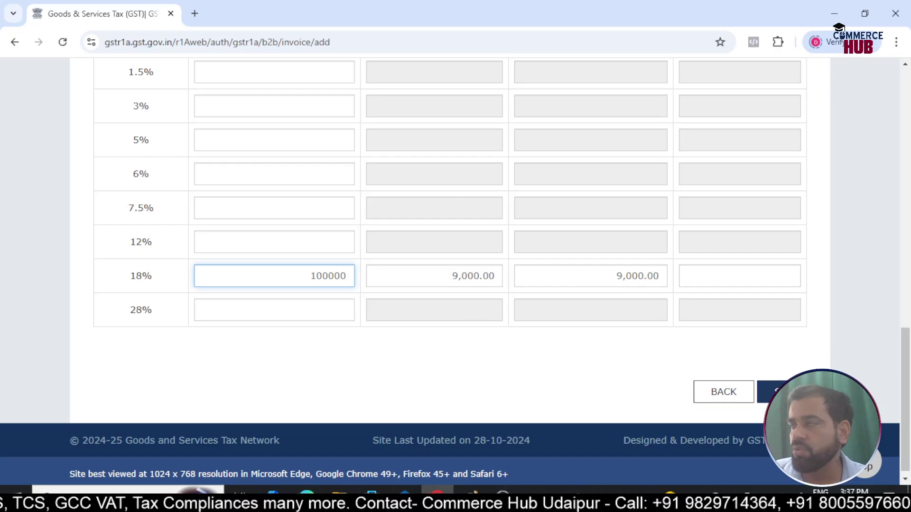
- Review the entered invoice details, leave the invoice form without saving and return to the GSTR-1A overview
{"action": "scroll", "coordinate": [568, 267], "scroll_direction": "up", "scroll_amount": 15}
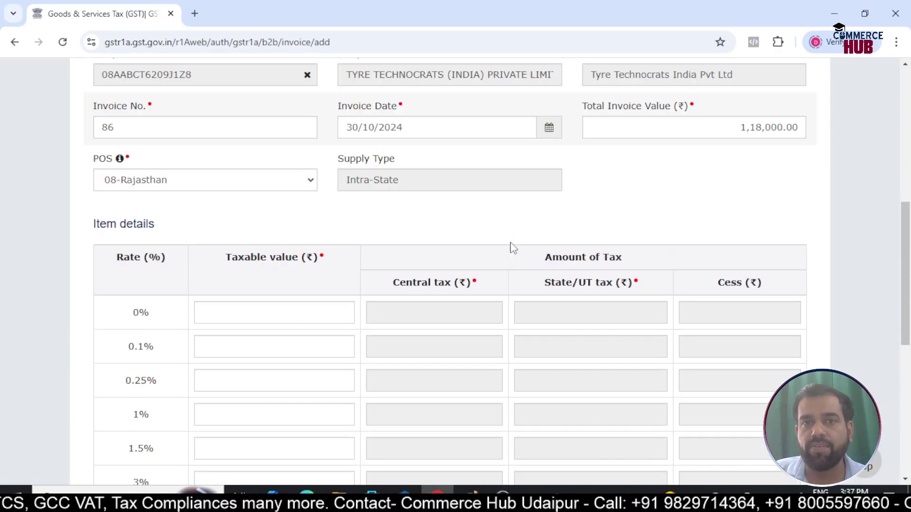
{"action": "scroll", "coordinate": [236, 195], "scroll_direction": "down", "scroll_amount": 15}
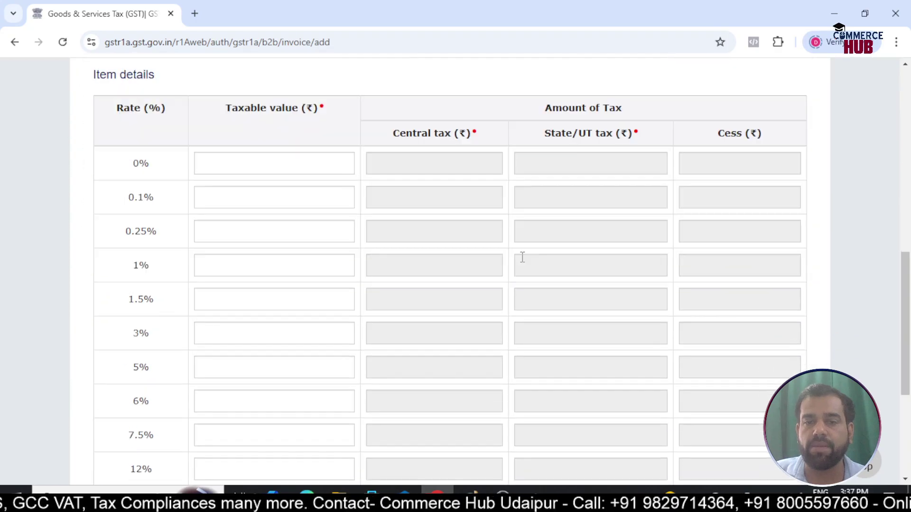
{"action": "left_click", "coordinate": [727, 385]}
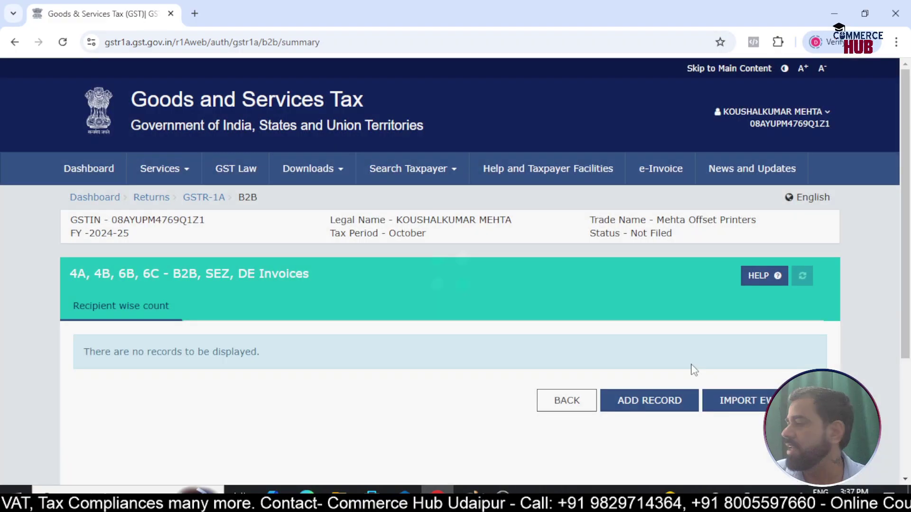
{"action": "left_click", "coordinate": [580, 403]}
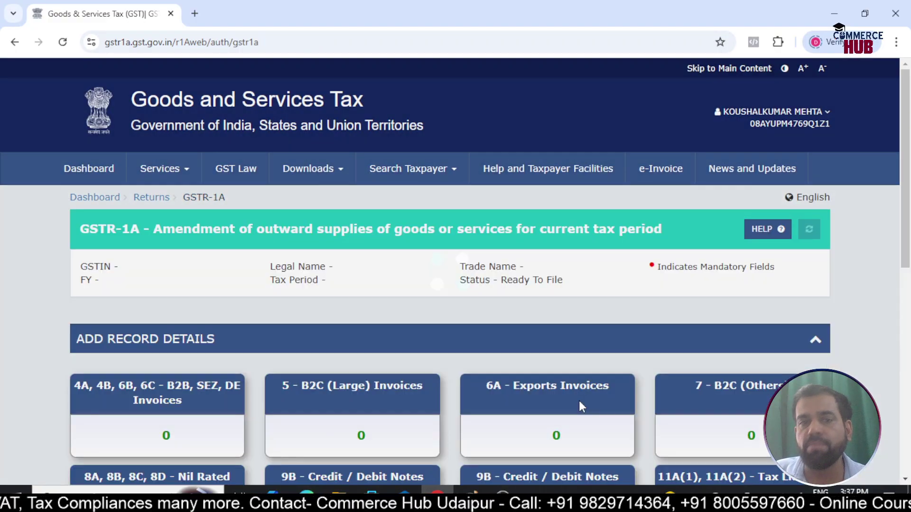
- Open the 7 - B2C (Others) table in GSTR-1A and start adding a record
{"action": "scroll", "coordinate": [332, 370], "scroll_direction": "down", "scroll_amount": 3}
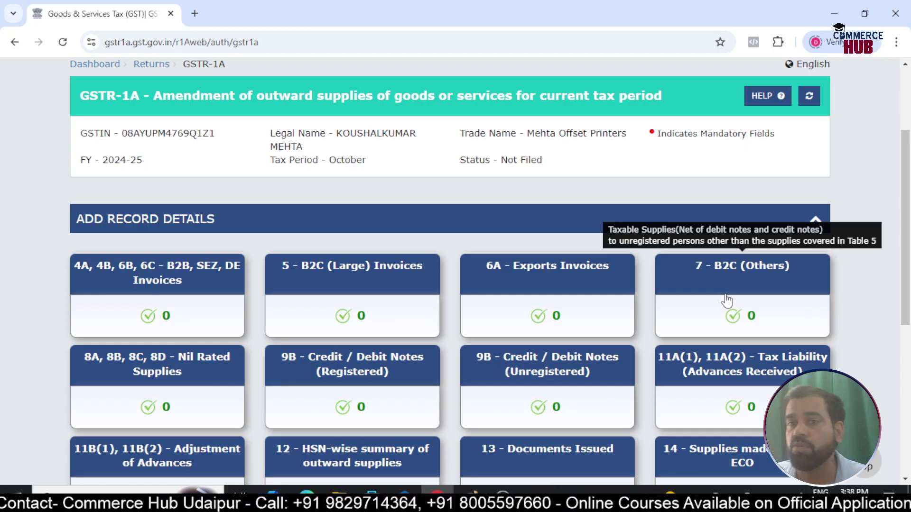
{"action": "left_click", "coordinate": [754, 274]}
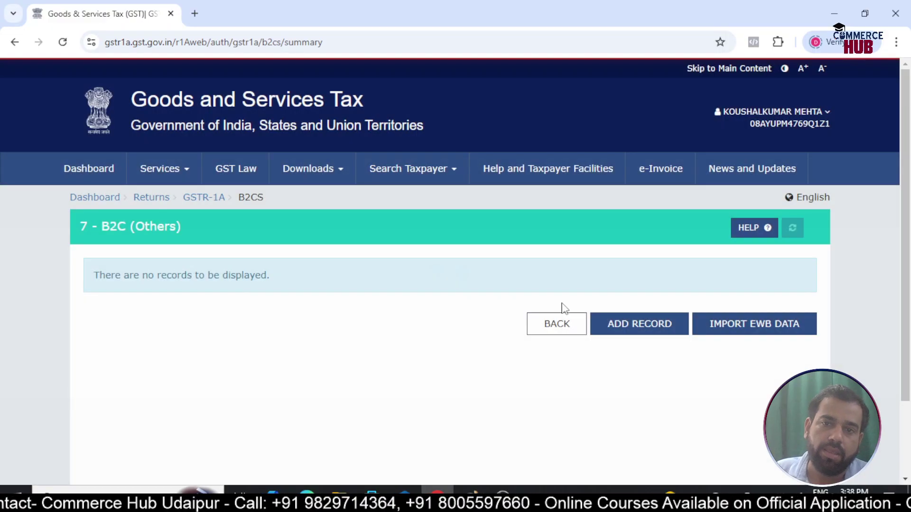
{"action": "left_click", "coordinate": [632, 326]}
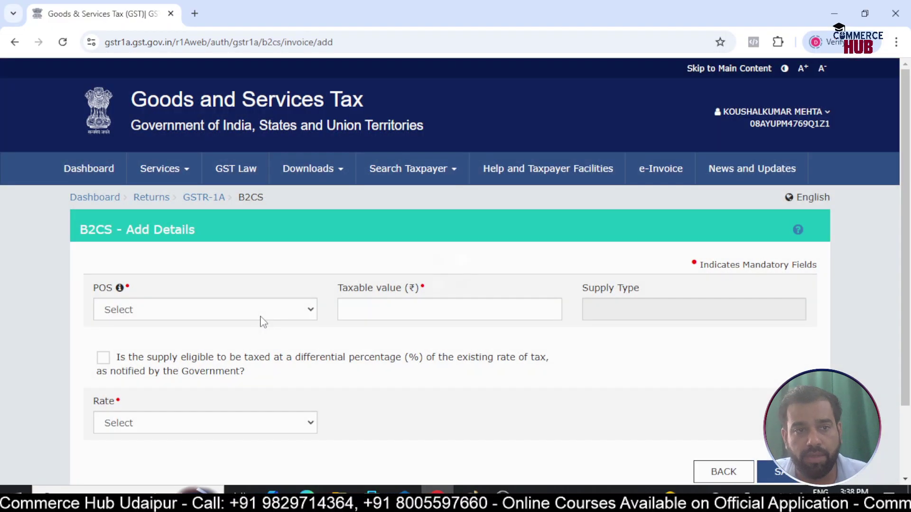
- Fill in the B2CS details with POS 08-Rajasthan, a taxable value of 20000 and a rate of 18
{"action": "left_click", "coordinate": [295, 309]}
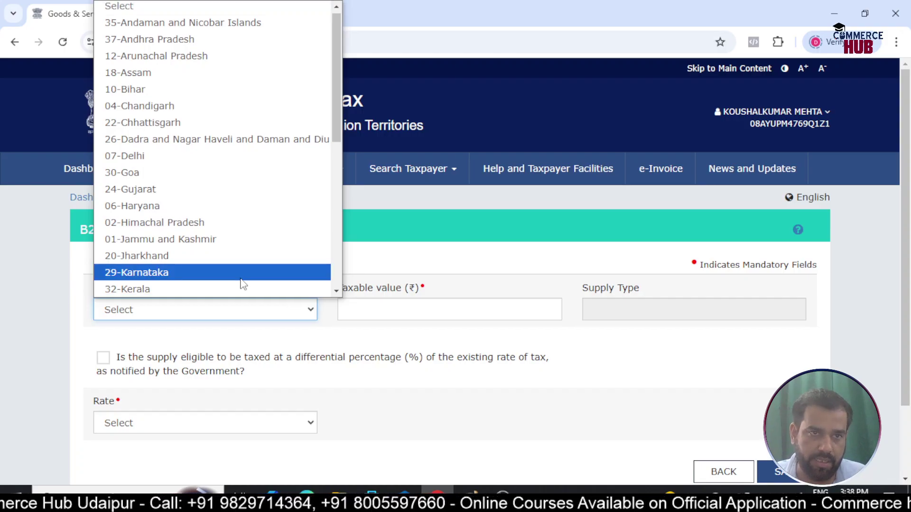
{"action": "scroll", "coordinate": [243, 283], "scroll_direction": "down", "scroll_amount": 5}
{"action": "left_click", "coordinate": [152, 172]}
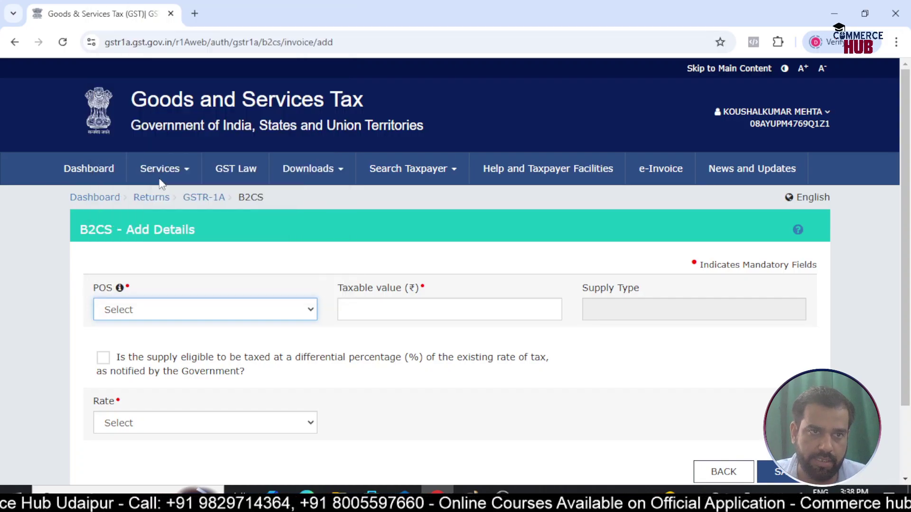
{"action": "left_click", "coordinate": [461, 314]}
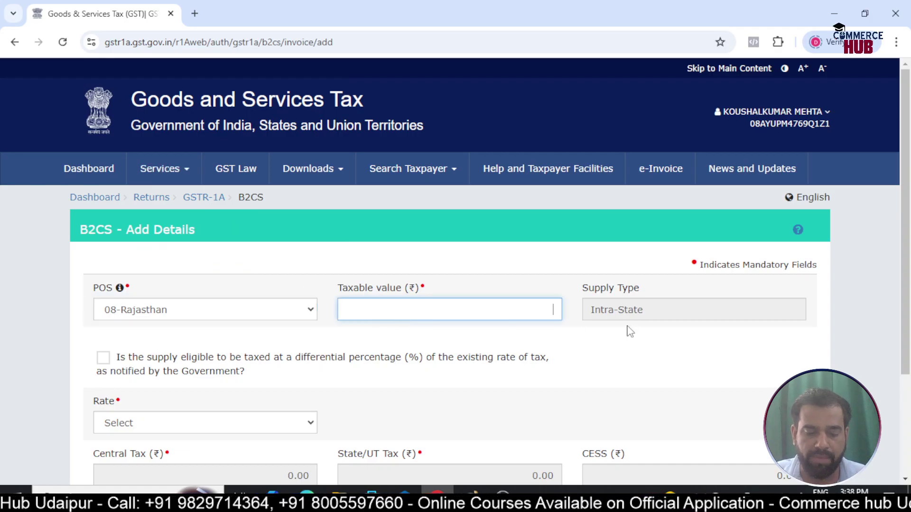
{"action": "type", "text": "20000"}
{"action": "left_click", "coordinate": [623, 347]}
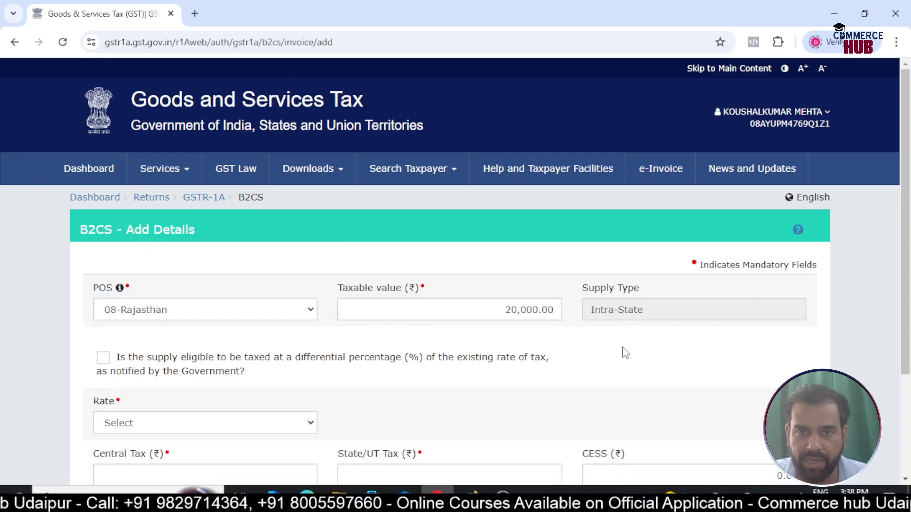
{"action": "scroll", "coordinate": [602, 324], "scroll_direction": "down", "scroll_amount": 3}
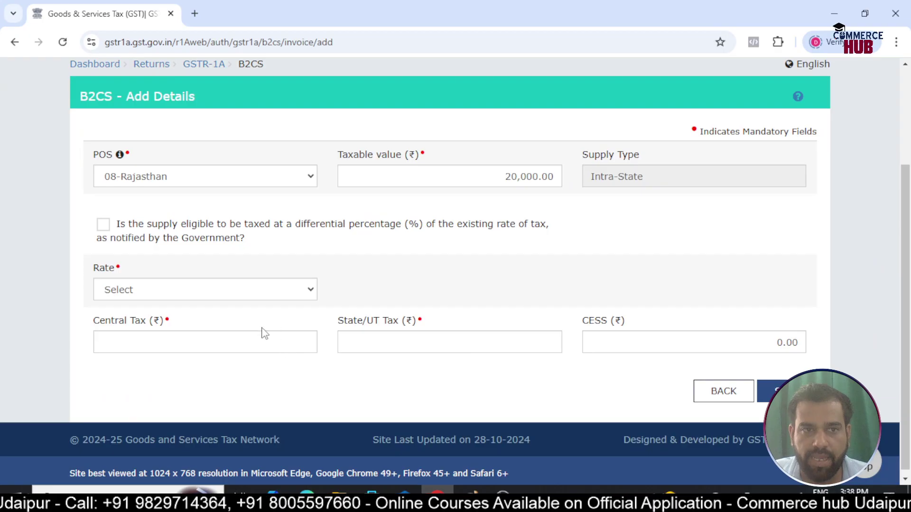
{"action": "left_click", "coordinate": [270, 289]}
{"action": "left_click", "coordinate": [150, 257]}
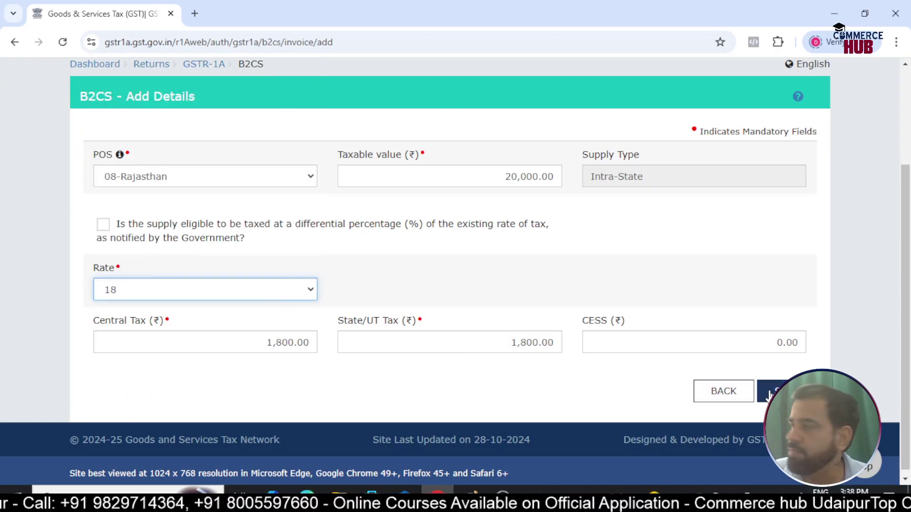
- Leave the B2CS entry without saving and examine the Add Record Details tables, including the HSN-wise summary of outward supplies
{"action": "left_click", "coordinate": [714, 391]}
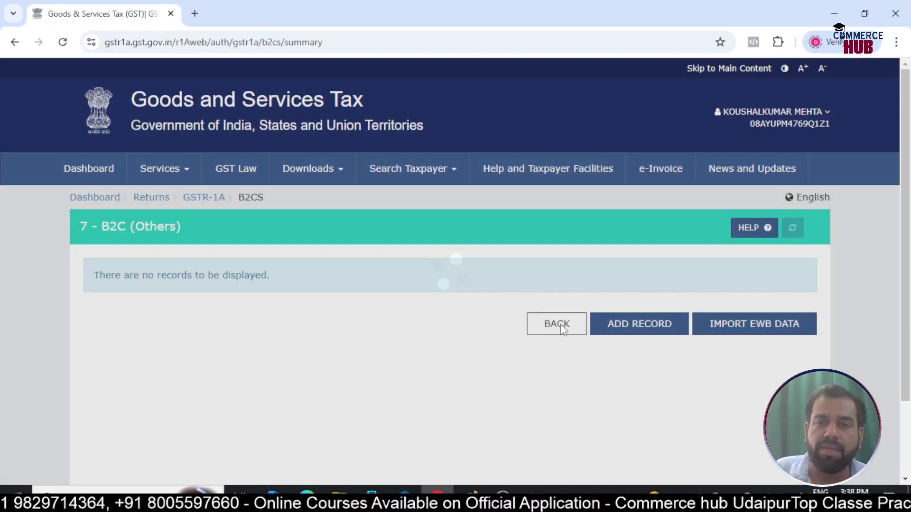
{"action": "left_click", "coordinate": [559, 325]}
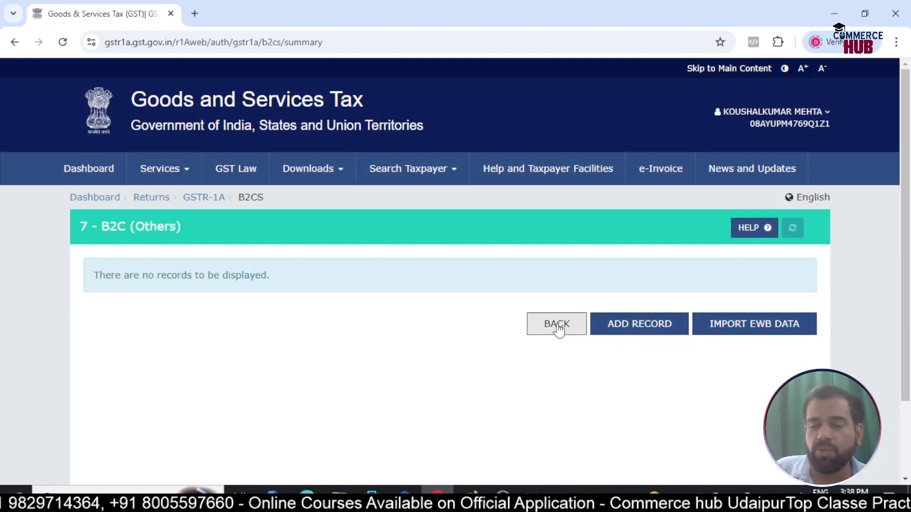
{"action": "scroll", "coordinate": [503, 335], "scroll_direction": "down", "scroll_amount": 4}
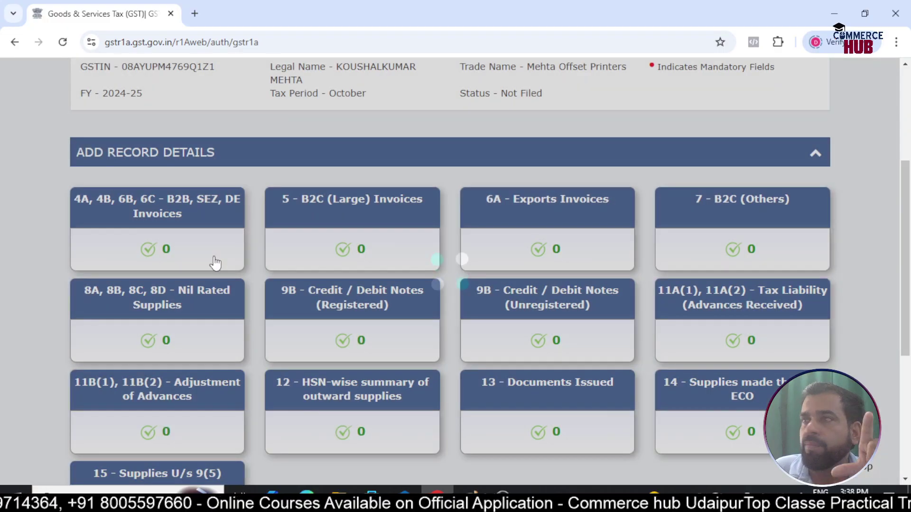
{"action": "scroll", "coordinate": [213, 260], "scroll_direction": "down", "scroll_amount": 2}
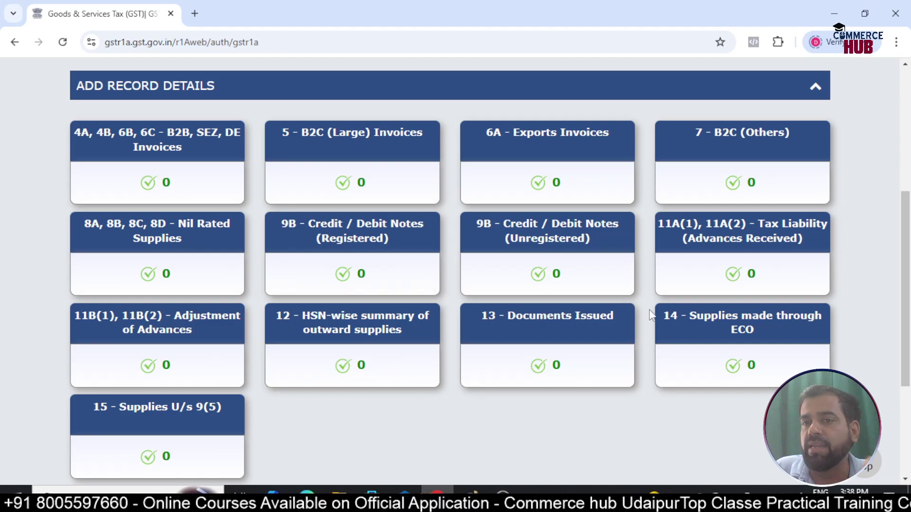
{"action": "scroll", "coordinate": [633, 351], "scroll_direction": "down", "scroll_amount": 2}
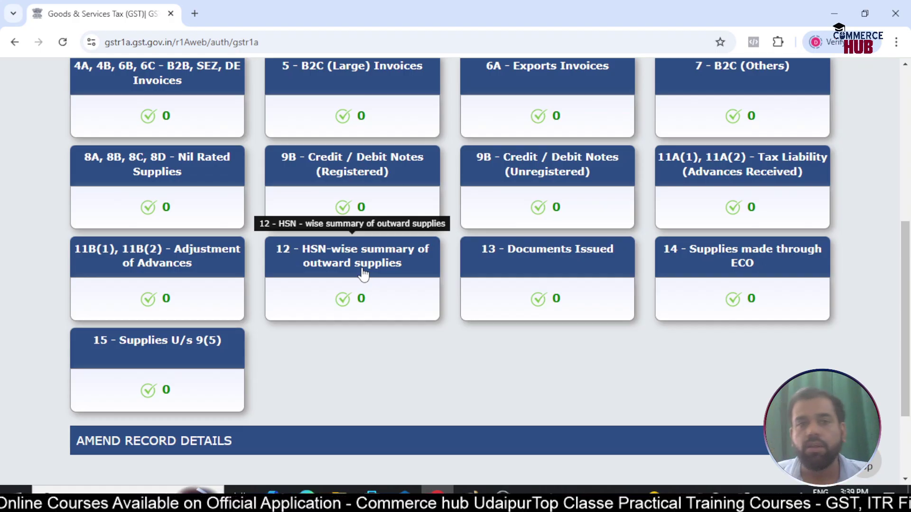
- Open 9A - Amended B2B Invoices under Amend Record Details, check its invoice number field, and leave without amending a record
{"action": "scroll", "coordinate": [363, 275], "scroll_direction": "down", "scroll_amount": 3}
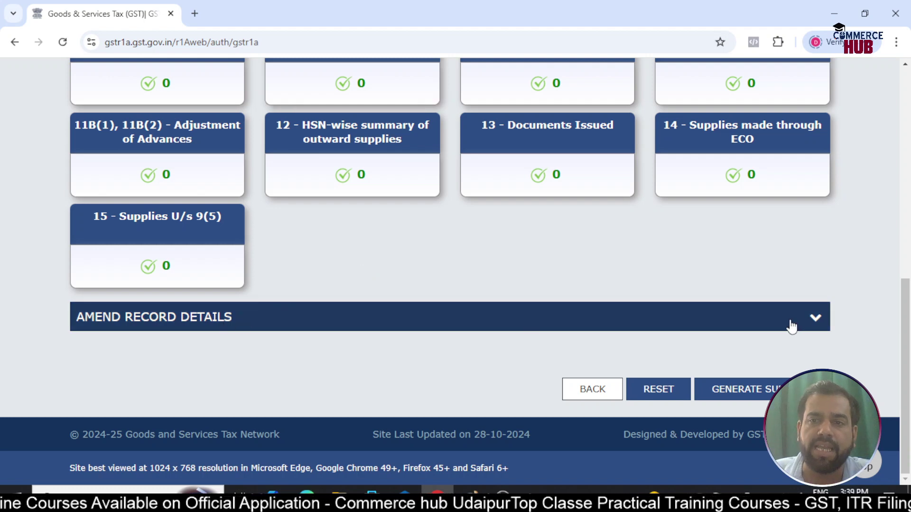
{"action": "left_click", "coordinate": [814, 319]}
{"action": "scroll", "coordinate": [549, 332], "scroll_direction": "down", "scroll_amount": 3}
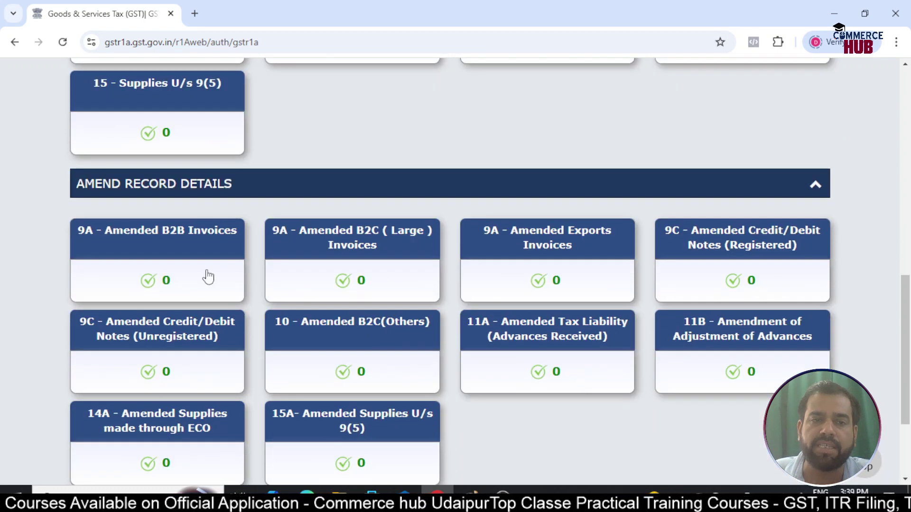
{"action": "left_click", "coordinate": [185, 260]}
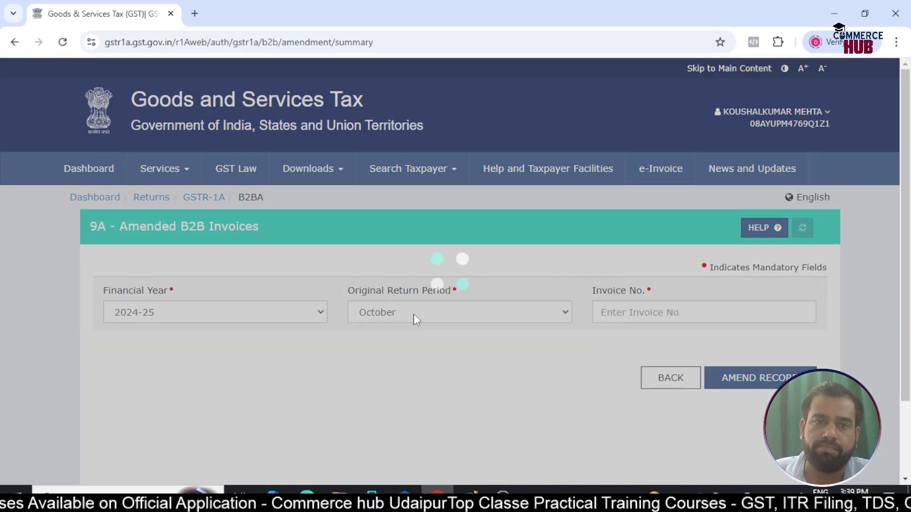
{"action": "left_click", "coordinate": [630, 356]}
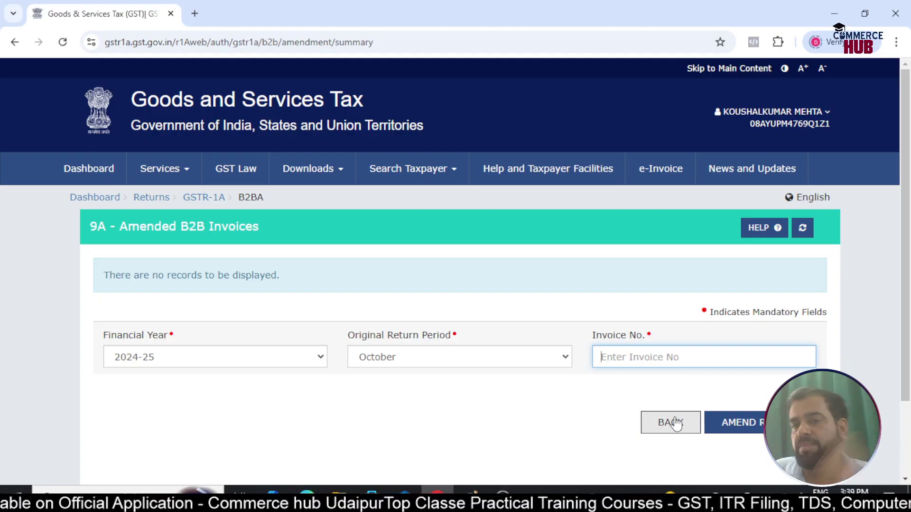
{"action": "left_click", "coordinate": [657, 422]}
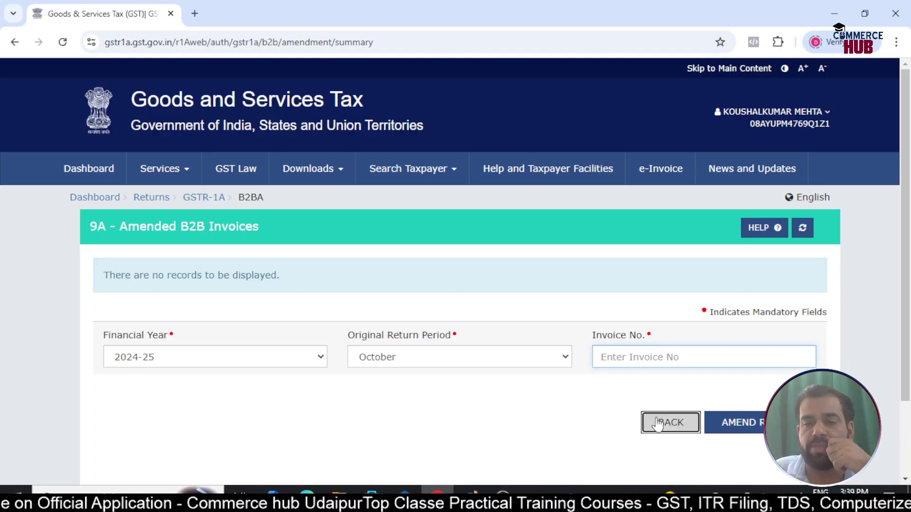
- Return to the File Returns page and search the 2024-25 returns for the October period
{"action": "scroll", "coordinate": [423, 273], "scroll_direction": "down", "scroll_amount": 3}
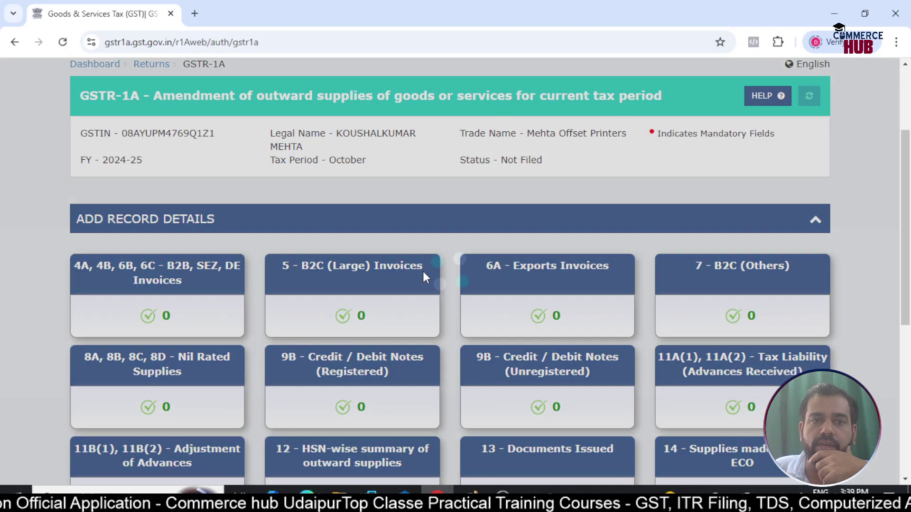
{"action": "scroll", "coordinate": [423, 273], "scroll_direction": "up", "scroll_amount": 3}
{"action": "left_click", "coordinate": [150, 198]}
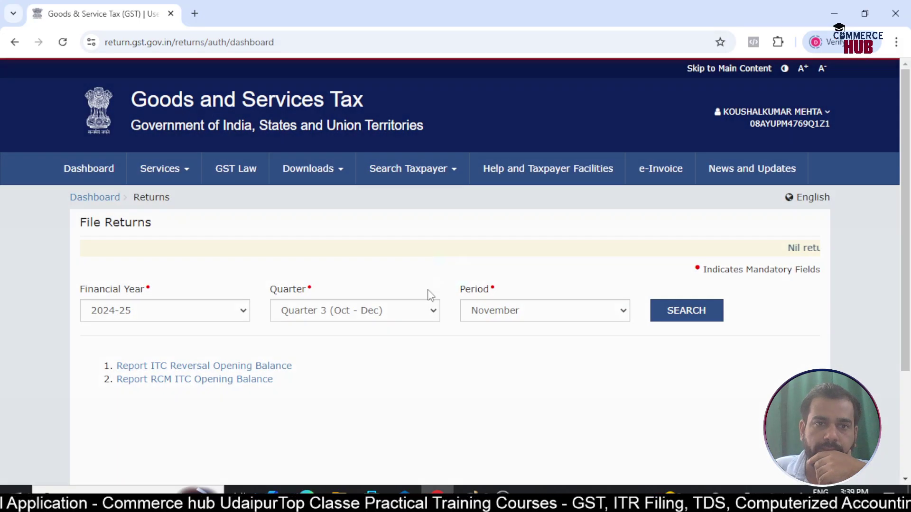
{"action": "left_click", "coordinate": [588, 312]}
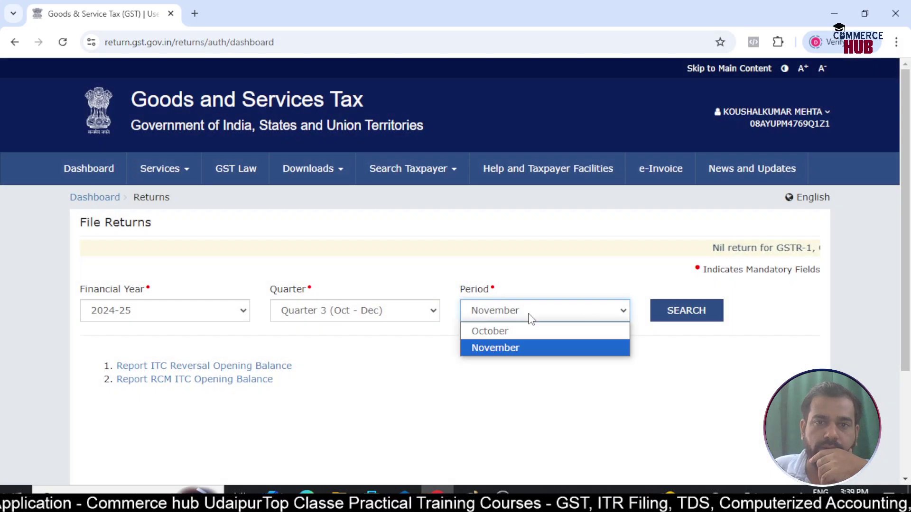
{"action": "left_click", "coordinate": [500, 327]}
{"action": "left_click", "coordinate": [656, 312]}
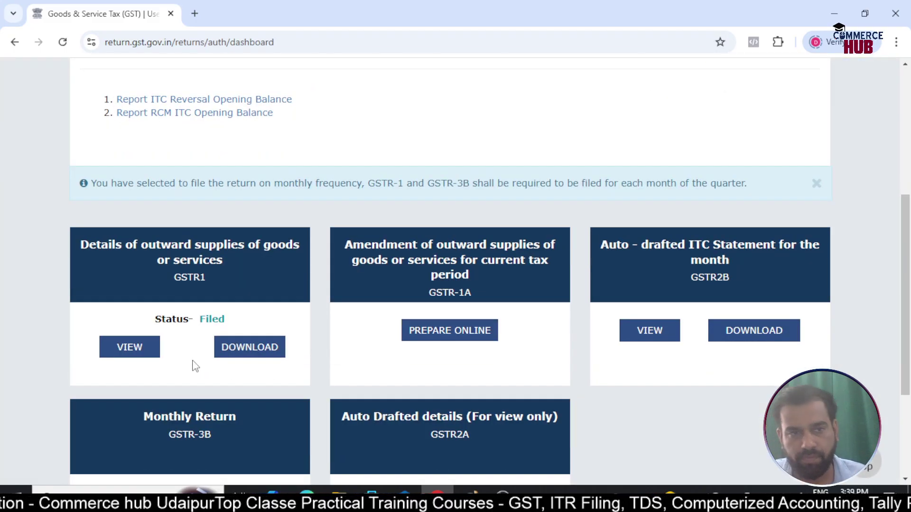
- View the filed October GSTR-1 and open the processed B2B invoices of PHYSICSWALLAH PRIVATE LIMITED
{"action": "left_click", "coordinate": [142, 349]}
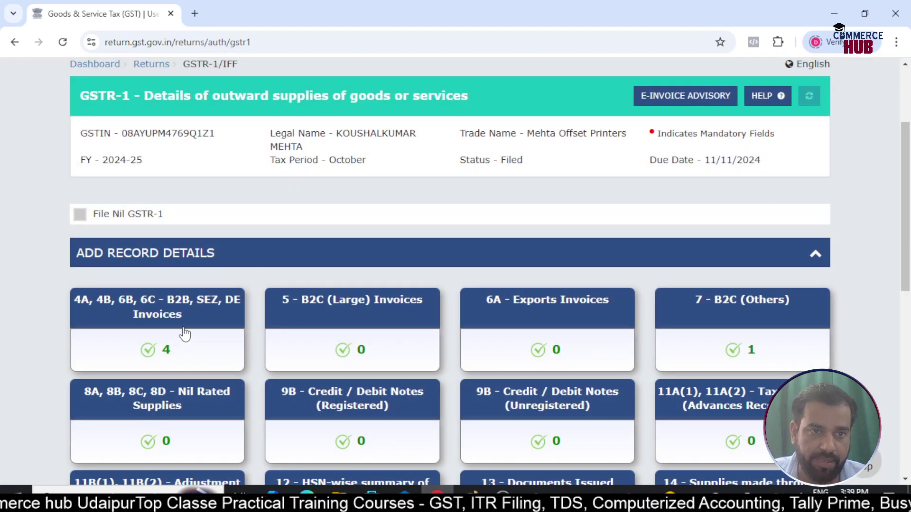
{"action": "left_click", "coordinate": [179, 334]}
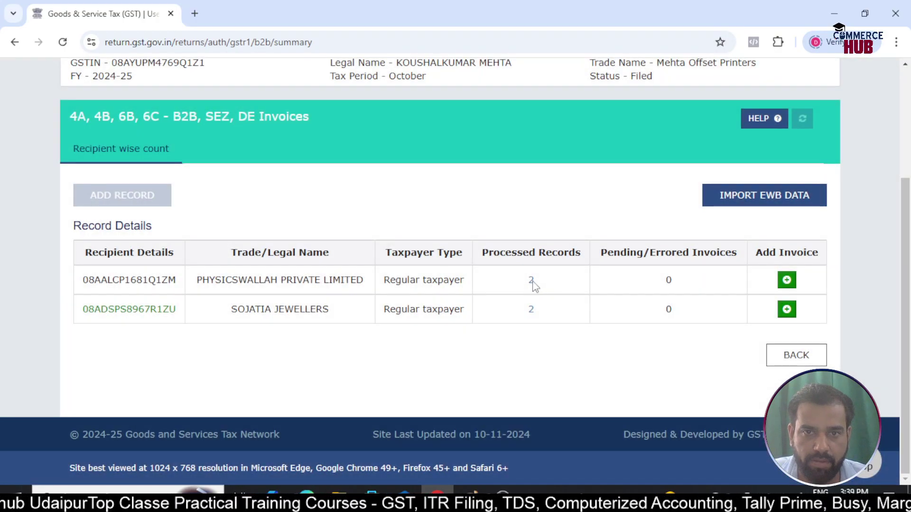
{"action": "left_click", "coordinate": [531, 281]}
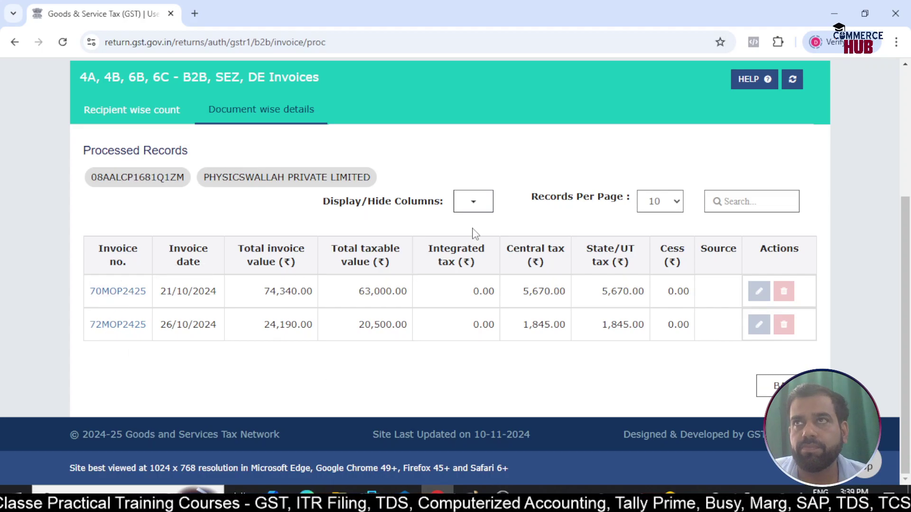
- Go back to the File Returns page, search for October again, and open GSTR-1A for online preparation
{"action": "scroll", "coordinate": [472, 228], "scroll_direction": "up", "scroll_amount": 5}
{"action": "left_click", "coordinate": [159, 198]}
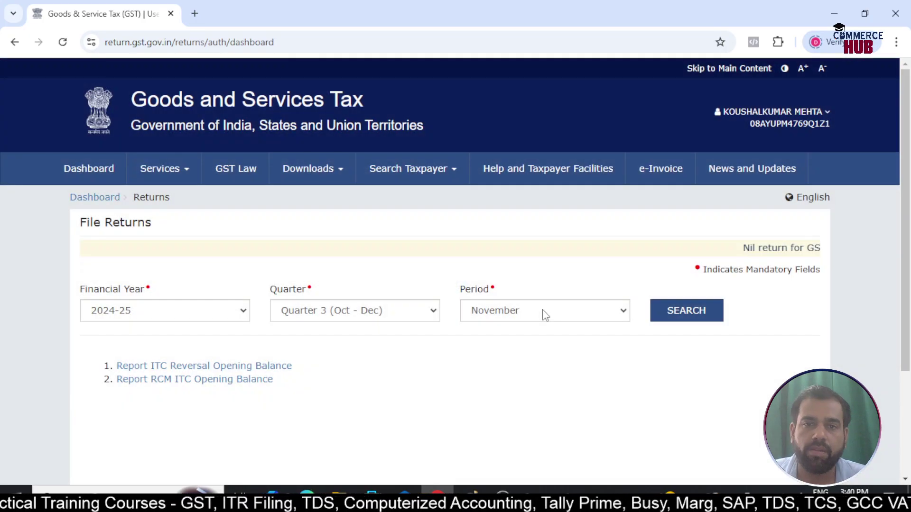
{"action": "left_click", "coordinate": [543, 315]}
{"action": "left_click", "coordinate": [525, 331]}
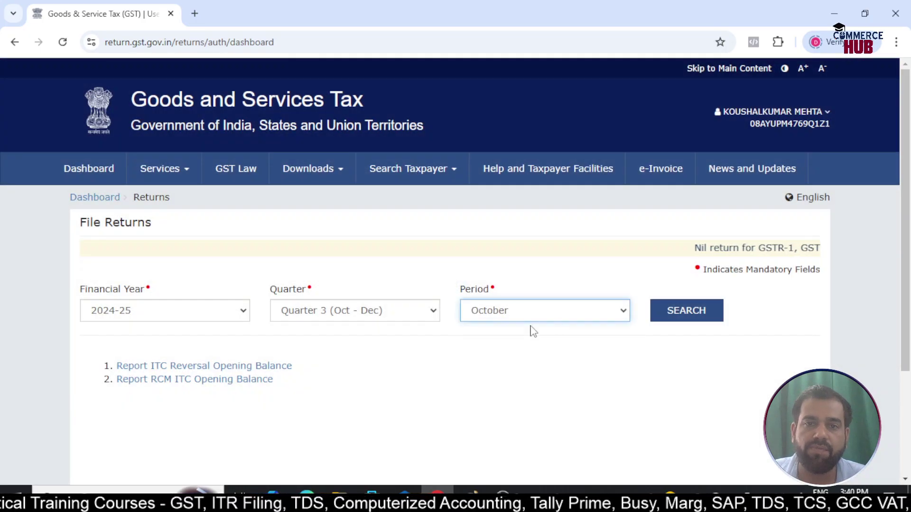
{"action": "left_click", "coordinate": [672, 314]}
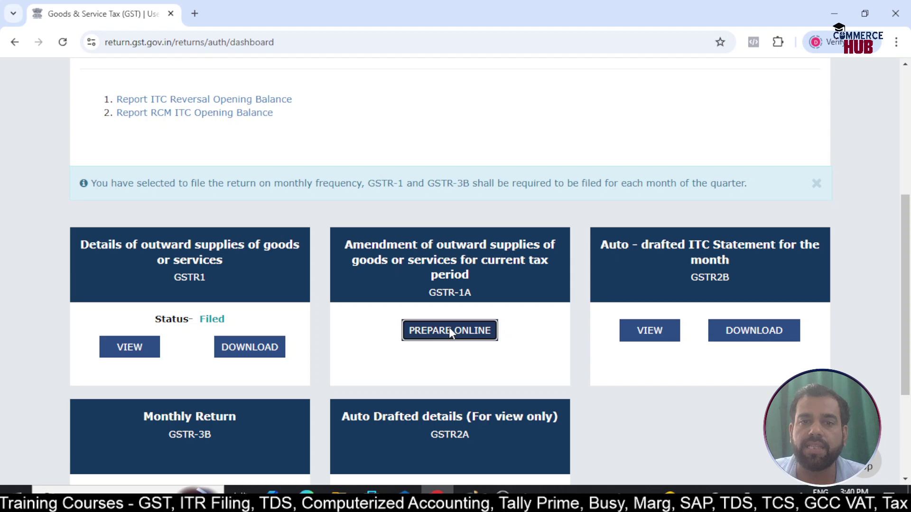
{"action": "left_click", "coordinate": [448, 330]}
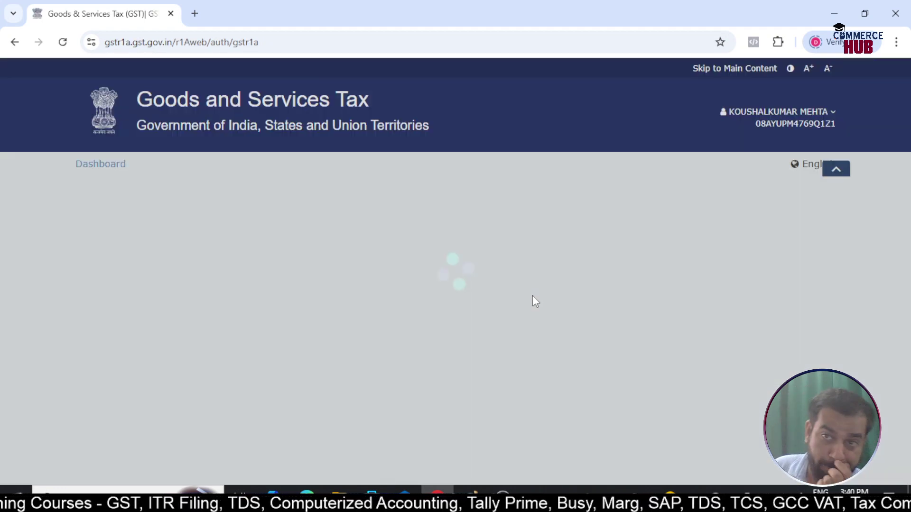
- Expand Amend Record Details in GSTR-1A and open 9A - Amended B2B Invoices
{"action": "scroll", "coordinate": [532, 296], "scroll_direction": "down", "scroll_amount": 4}
{"action": "scroll", "coordinate": [255, 220], "scroll_direction": "down", "scroll_amount": 2}
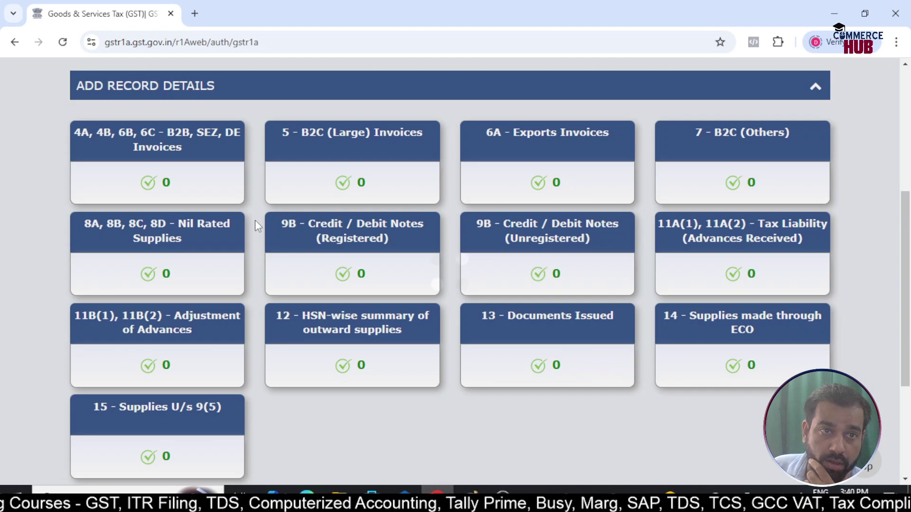
{"action": "scroll", "coordinate": [336, 349], "scroll_direction": "down", "scroll_amount": 4}
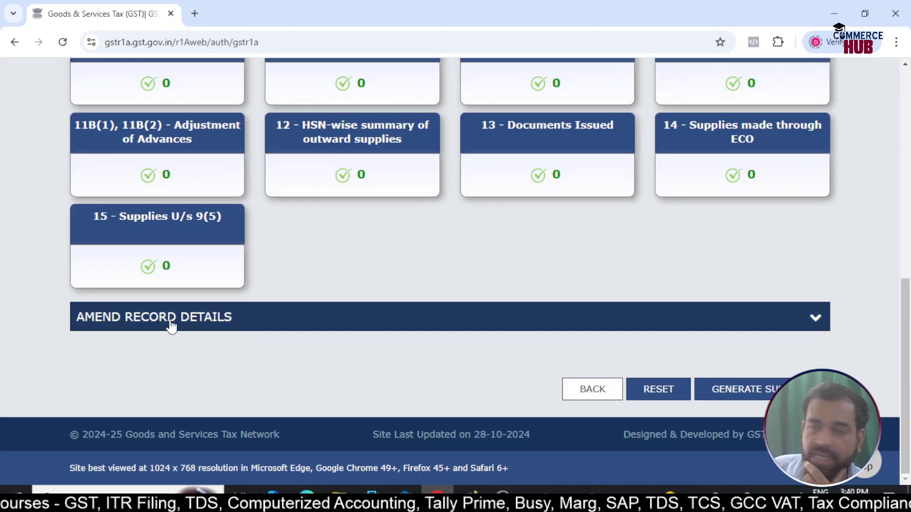
{"action": "scroll", "coordinate": [148, 227], "scroll_direction": "up", "scroll_amount": 4}
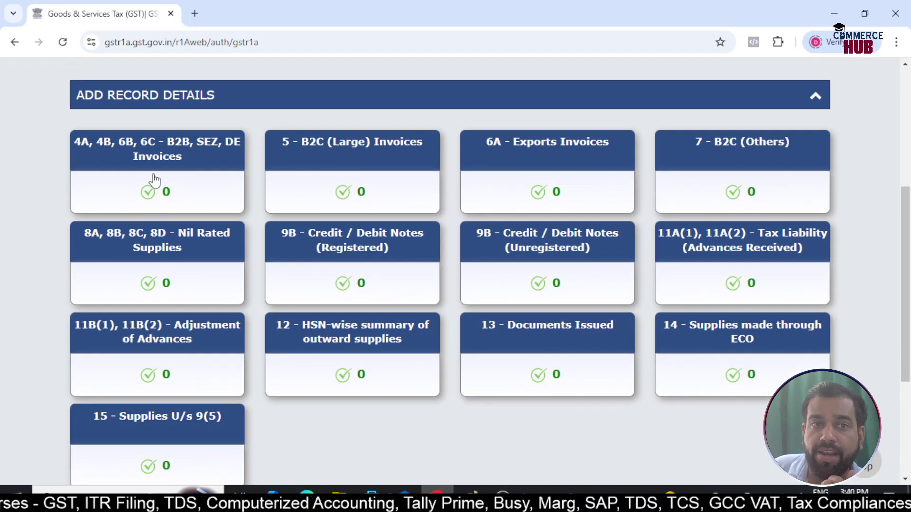
{"action": "scroll", "coordinate": [240, 182], "scroll_direction": "down", "scroll_amount": 4}
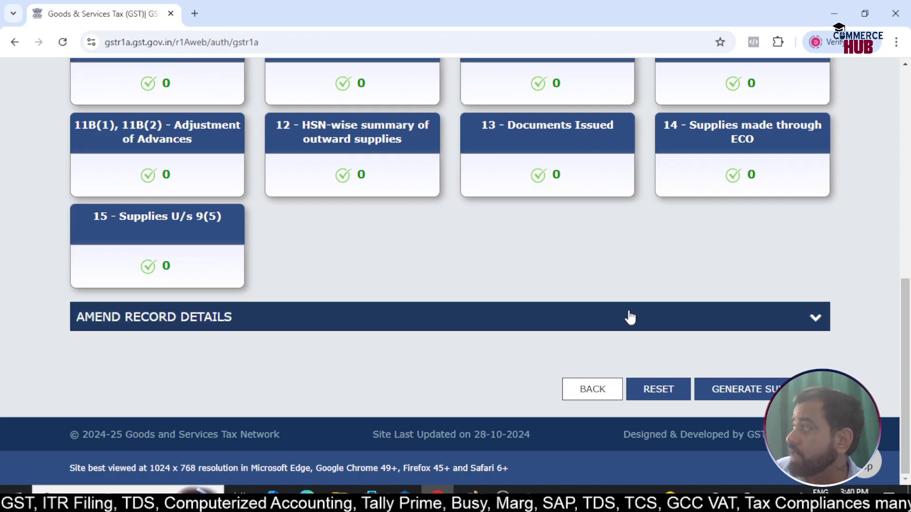
{"action": "left_click", "coordinate": [571, 322]}
{"action": "scroll", "coordinate": [375, 325], "scroll_direction": "down", "scroll_amount": 3}
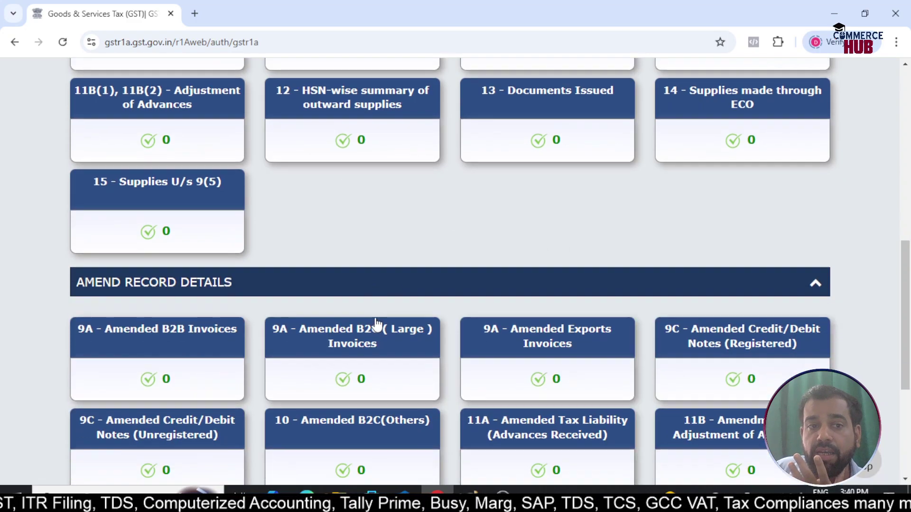
{"action": "left_click", "coordinate": [169, 278]}
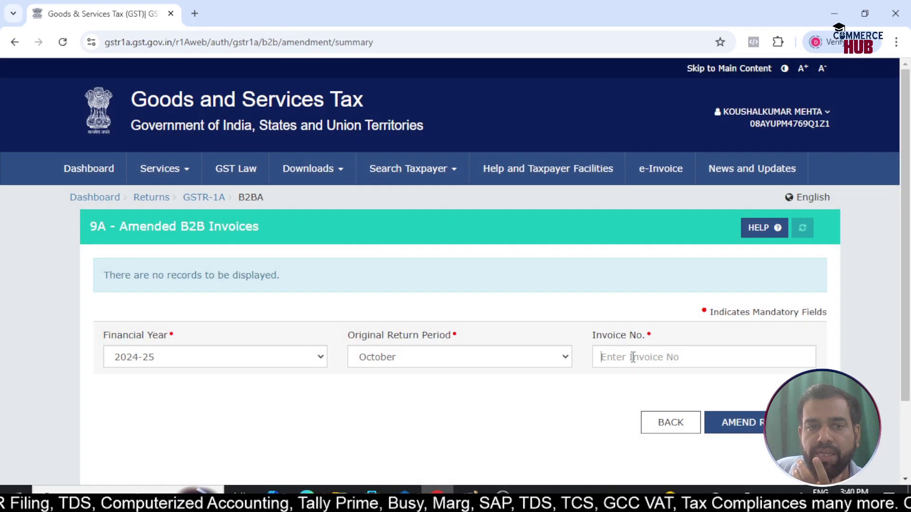
- Enter invoice number 70MOP2425 for October 2024-25 and open that record for amendment
{"action": "left_click", "coordinate": [634, 358]}
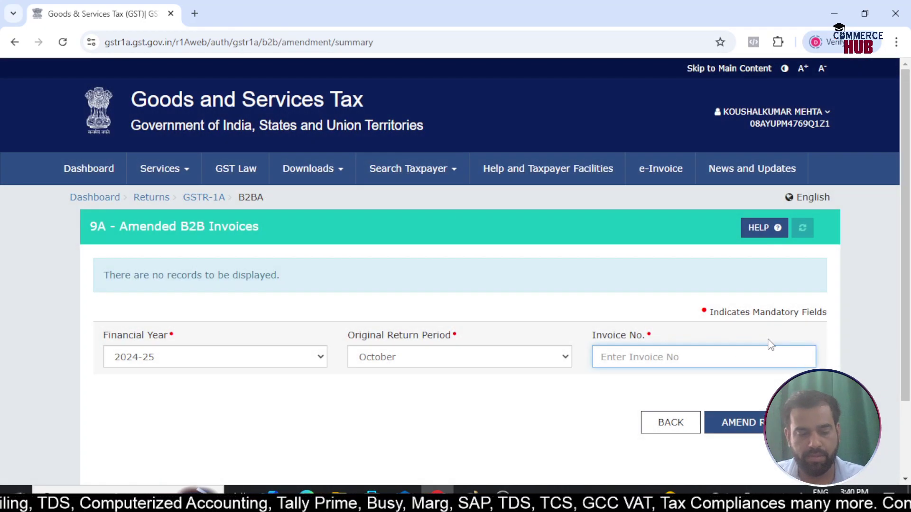
{"action": "type", "text": "70MOP2425"}
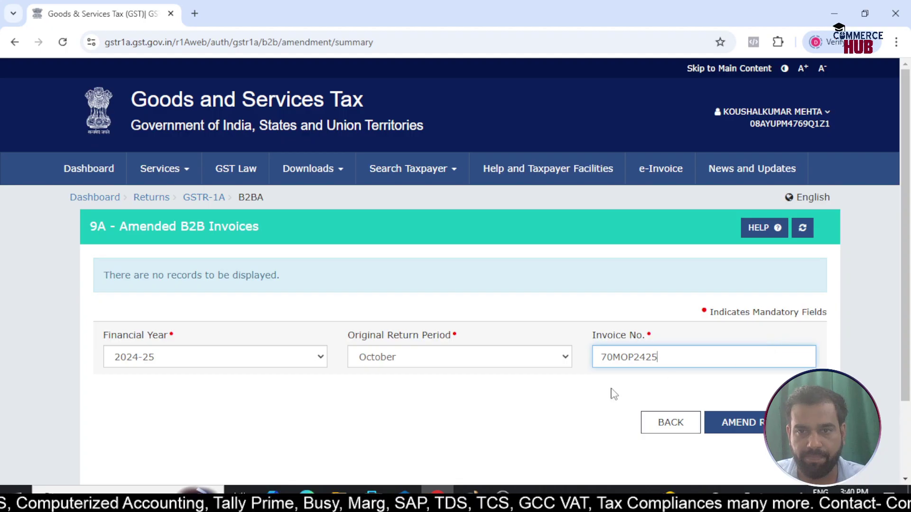
{"action": "scroll", "coordinate": [590, 397], "scroll_direction": "down", "scroll_amount": 2}
{"action": "left_click", "coordinate": [546, 350]}
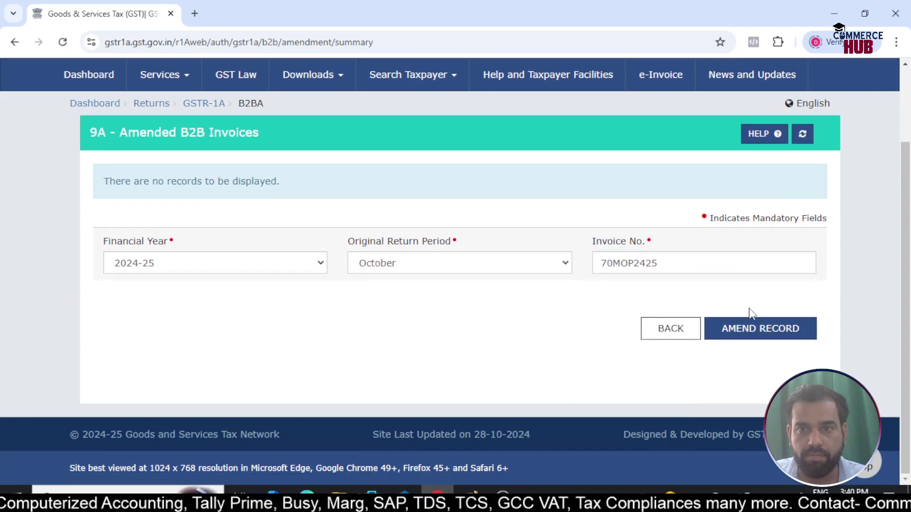
{"action": "left_click", "coordinate": [719, 338]}
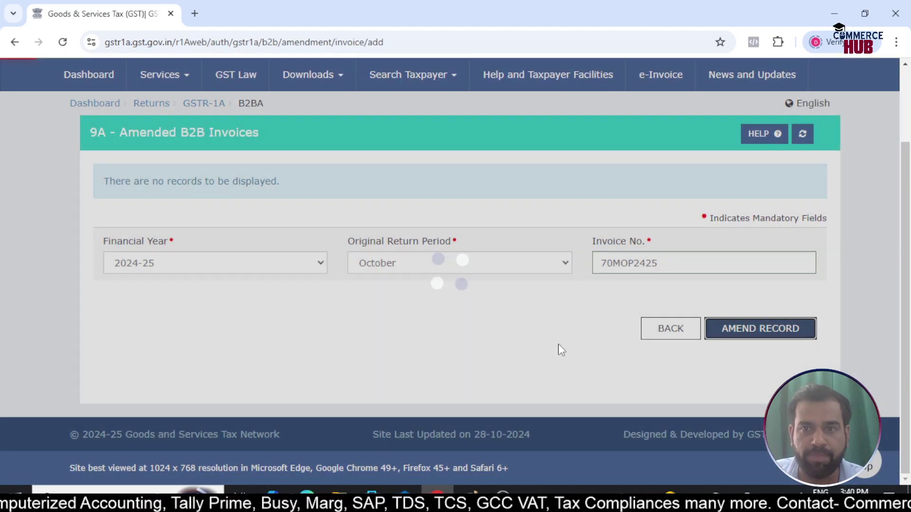
- Examine the invoice amendment form's recipient details, original invoice details, and the Revised Invoice No. and Revised Date fields without entering values
{"action": "scroll", "coordinate": [245, 362], "scroll_direction": "down", "scroll_amount": 3}
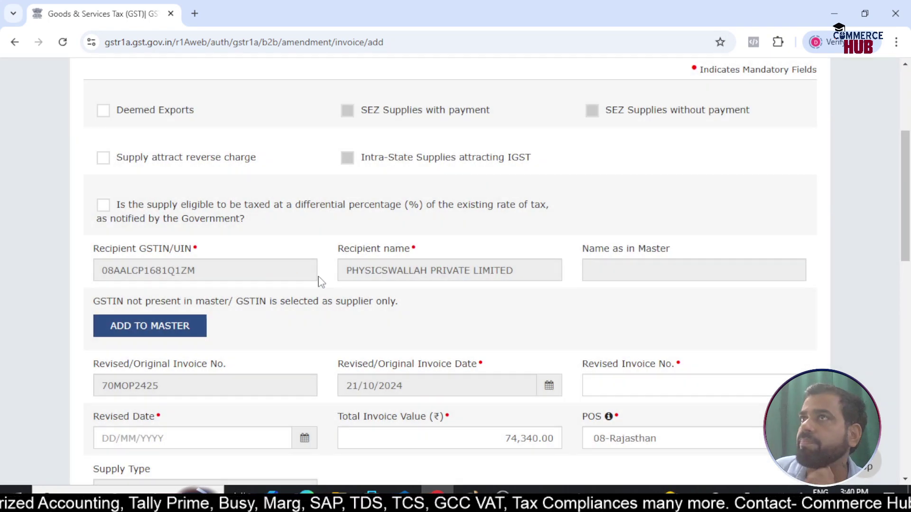
{"action": "scroll", "coordinate": [318, 282], "scroll_direction": "down", "scroll_amount": 1}
{"action": "scroll", "coordinate": [416, 205], "scroll_direction": "down", "scroll_amount": 2}
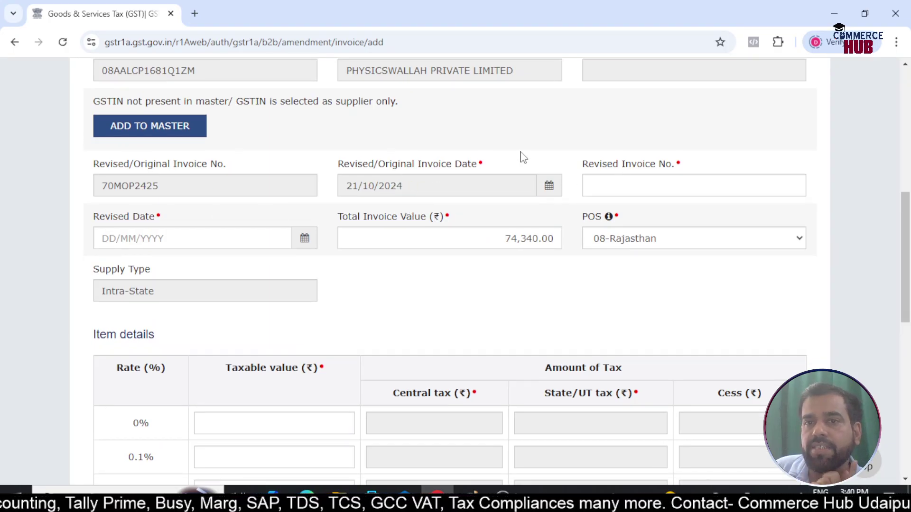
{"action": "scroll", "coordinate": [503, 168], "scroll_direction": "up", "scroll_amount": 1}
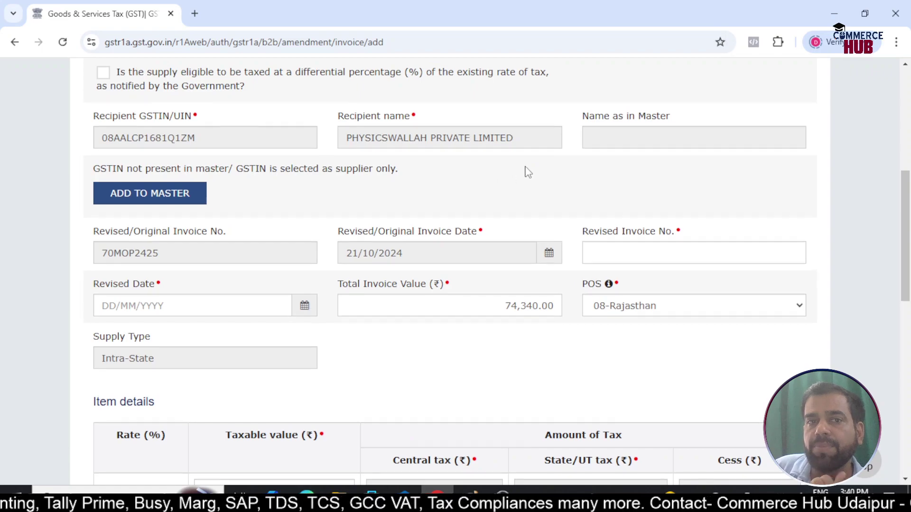
{"action": "scroll", "coordinate": [526, 172], "scroll_direction": "up", "scroll_amount": 1}
{"action": "scroll", "coordinate": [534, 171], "scroll_direction": "up", "scroll_amount": 1}
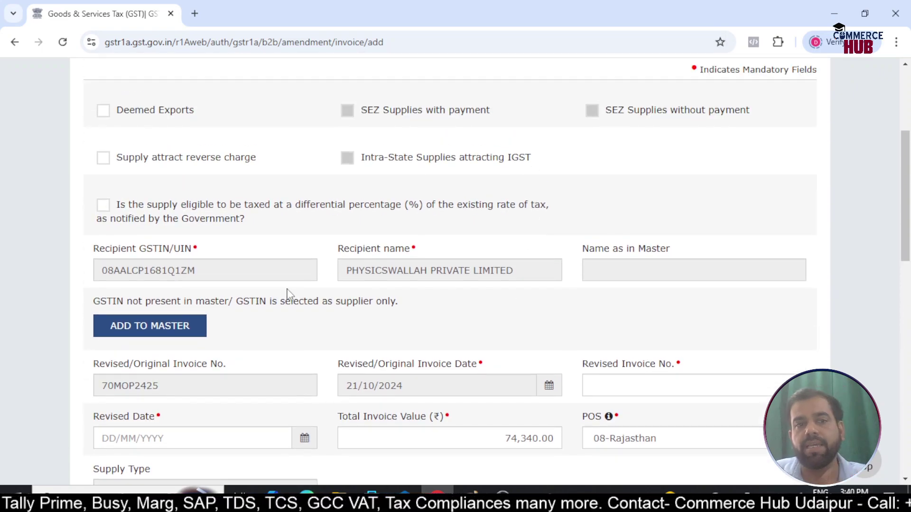
{"action": "scroll", "coordinate": [285, 296], "scroll_direction": "up", "scroll_amount": 1}
{"action": "scroll", "coordinate": [284, 297], "scroll_direction": "down", "scroll_amount": 3}
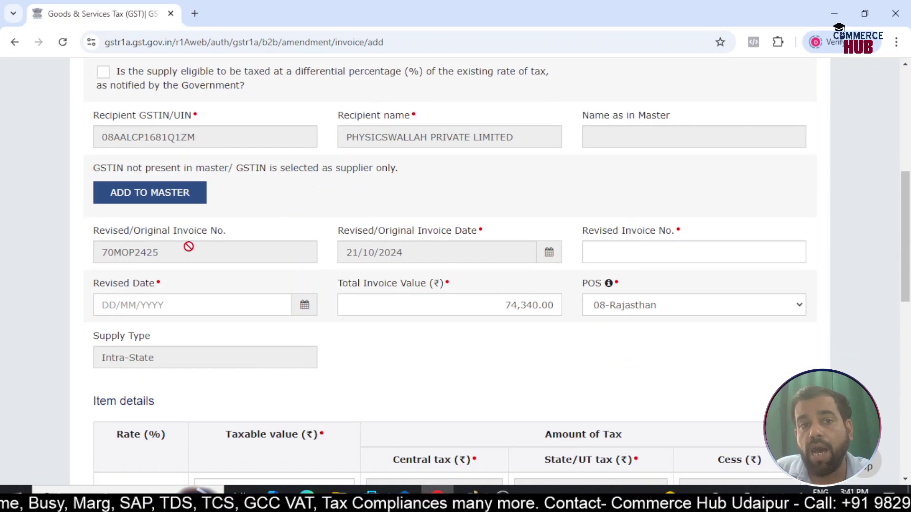
{"action": "left_click", "coordinate": [612, 251]}
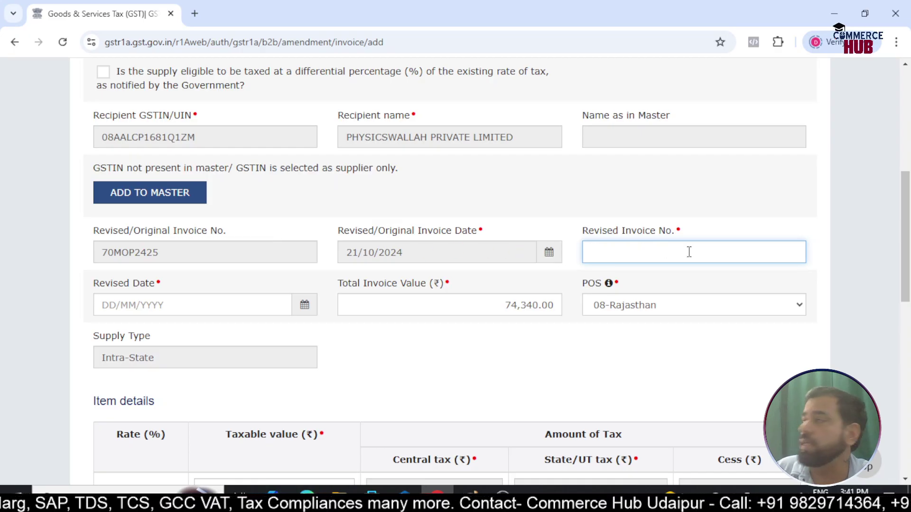
{"action": "scroll", "coordinate": [689, 252], "scroll_direction": "down", "scroll_amount": 1}
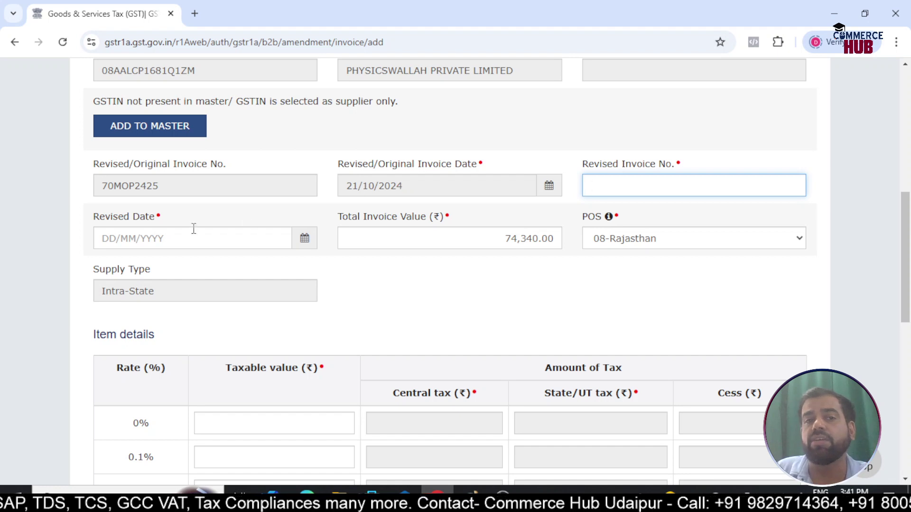
{"action": "left_click", "coordinate": [139, 238]}
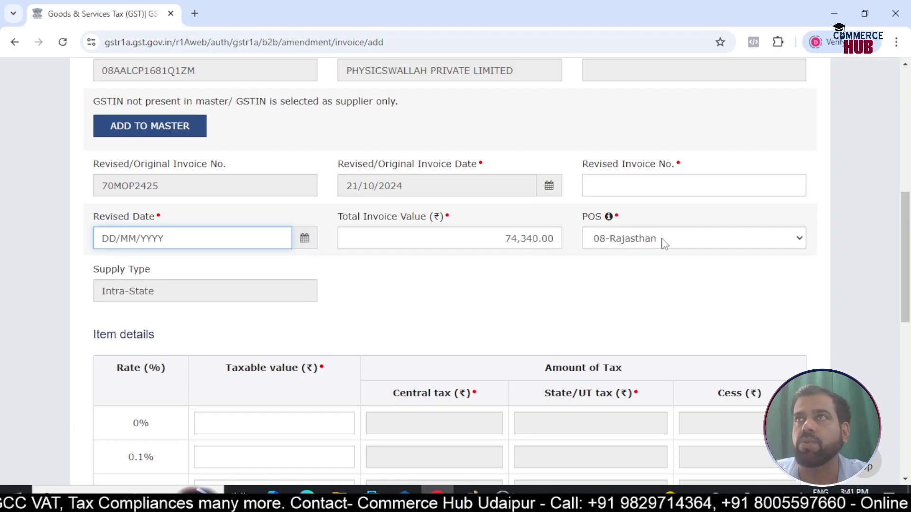
- Examine the Item details table of the amended invoice, including the taxable value and tax amounts in the 18% row
{"action": "scroll", "coordinate": [669, 242], "scroll_direction": "down", "scroll_amount": 8}
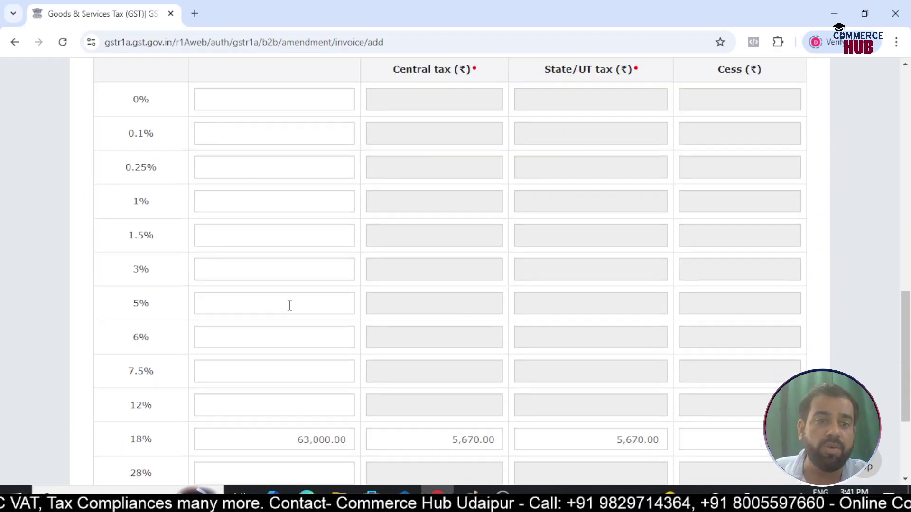
{"action": "scroll", "coordinate": [223, 361], "scroll_direction": "down", "scroll_amount": 1}
{"action": "scroll", "coordinate": [212, 363], "scroll_direction": "up", "scroll_amount": 2}
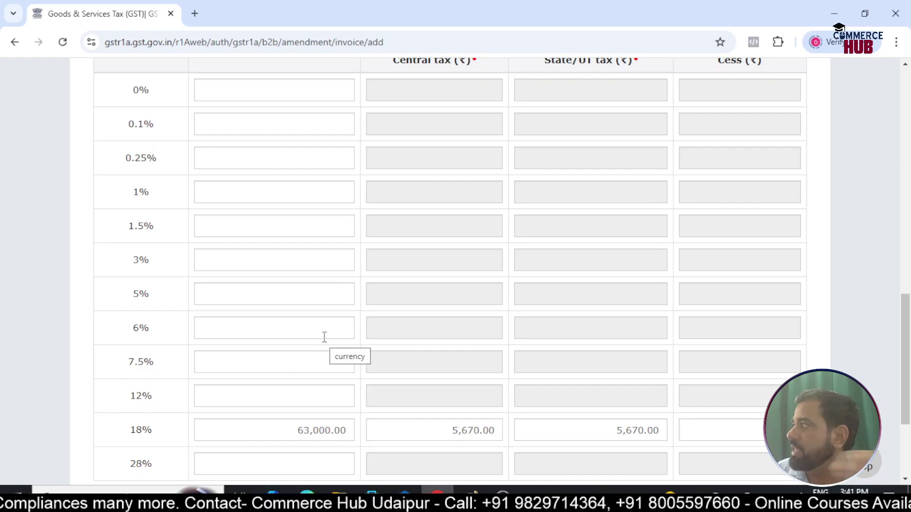
{"action": "scroll", "coordinate": [325, 337], "scroll_direction": "down", "scroll_amount": 1}
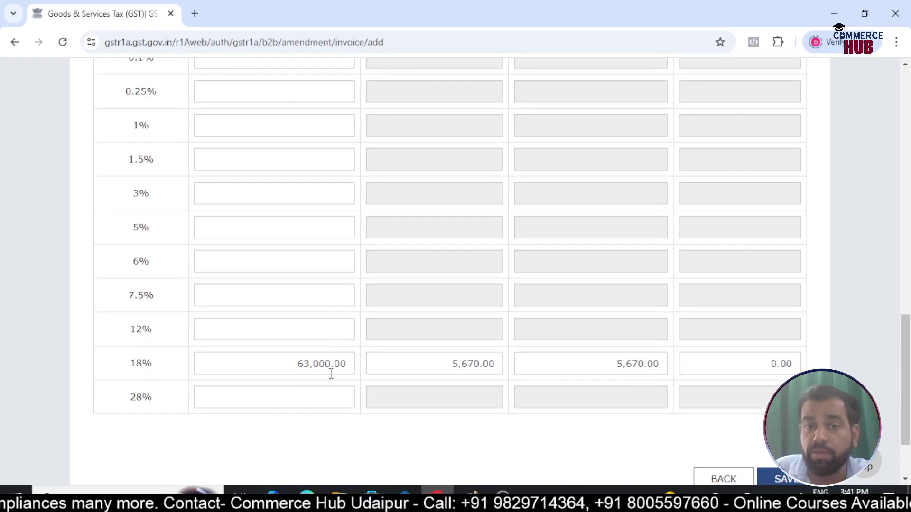
{"action": "scroll", "coordinate": [392, 365], "scroll_direction": "down", "scroll_amount": 2}
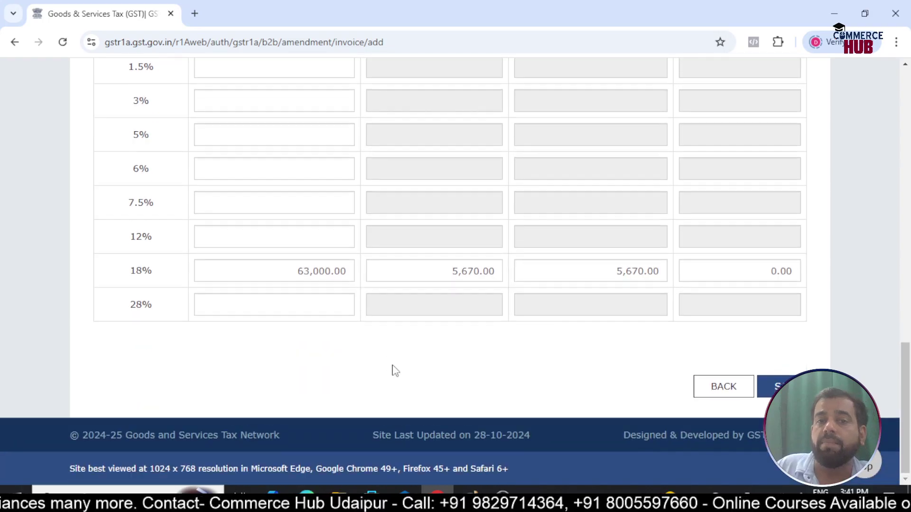
{"action": "scroll", "coordinate": [394, 369], "scroll_direction": "up", "scroll_amount": 8}
{"action": "scroll", "coordinate": [395, 369], "scroll_direction": "up", "scroll_amount": 1}
{"action": "scroll", "coordinate": [476, 262], "scroll_direction": "down", "scroll_amount": 2}
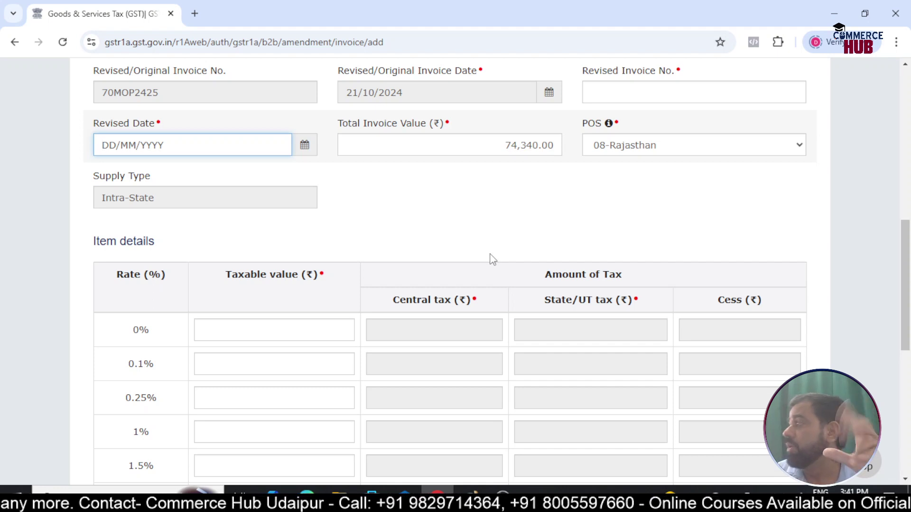
{"action": "scroll", "coordinate": [431, 252], "scroll_direction": "down", "scroll_amount": 5}
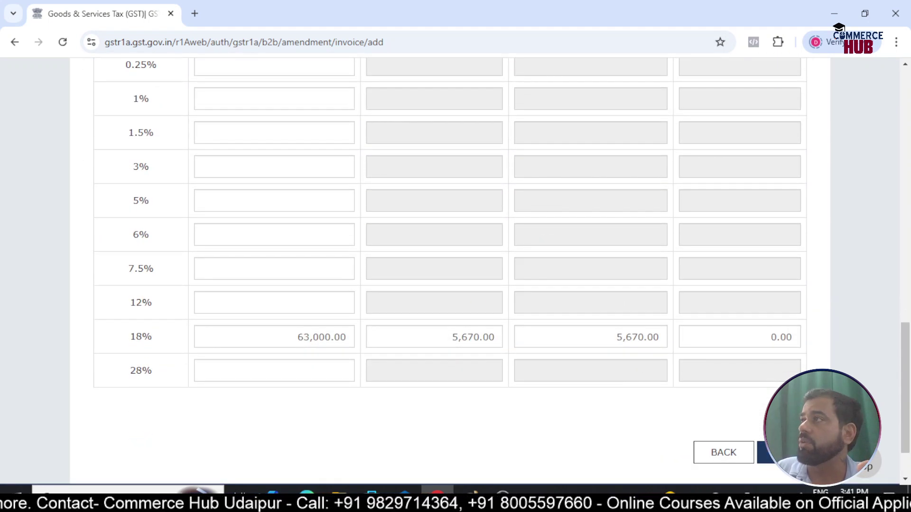
- Leave the B2B invoice amendment without saving, return to the GSTR-1A summary, and expand Amend Record Details
{"action": "left_click", "coordinate": [730, 456]}
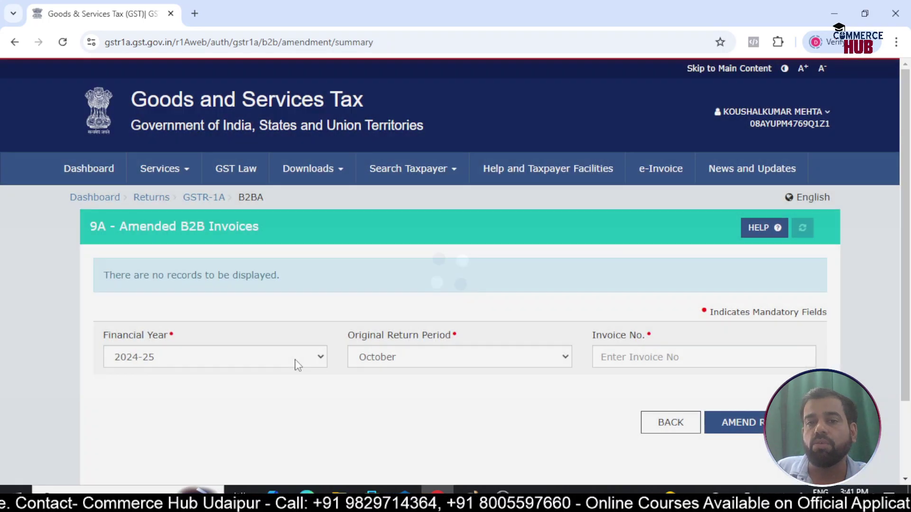
{"action": "left_click", "coordinate": [671, 429]}
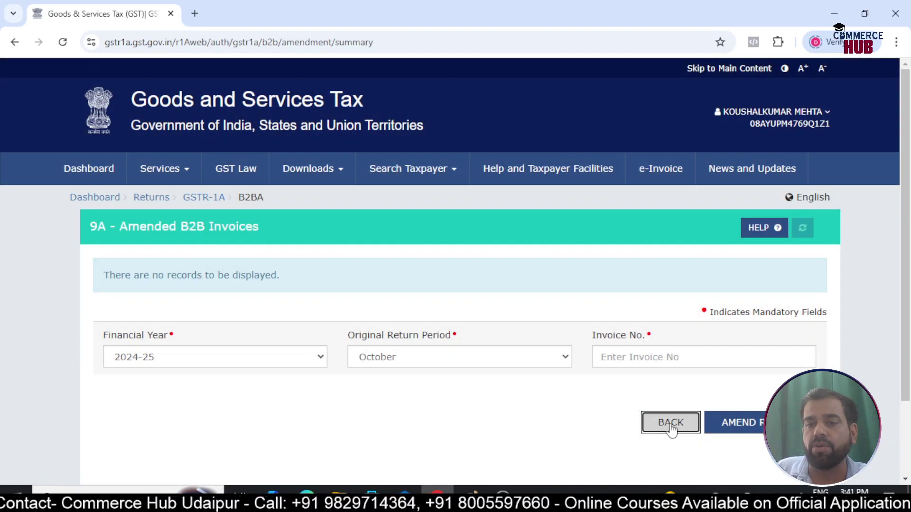
{"action": "scroll", "coordinate": [412, 356], "scroll_direction": "down", "scroll_amount": 8}
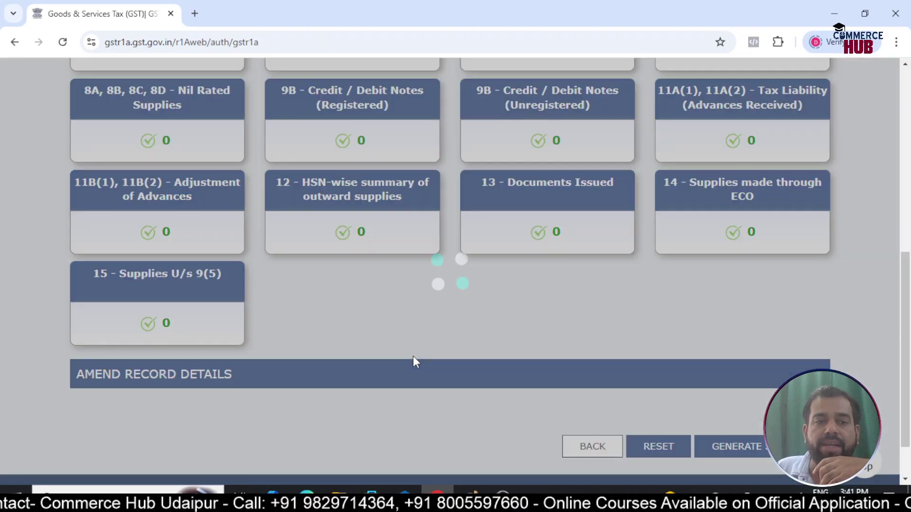
{"action": "scroll", "coordinate": [412, 362], "scroll_direction": "down", "scroll_amount": 1}
{"action": "left_click", "coordinate": [634, 319]}
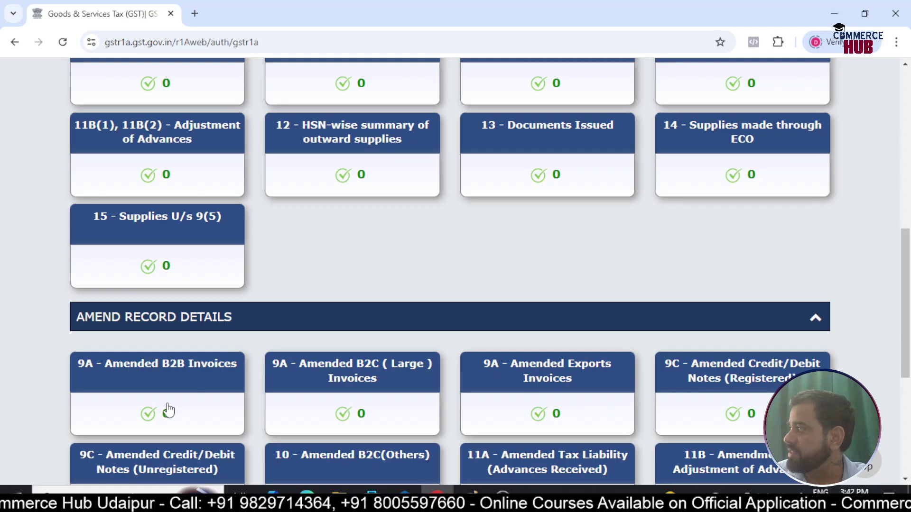
- Examine the tables available under Add Record Details and Amend Record Details in GSTR-1A
{"action": "scroll", "coordinate": [204, 397], "scroll_direction": "down", "scroll_amount": 4}
{"action": "scroll", "coordinate": [475, 275], "scroll_direction": "up", "scroll_amount": 7}
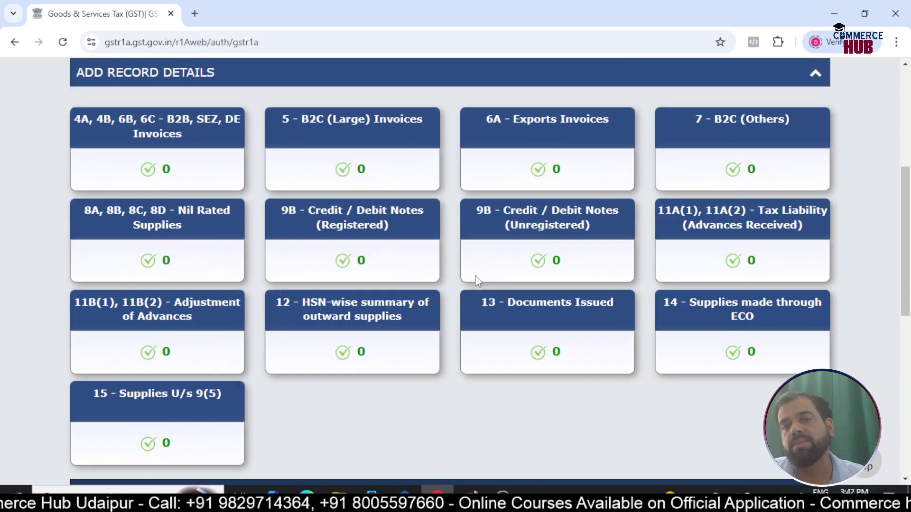
{"action": "scroll", "coordinate": [526, 228], "scroll_direction": "down", "scroll_amount": 3}
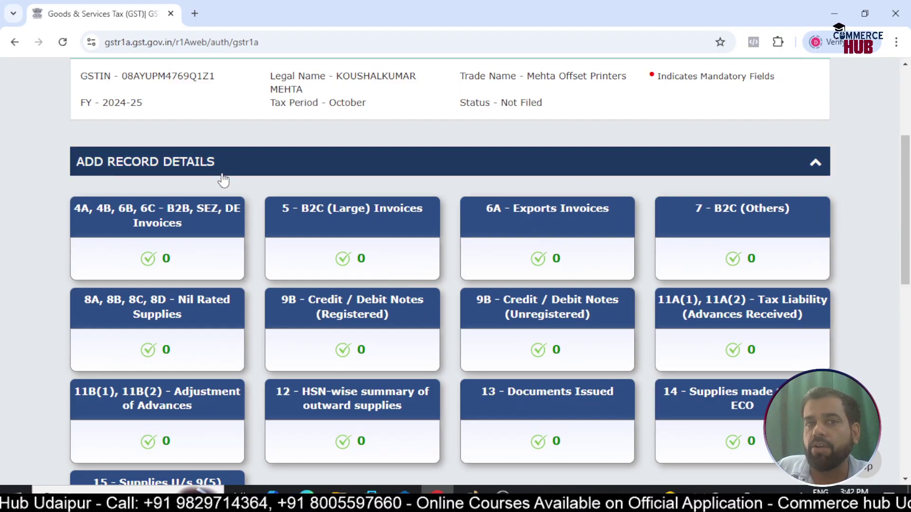
{"action": "scroll", "coordinate": [190, 178], "scroll_direction": "down", "scroll_amount": 8}
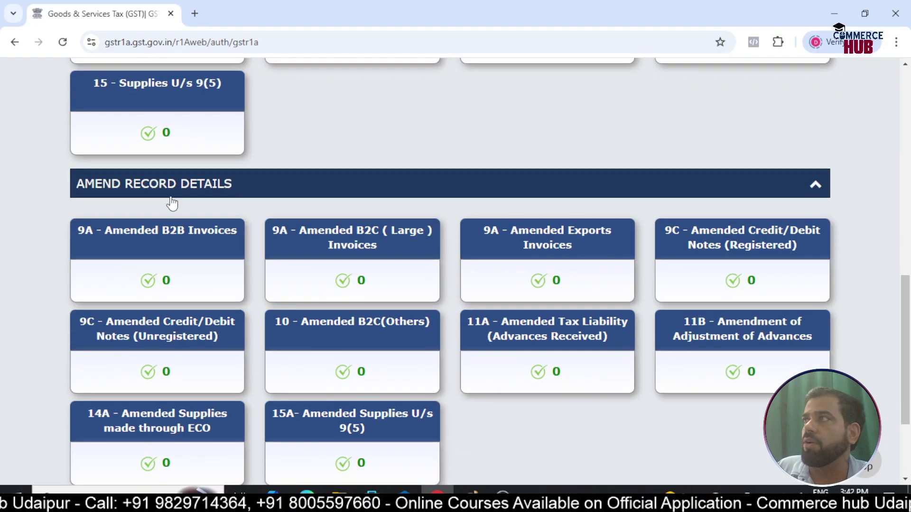
{"action": "scroll", "coordinate": [173, 205], "scroll_direction": "up", "scroll_amount": 5}
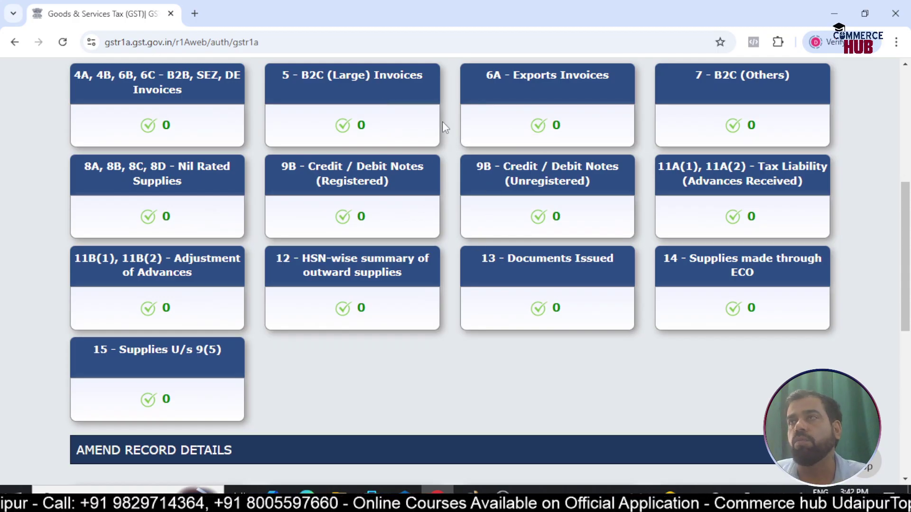
{"action": "scroll", "coordinate": [471, 169], "scroll_direction": "down", "scroll_amount": 4}
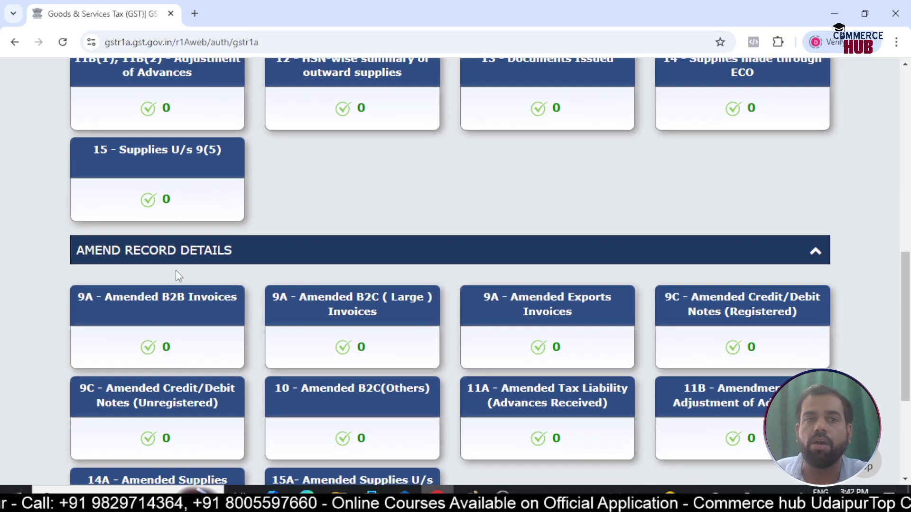
{"action": "scroll", "coordinate": [138, 271], "scroll_direction": "down", "scroll_amount": 2}
{"action": "scroll", "coordinate": [194, 257], "scroll_direction": "down", "scroll_amount": 1}
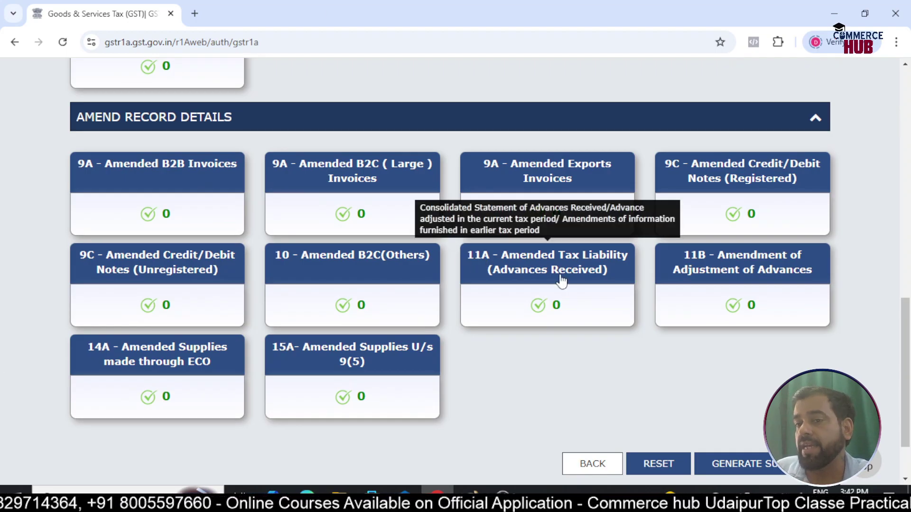
{"action": "scroll", "coordinate": [561, 281], "scroll_direction": "down", "scroll_amount": 2}
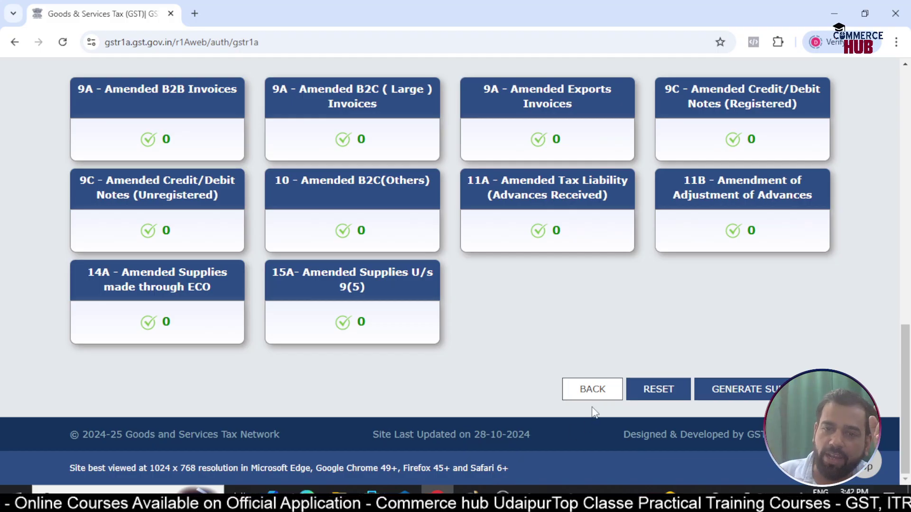
- Return to the File Returns page and search the 2024-25 Quarter 3 returns for the October period
{"action": "left_click", "coordinate": [593, 390]}
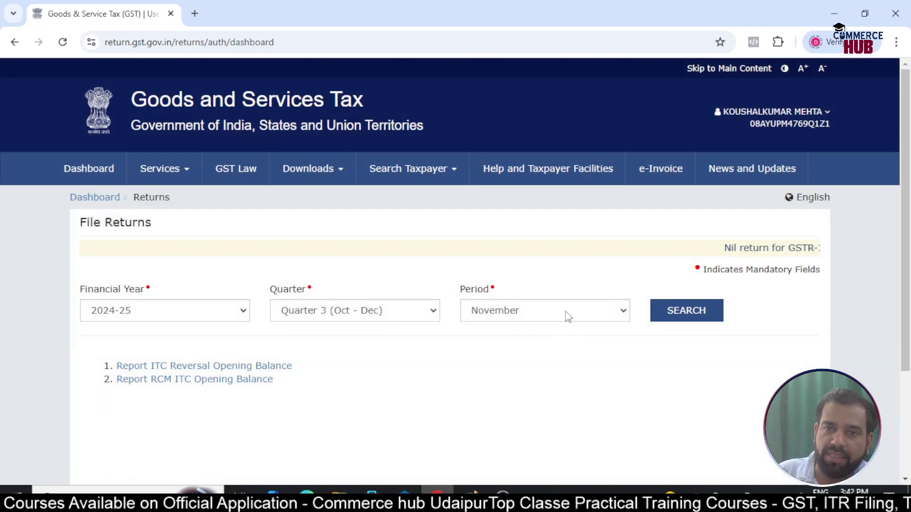
{"action": "left_click", "coordinate": [569, 316]}
{"action": "left_click", "coordinate": [533, 330]}
{"action": "left_click", "coordinate": [654, 312]}
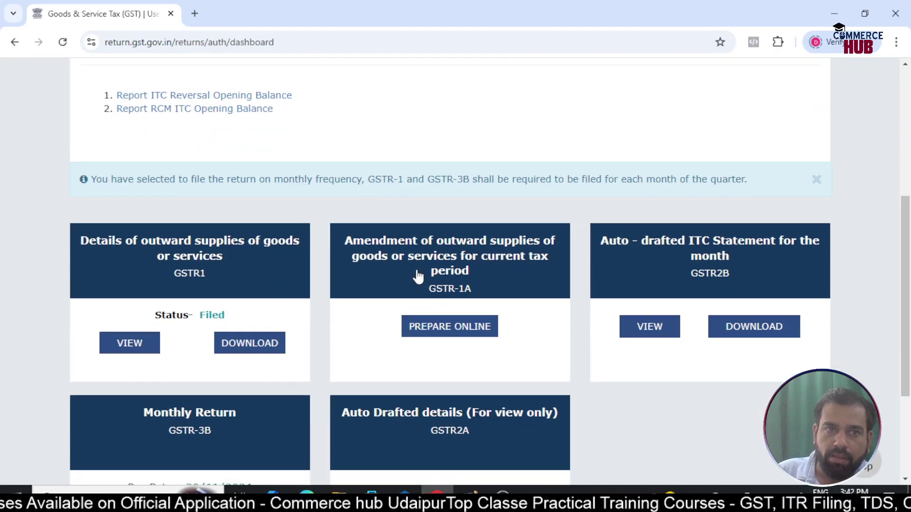
- Open the October GSTR-3B monthly return for online preparation and dismiss its system generated summary
{"action": "scroll", "coordinate": [416, 268], "scroll_direction": "down", "scroll_amount": 1}
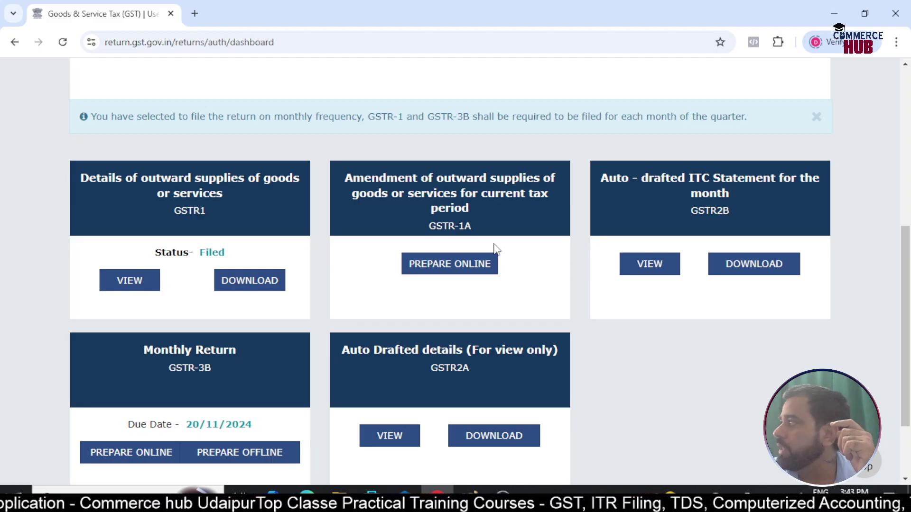
{"action": "scroll", "coordinate": [374, 320], "scroll_direction": "down", "scroll_amount": 2}
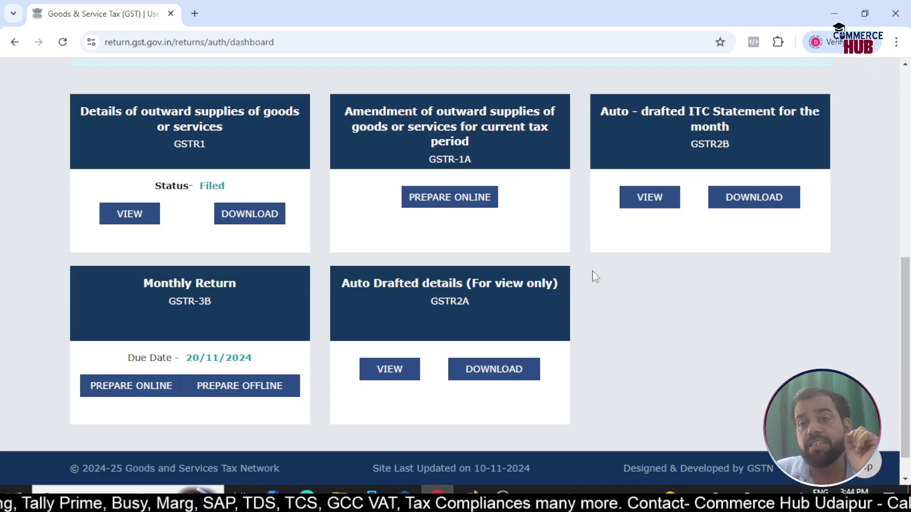
{"action": "scroll", "coordinate": [582, 164], "scroll_direction": "up", "scroll_amount": 2}
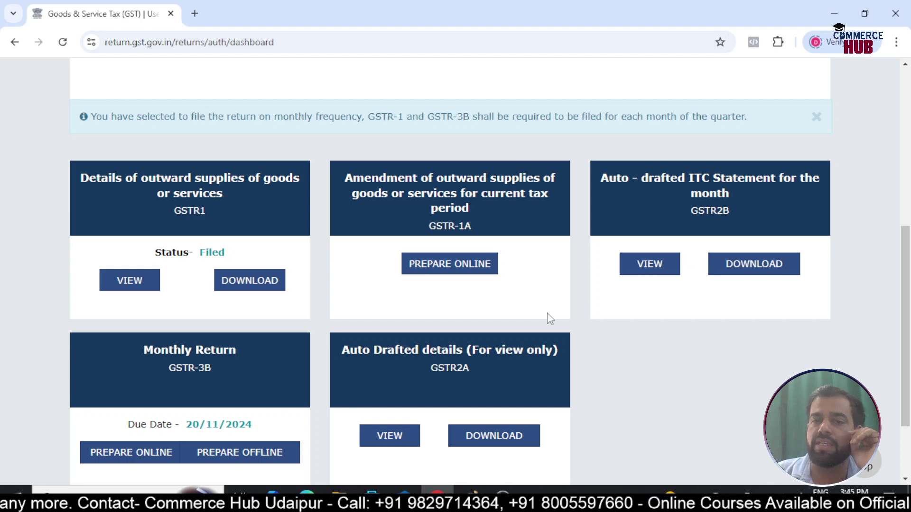
{"action": "scroll", "coordinate": [707, 275], "scroll_direction": "down", "scroll_amount": 2}
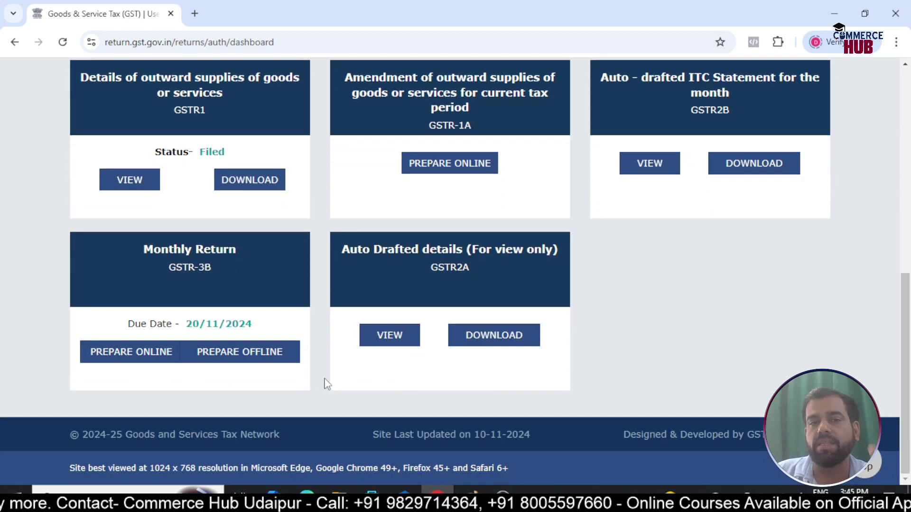
{"action": "left_click", "coordinate": [140, 359]}
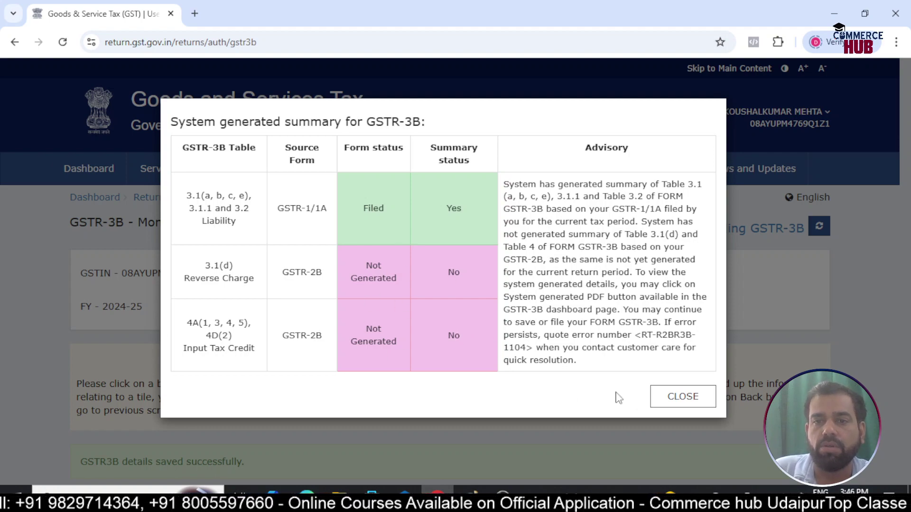
{"action": "left_click", "coordinate": [682, 397]}
- Examine the GSTR-3B return details, the 3.1 outward tax and 4 Eligible ITC tiles, and the filing instructions
{"action": "scroll", "coordinate": [466, 297], "scroll_direction": "down", "scroll_amount": 6}
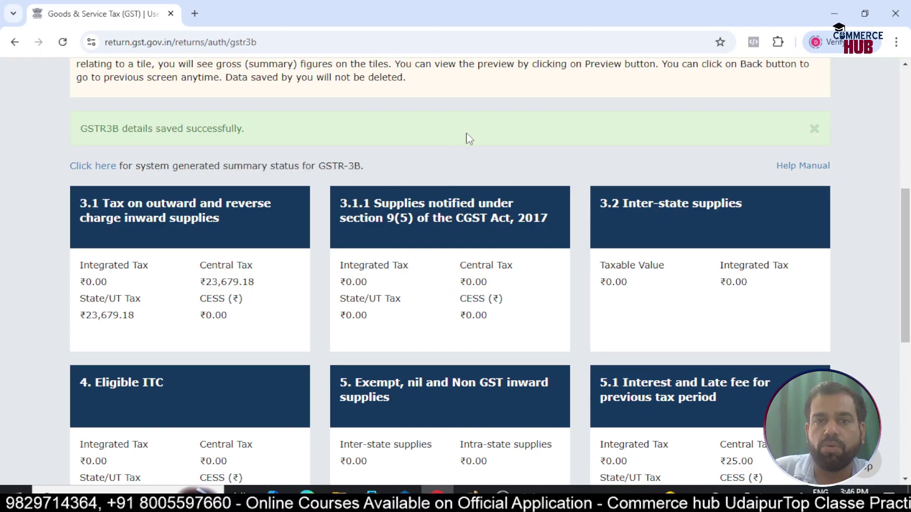
{"action": "scroll", "coordinate": [427, 151], "scroll_direction": "down", "scroll_amount": 4}
{"action": "scroll", "coordinate": [408, 219], "scroll_direction": "up", "scroll_amount": 3}
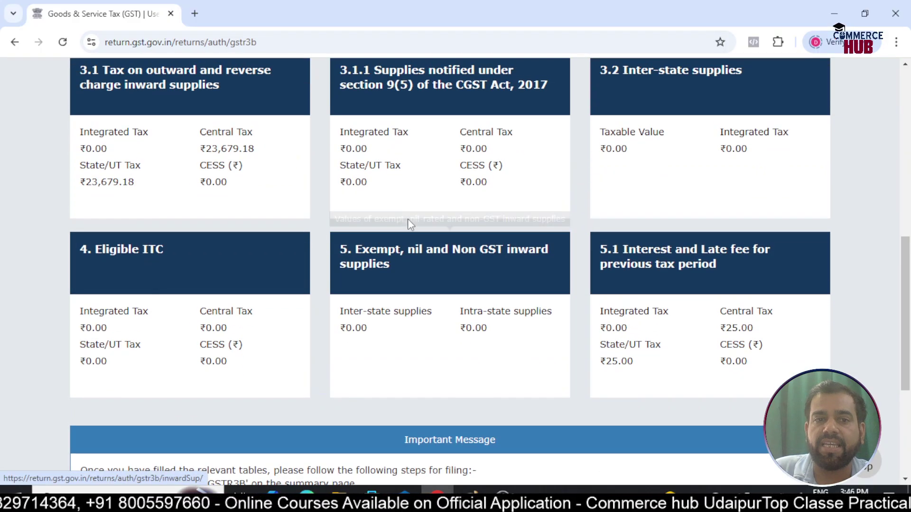
{"action": "scroll", "coordinate": [408, 223], "scroll_direction": "up", "scroll_amount": 2}
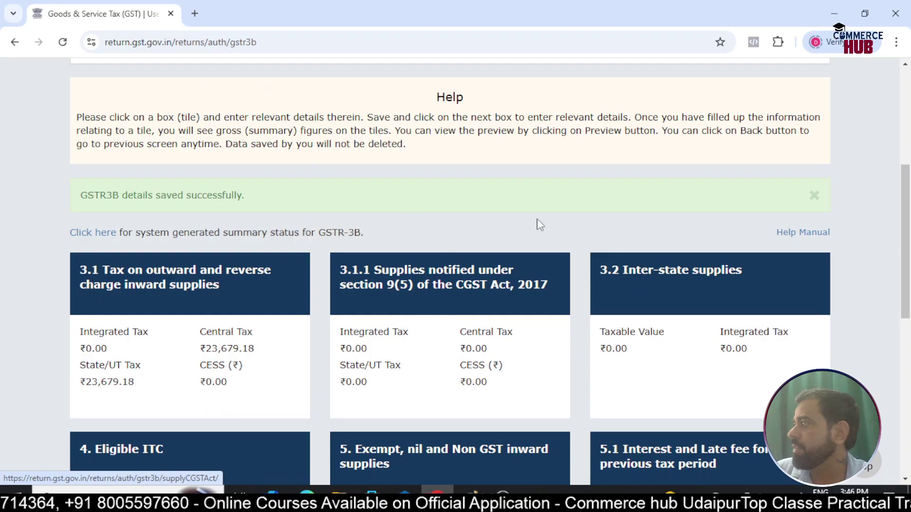
{"action": "scroll", "coordinate": [340, 187], "scroll_direction": "up", "scroll_amount": 1}
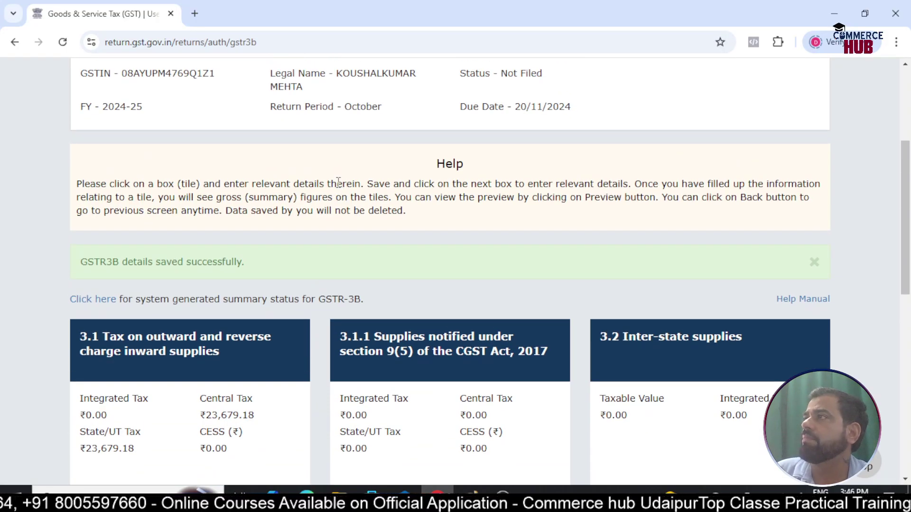
{"action": "scroll", "coordinate": [338, 183], "scroll_direction": "up", "scroll_amount": 4}
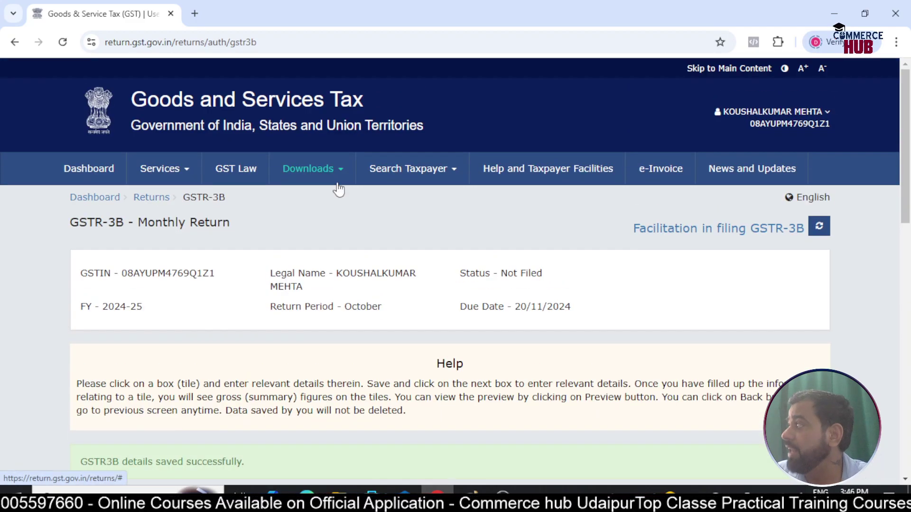
{"action": "scroll", "coordinate": [338, 190], "scroll_direction": "down", "scroll_amount": 5}
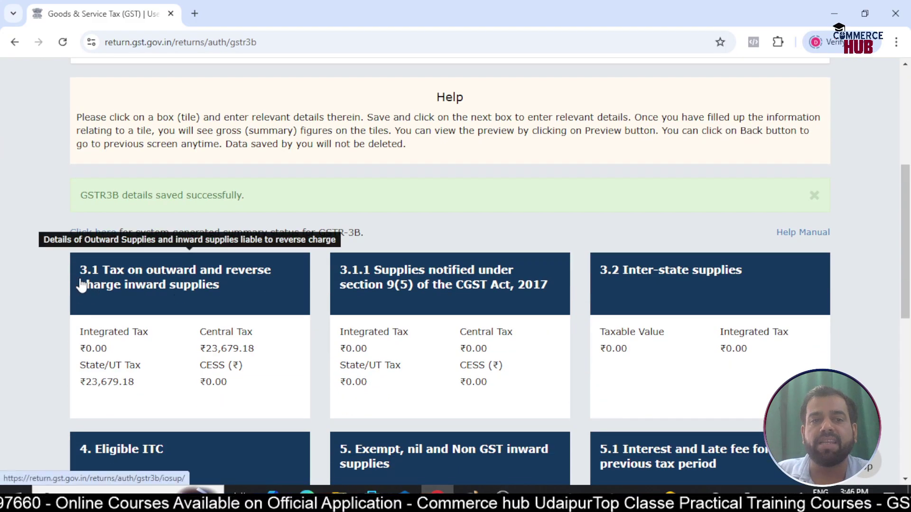
{"action": "scroll", "coordinate": [104, 284], "scroll_direction": "down", "scroll_amount": 1}
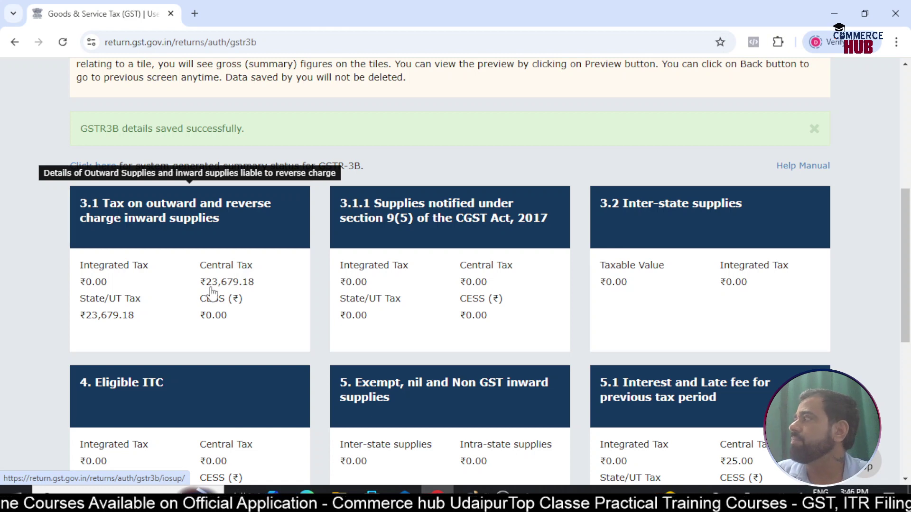
{"action": "scroll", "coordinate": [549, 270], "scroll_direction": "down", "scroll_amount": 4}
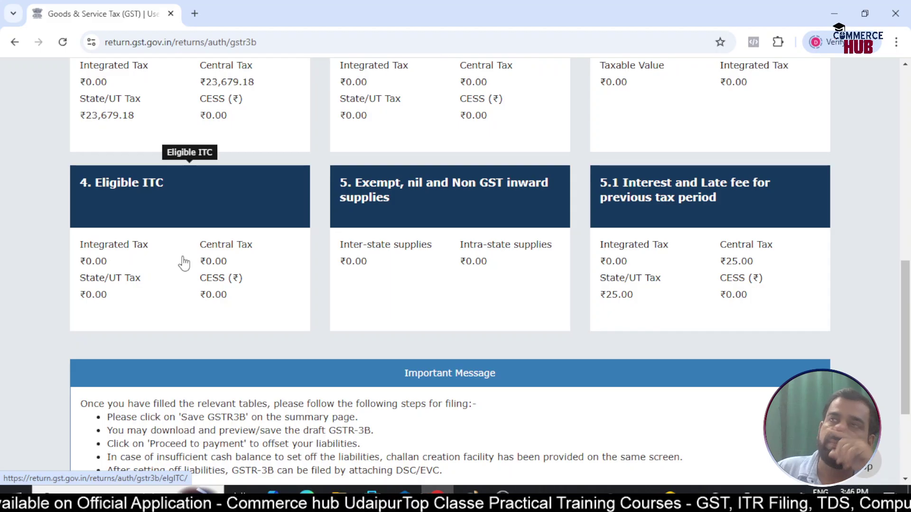
{"action": "scroll", "coordinate": [185, 264], "scroll_direction": "up", "scroll_amount": 3}
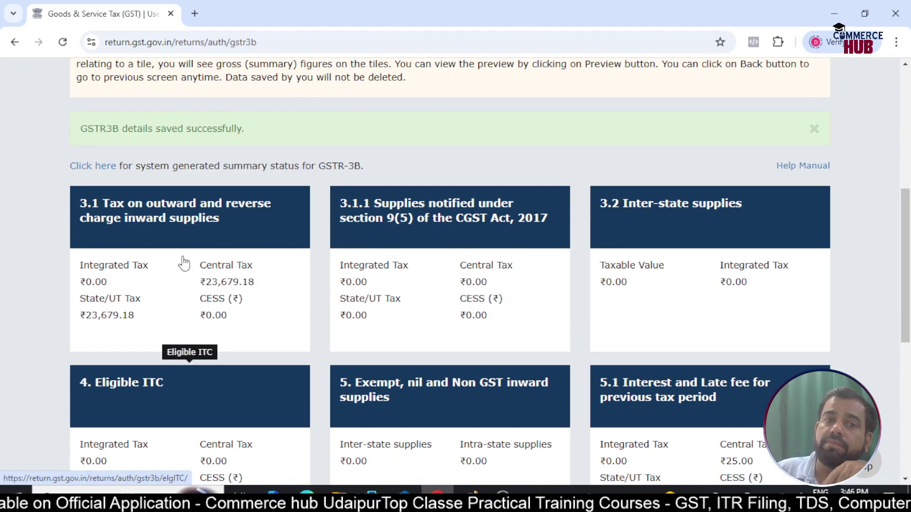
{"action": "scroll", "coordinate": [173, 341], "scroll_direction": "up", "scroll_amount": 5}
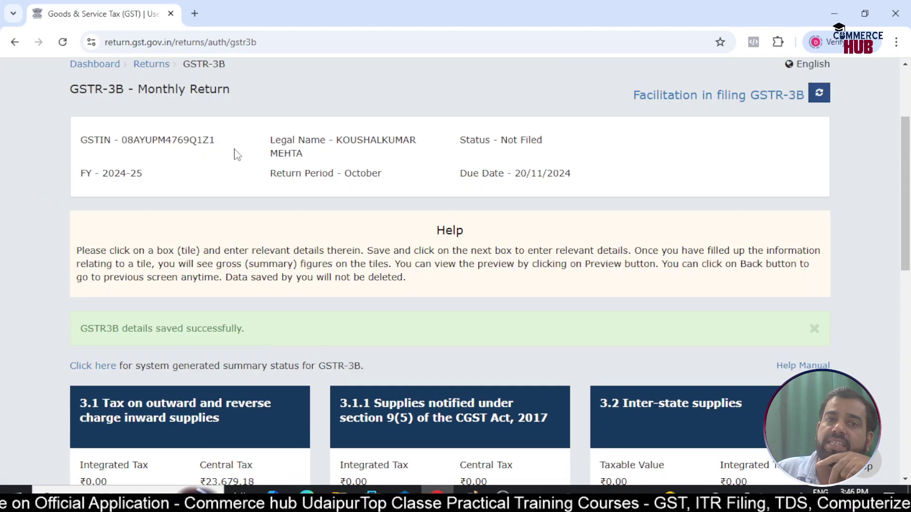
{"action": "scroll", "coordinate": [238, 153], "scroll_direction": "down", "scroll_amount": 3}
{"action": "scroll", "coordinate": [156, 413], "scroll_direction": "down", "scroll_amount": 3}
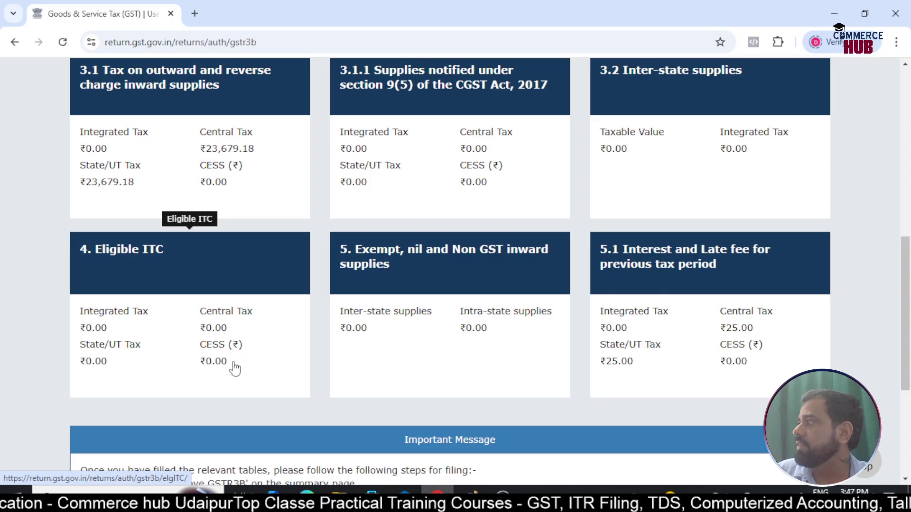
{"action": "scroll", "coordinate": [214, 327], "scroll_direction": "down", "scroll_amount": 5}
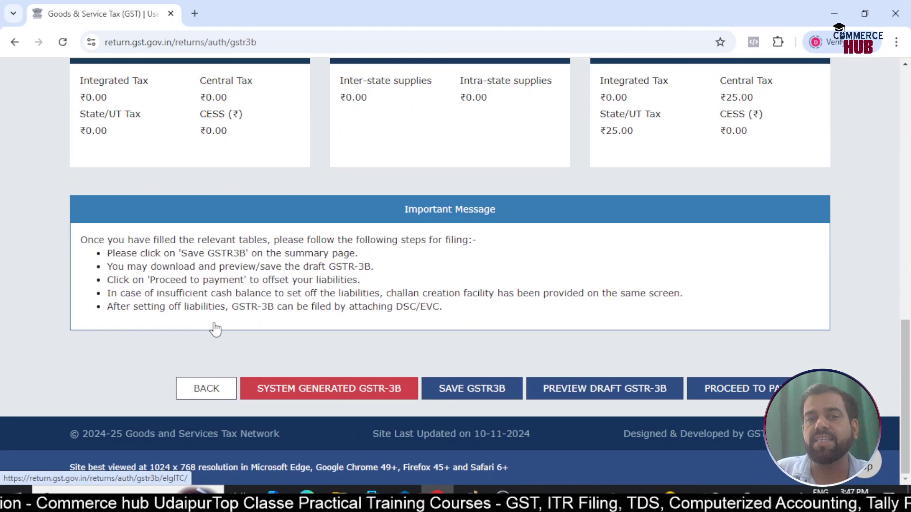
- Open the Invoice Management System (IMS) Dashboard from the returns services
{"action": "scroll", "coordinate": [214, 328], "scroll_direction": "up", "scroll_amount": 15}
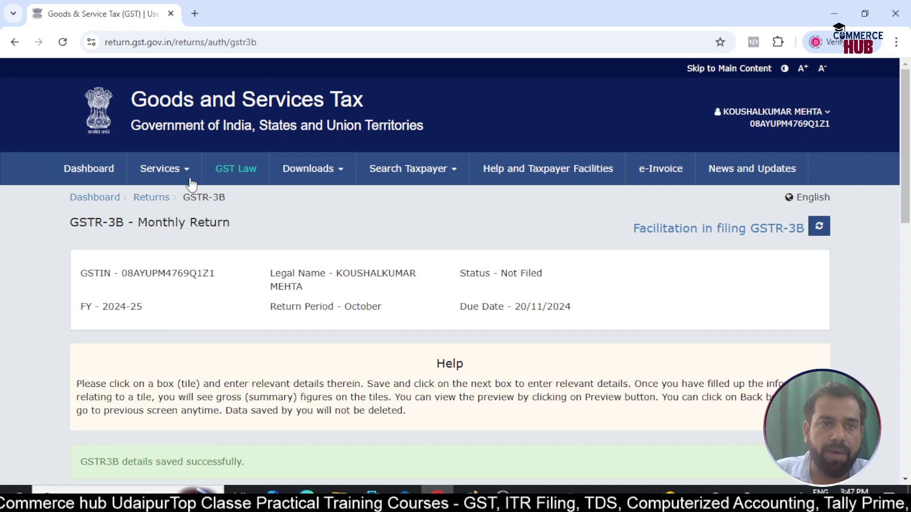
{"action": "mouse_move", "coordinate": [179, 172]}
{"action": "mouse_move", "coordinate": [228, 204]}
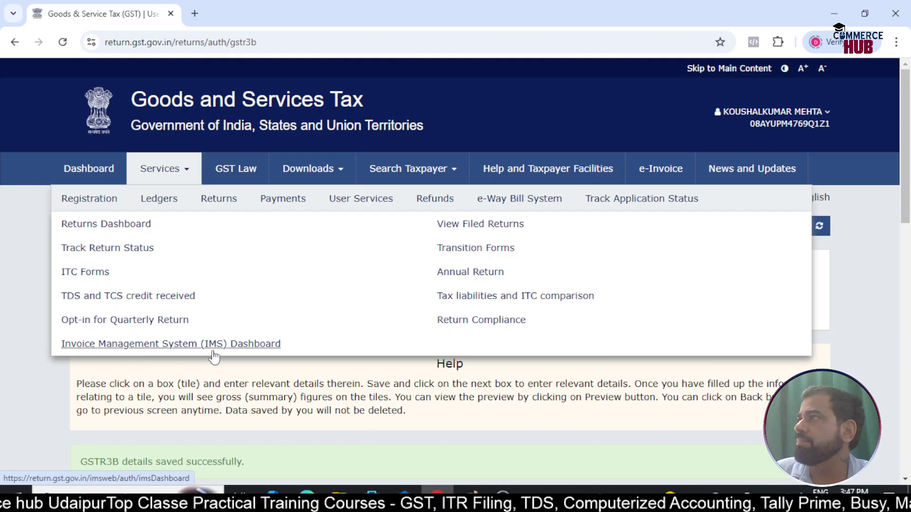
{"action": "left_click", "coordinate": [253, 350]}
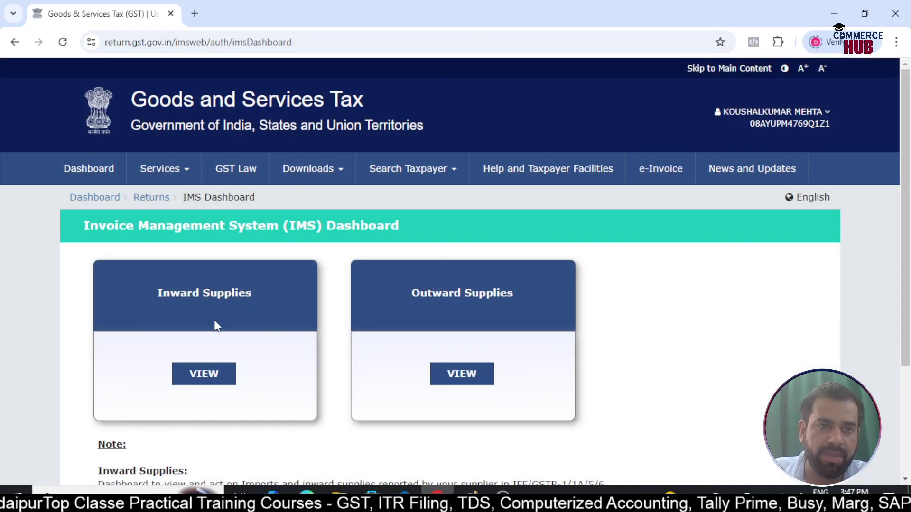
- Open the IMS Inward Supplies, dismiss the deemed-acceptance information, and bring up the All other ITC records table
{"action": "scroll", "coordinate": [214, 322], "scroll_direction": "down", "scroll_amount": 3}
{"action": "left_click", "coordinate": [204, 243]}
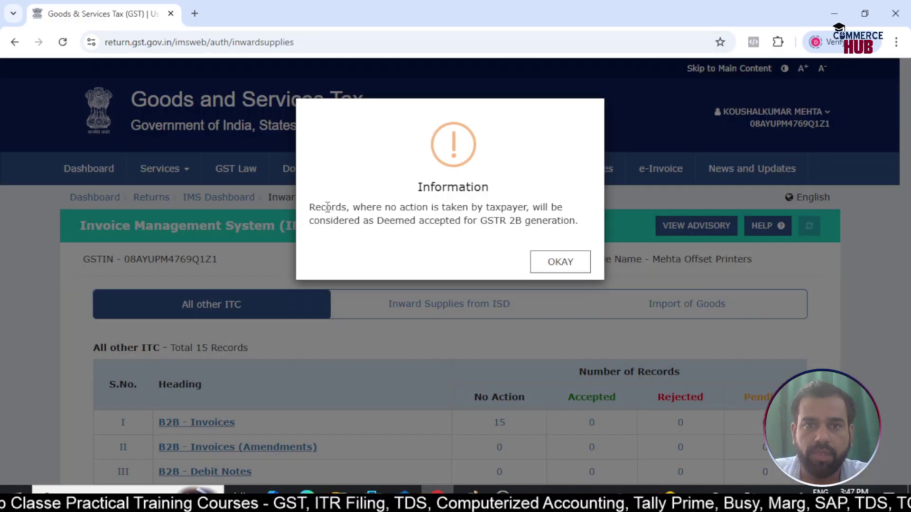
{"action": "left_click", "coordinate": [550, 262]}
{"action": "scroll", "coordinate": [471, 302], "scroll_direction": "down", "scroll_amount": 1}
{"action": "scroll", "coordinate": [471, 302], "scroll_direction": "down", "scroll_amount": 3}
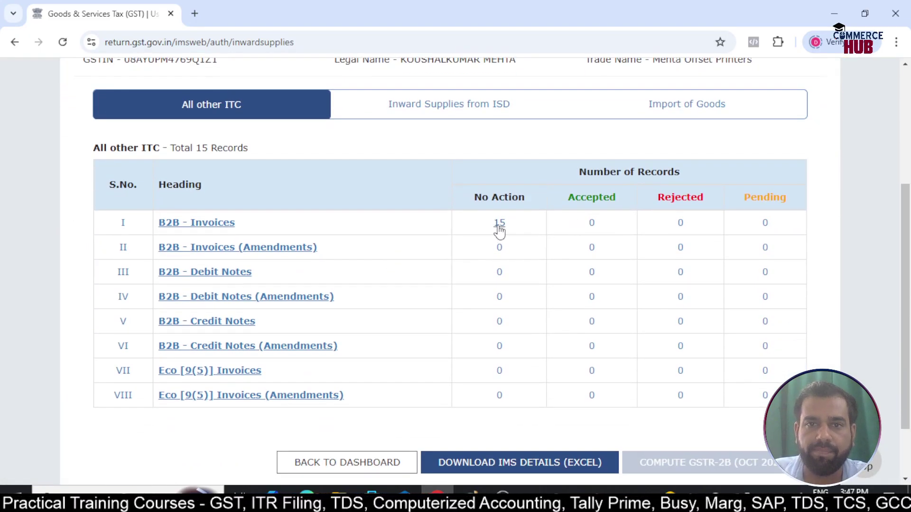
- Review the All other ITC record categories and open the B2B - Invoices records under No Action
{"action": "scroll", "coordinate": [372, 176], "scroll_direction": "up", "scroll_amount": 4}
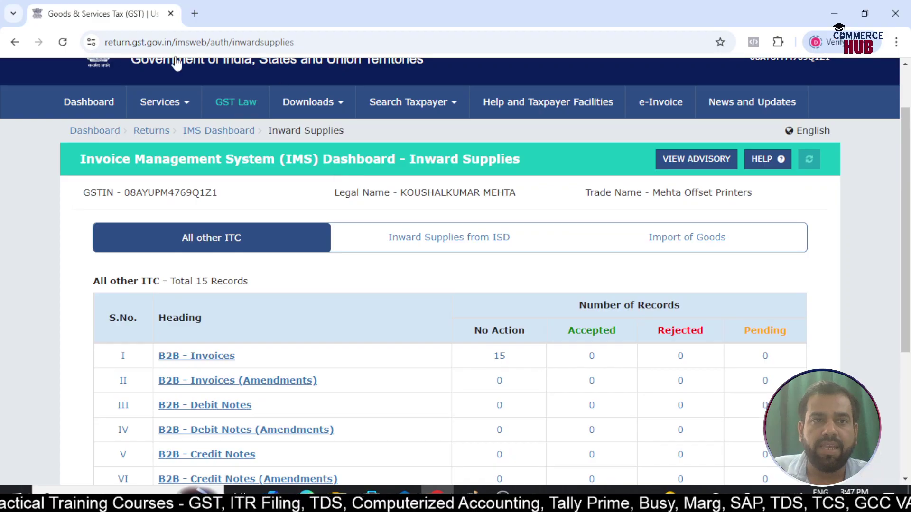
{"action": "scroll", "coordinate": [265, 225], "scroll_direction": "down", "scroll_amount": 3}
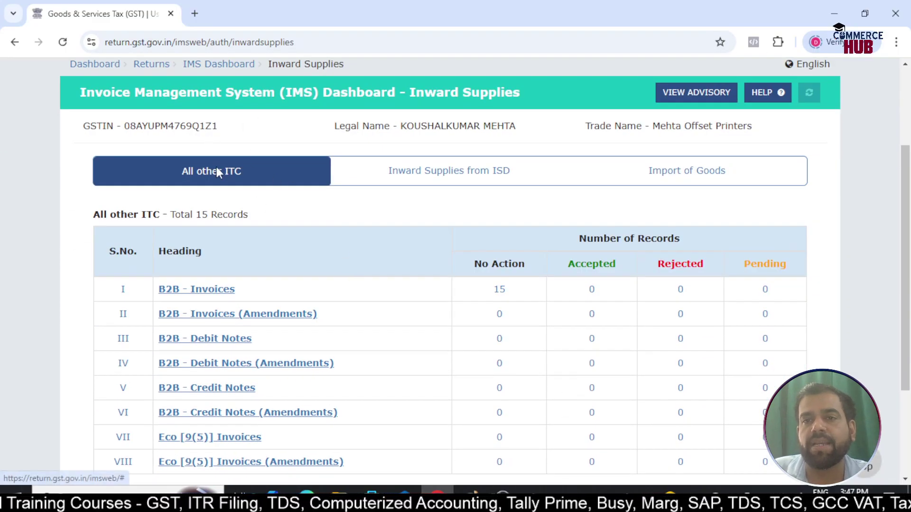
{"action": "scroll", "coordinate": [278, 243], "scroll_direction": "down", "scroll_amount": 3}
{"action": "scroll", "coordinate": [360, 240], "scroll_direction": "up", "scroll_amount": 2}
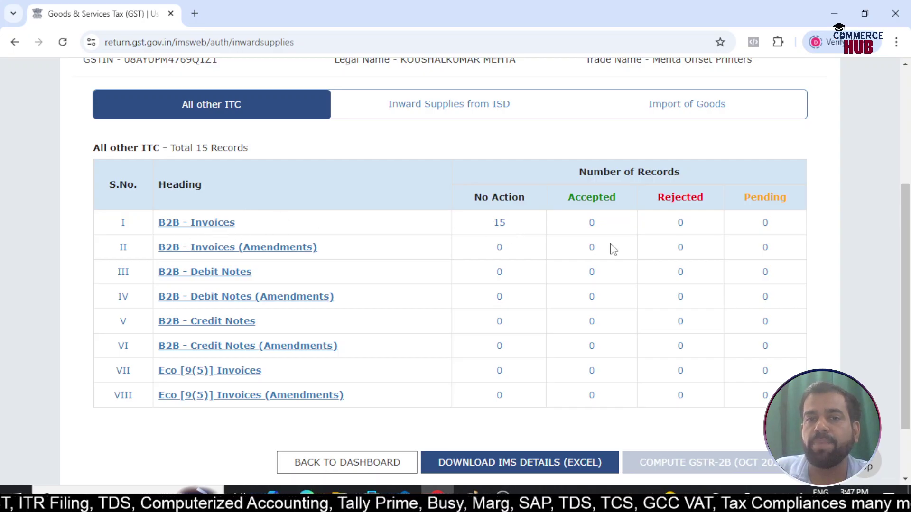
{"action": "left_click", "coordinate": [502, 226]}
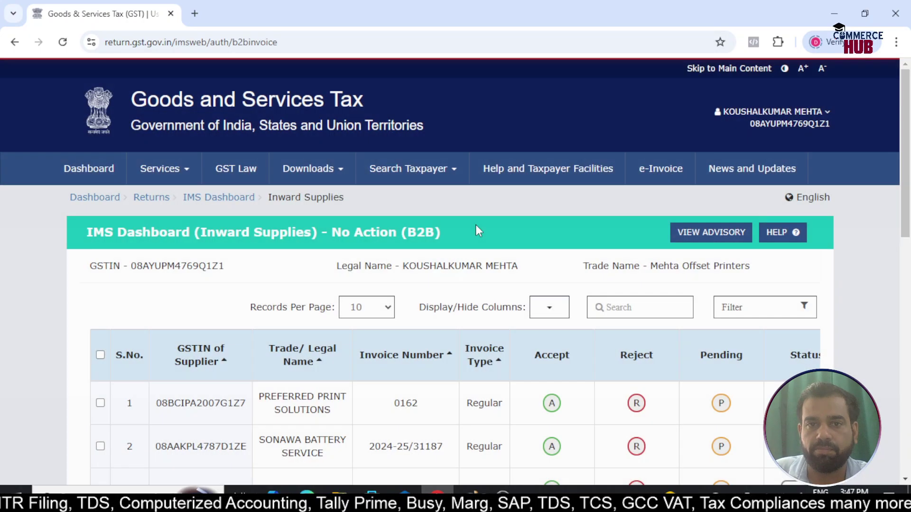
- Examine the supplier GSTINs, trade names and invoice numbers of the No Action B2B invoices
{"action": "scroll", "coordinate": [466, 227], "scroll_direction": "down", "scroll_amount": 5}
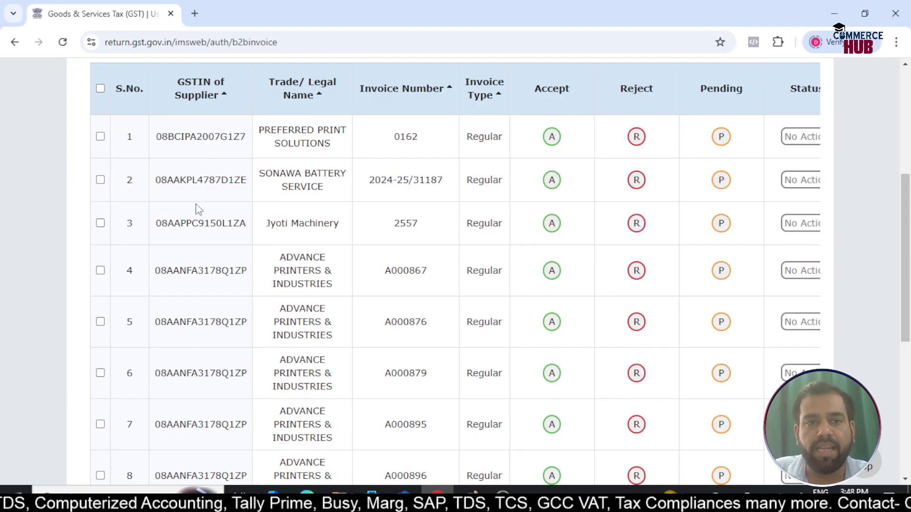
{"action": "scroll", "coordinate": [204, 315], "scroll_direction": "down", "scroll_amount": 4}
{"action": "scroll", "coordinate": [229, 313], "scroll_direction": "up", "scroll_amount": 3}
{"action": "scroll", "coordinate": [233, 291], "scroll_direction": "up", "scroll_amount": 3}
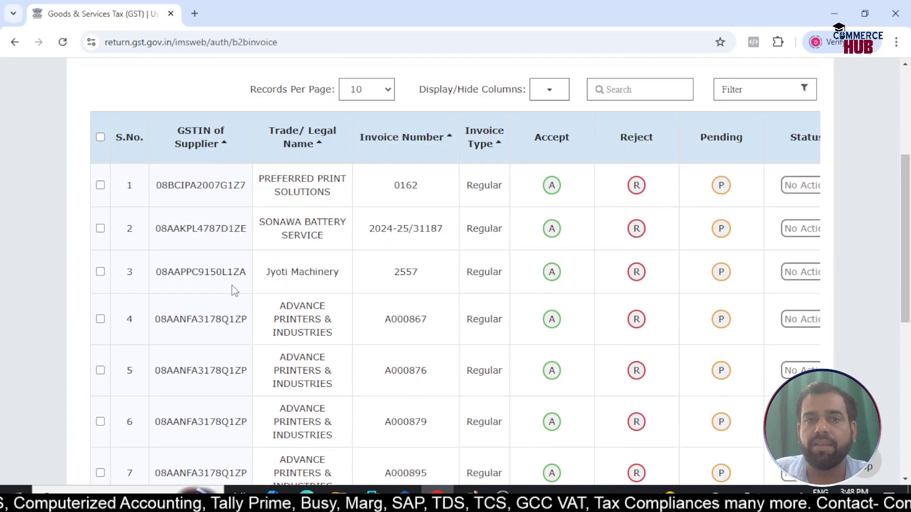
{"action": "scroll", "coordinate": [413, 223], "scroll_direction": "down", "scroll_amount": 3}
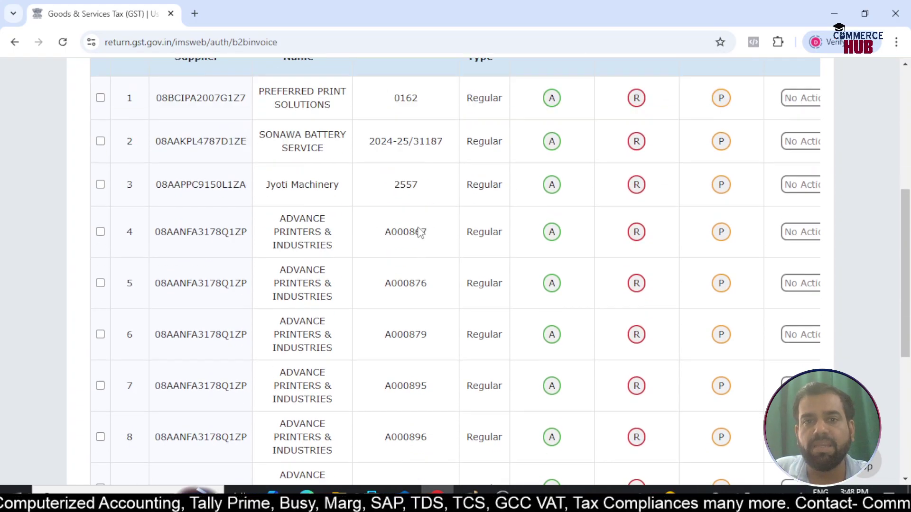
{"action": "scroll", "coordinate": [441, 294], "scroll_direction": "up", "scroll_amount": 2}
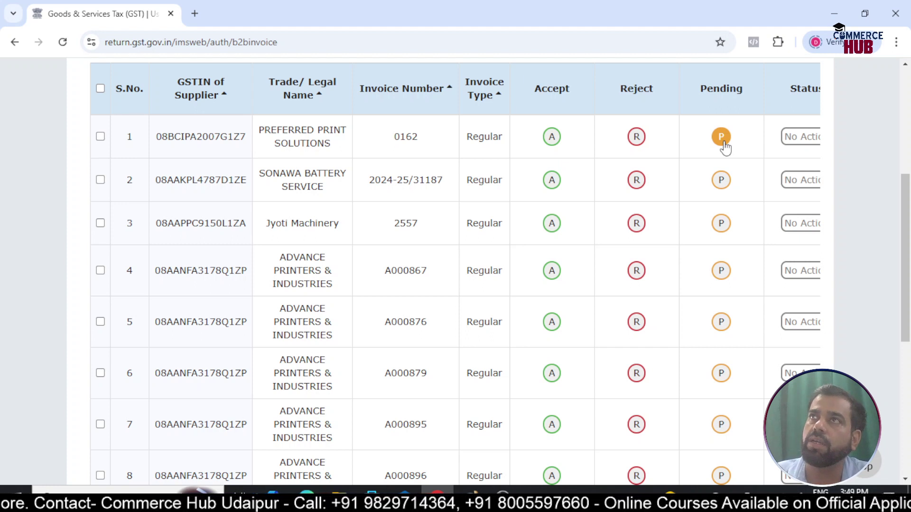
- Examine the Accept, Reject and Pending options for each No Action B2B invoice and the controls below the list
{"action": "scroll", "coordinate": [580, 190], "scroll_direction": "up", "scroll_amount": 5}
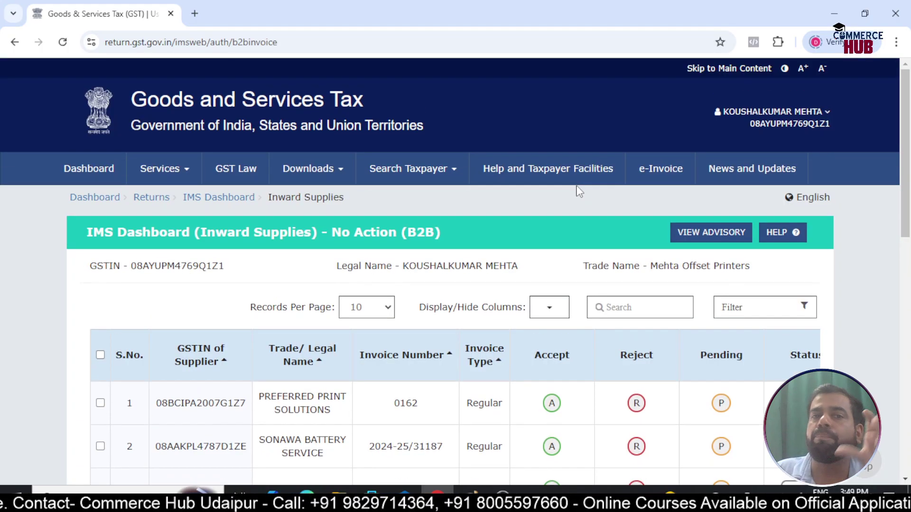
{"action": "scroll", "coordinate": [537, 250], "scroll_direction": "down", "scroll_amount": 4}
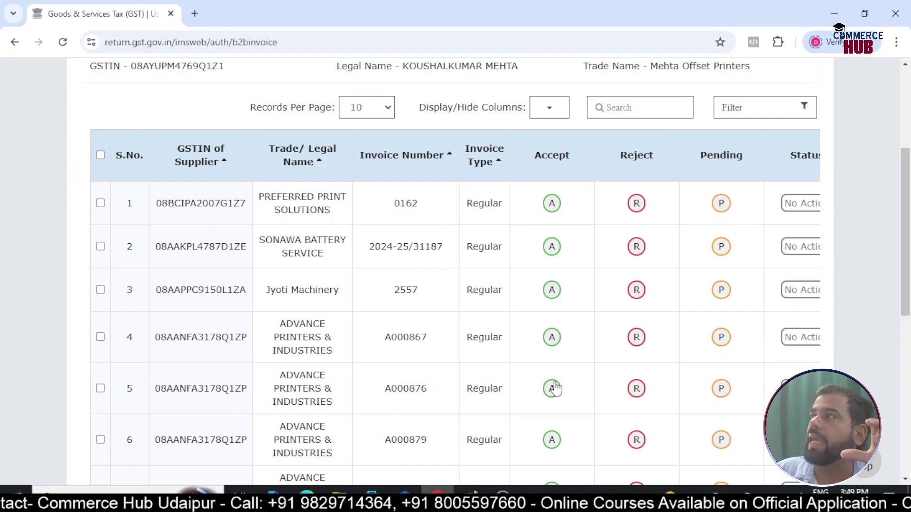
{"action": "scroll", "coordinate": [549, 352], "scroll_direction": "down", "scroll_amount": 3}
{"action": "scroll", "coordinate": [550, 352], "scroll_direction": "down", "scroll_amount": 1}
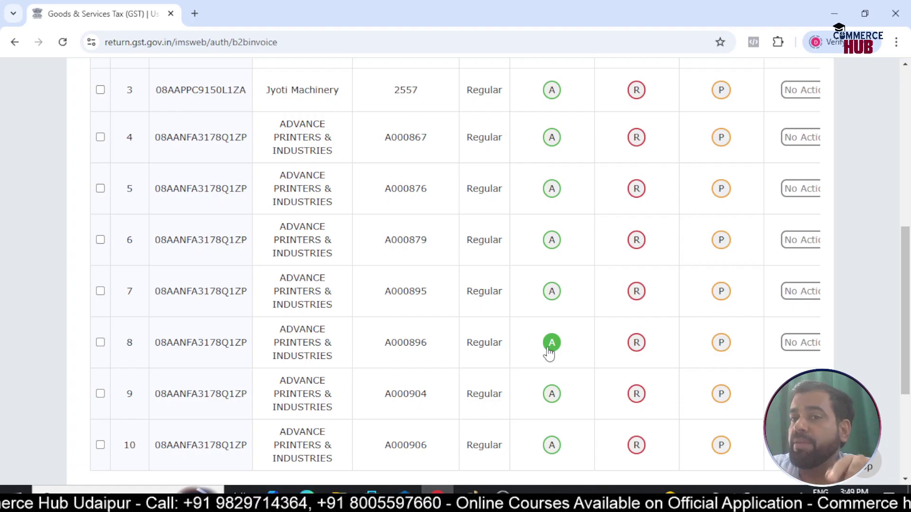
{"action": "scroll", "coordinate": [548, 353], "scroll_direction": "up", "scroll_amount": 2}
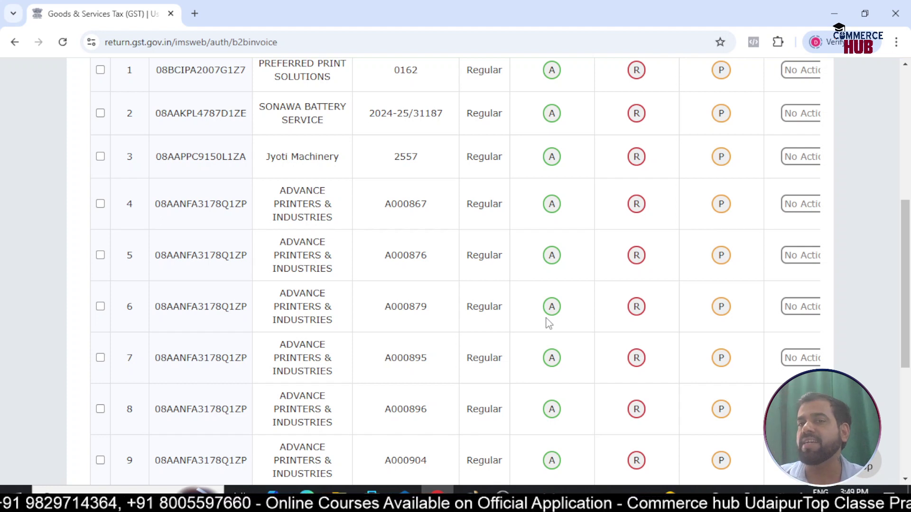
{"action": "scroll", "coordinate": [240, 183], "scroll_direction": "down", "scroll_amount": 4}
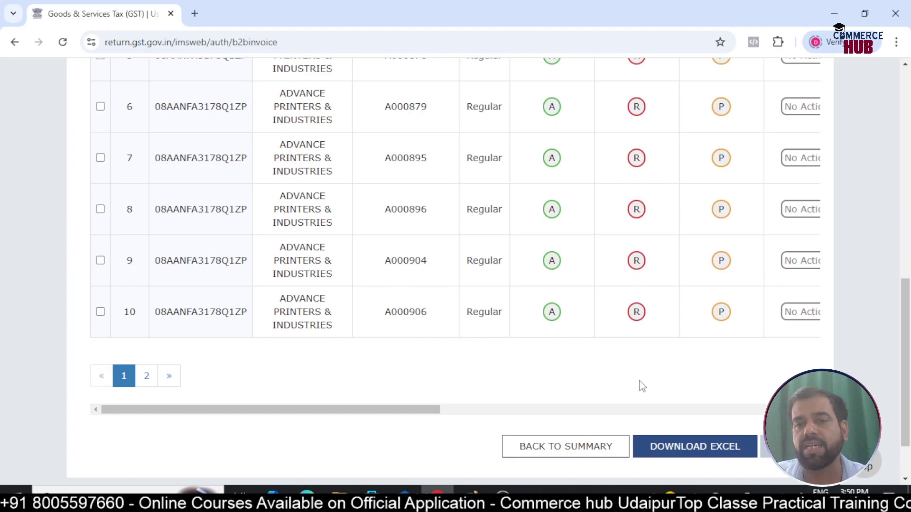
{"action": "scroll", "coordinate": [641, 386], "scroll_direction": "up", "scroll_amount": 10}
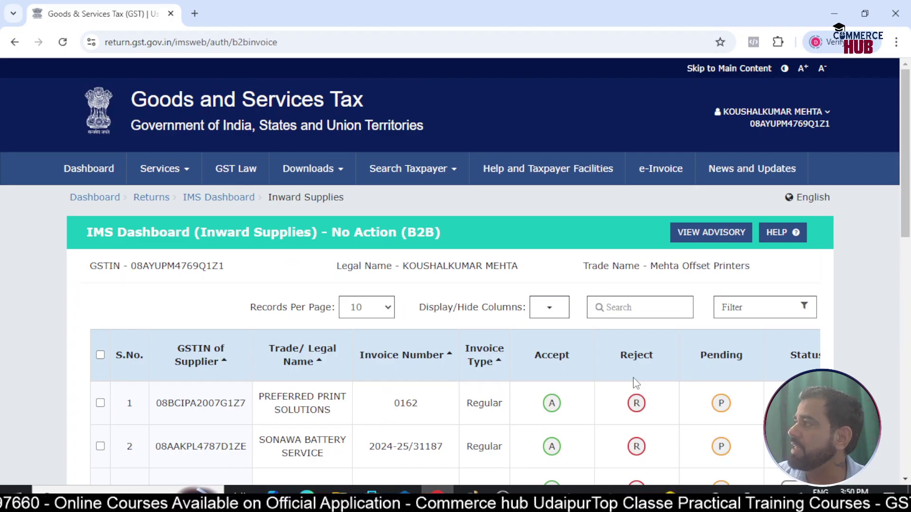
{"action": "scroll", "coordinate": [636, 382], "scroll_direction": "down", "scroll_amount": 4}
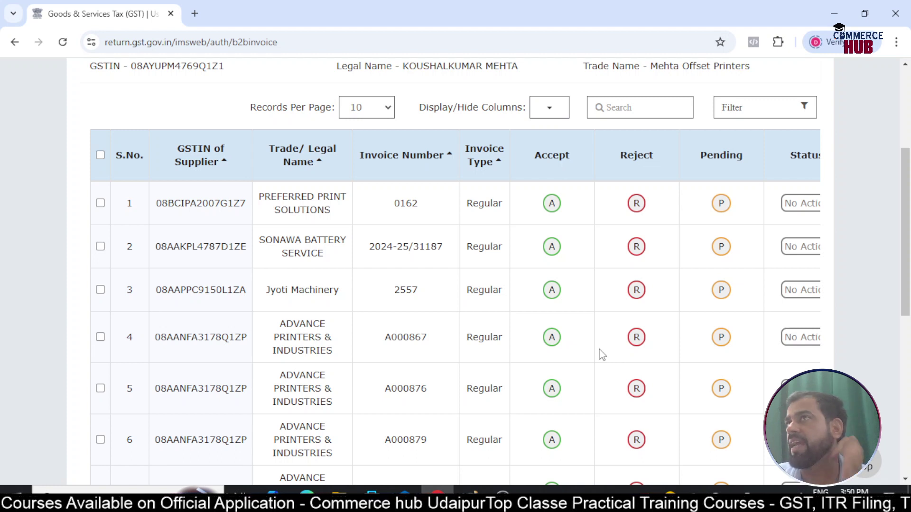
{"action": "scroll", "coordinate": [602, 354], "scroll_direction": "up", "scroll_amount": 2}
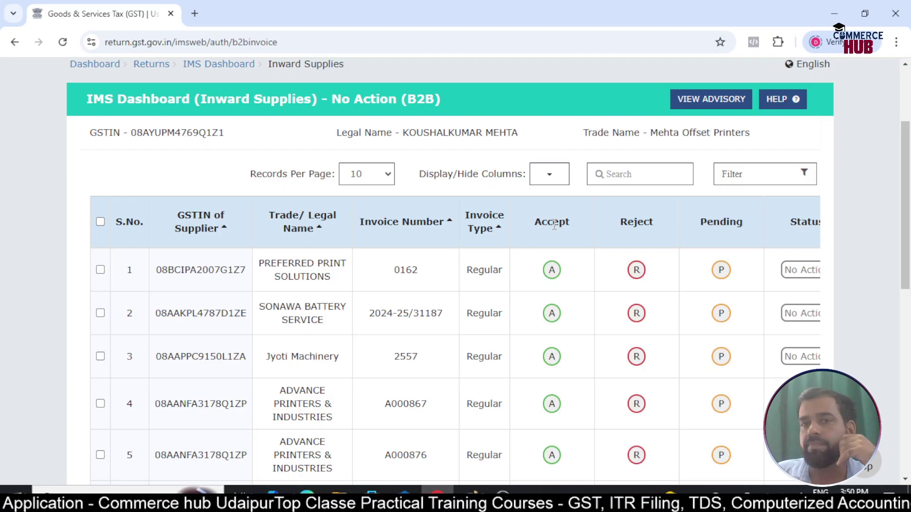
{"action": "scroll", "coordinate": [561, 286], "scroll_direction": "down", "scroll_amount": 10}
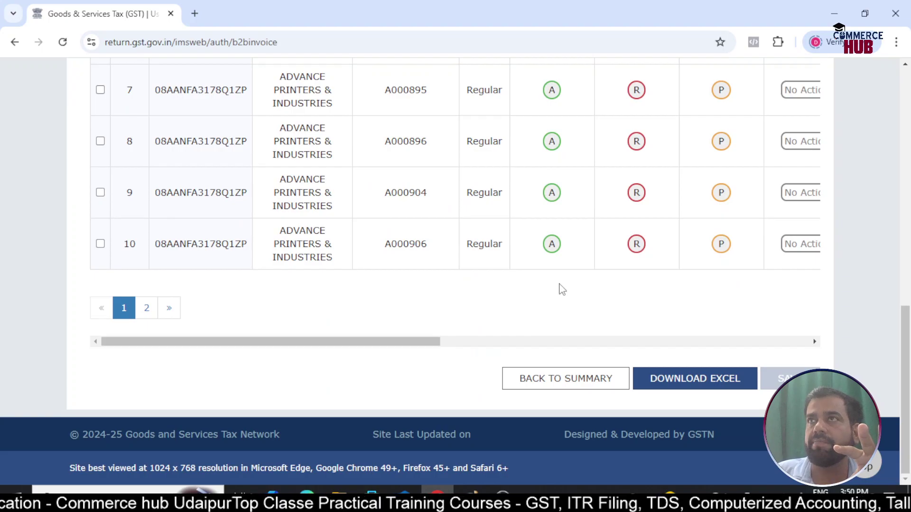
{"action": "scroll", "coordinate": [515, 284], "scroll_direction": "up", "scroll_amount": 10}
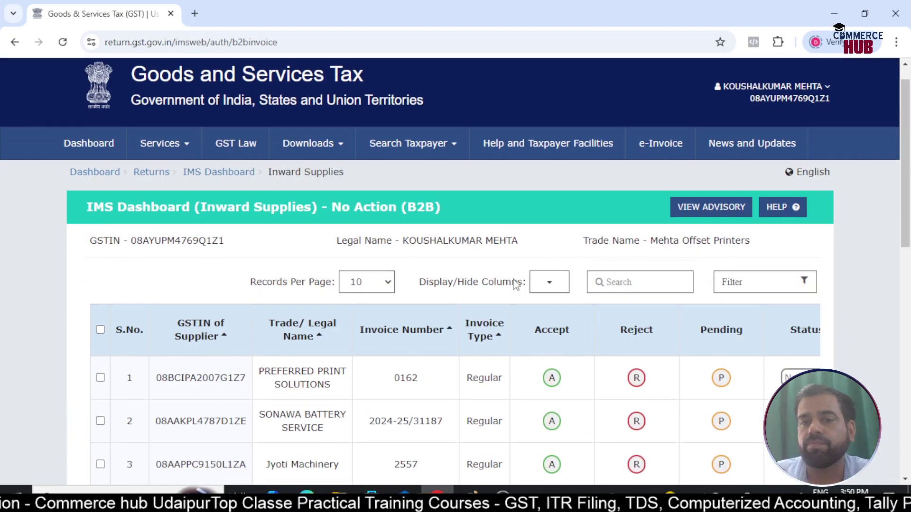
{"action": "scroll", "coordinate": [516, 284], "scroll_direction": "down", "scroll_amount": 4}
{"action": "scroll", "coordinate": [515, 283], "scroll_direction": "up", "scroll_amount": 3}
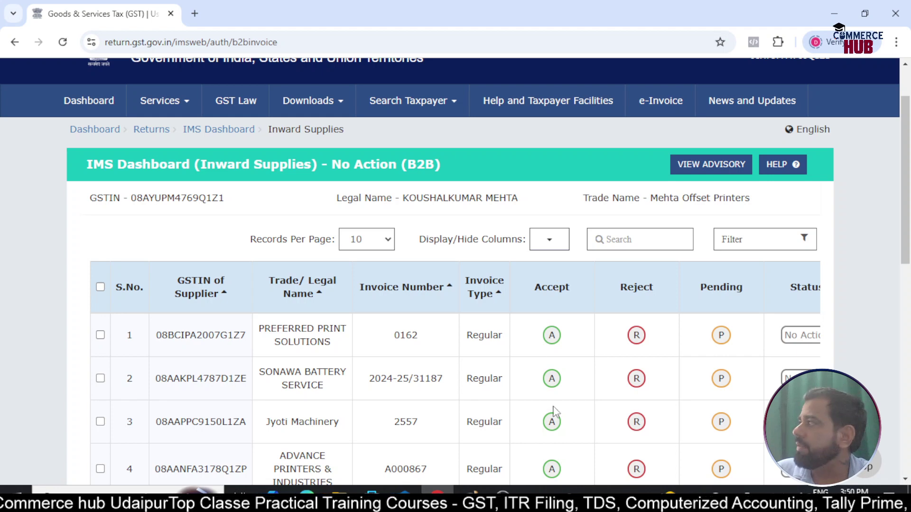
{"action": "scroll", "coordinate": [565, 280], "scroll_direction": "down", "scroll_amount": 10}
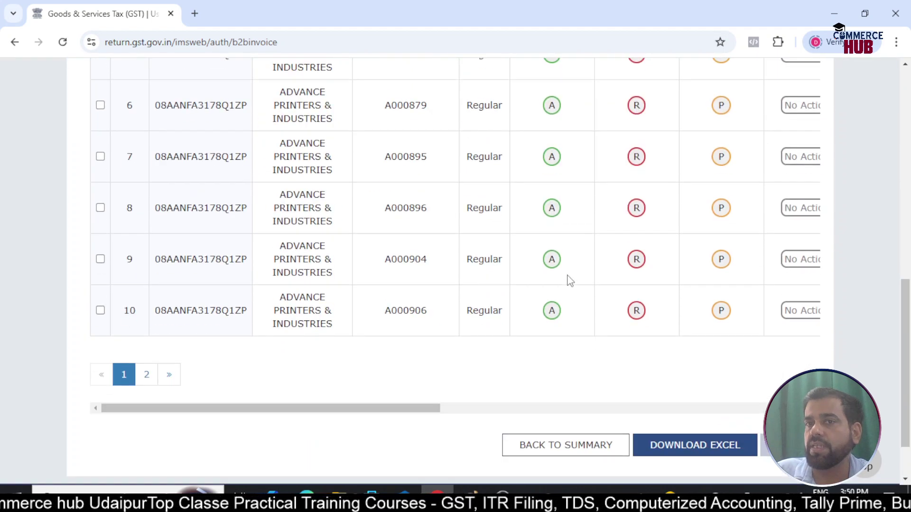
{"action": "scroll", "coordinate": [527, 308], "scroll_direction": "up", "scroll_amount": 2}
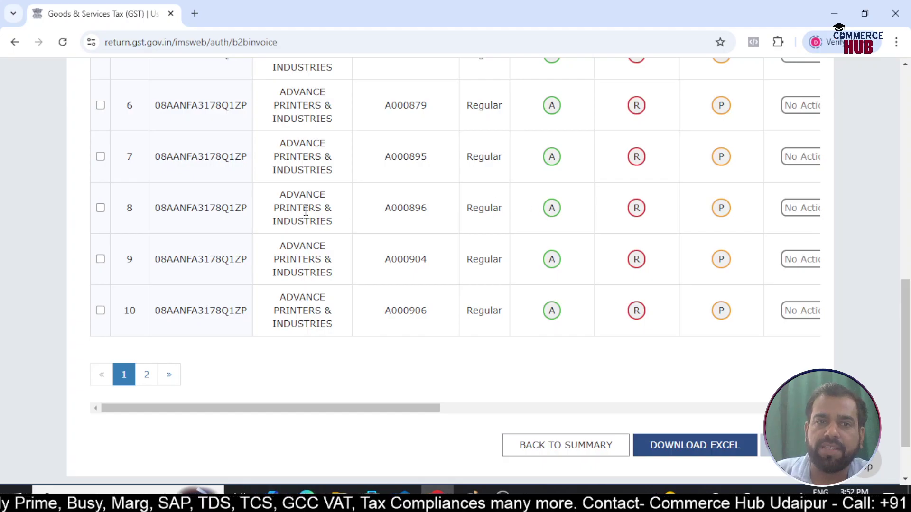
{"action": "scroll", "coordinate": [427, 218], "scroll_direction": "up", "scroll_amount": 5}
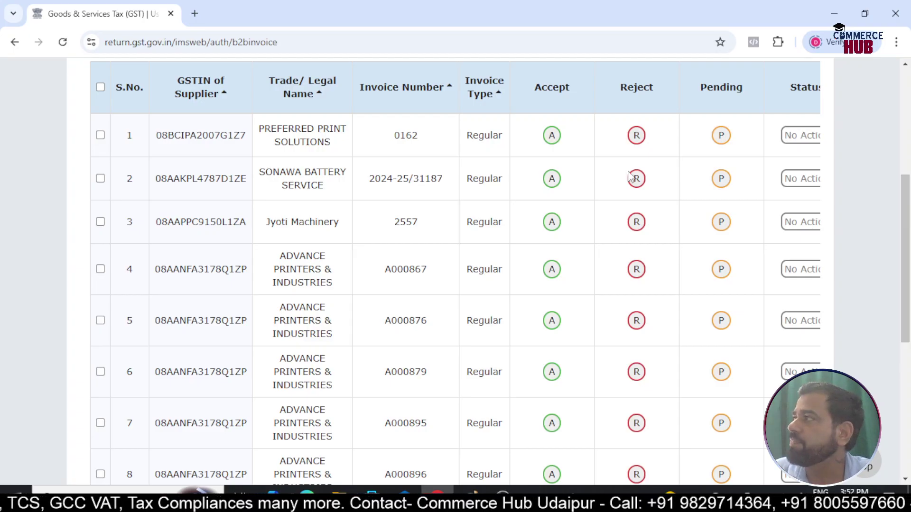
{"action": "scroll", "coordinate": [630, 176], "scroll_direction": "down", "scroll_amount": 7}
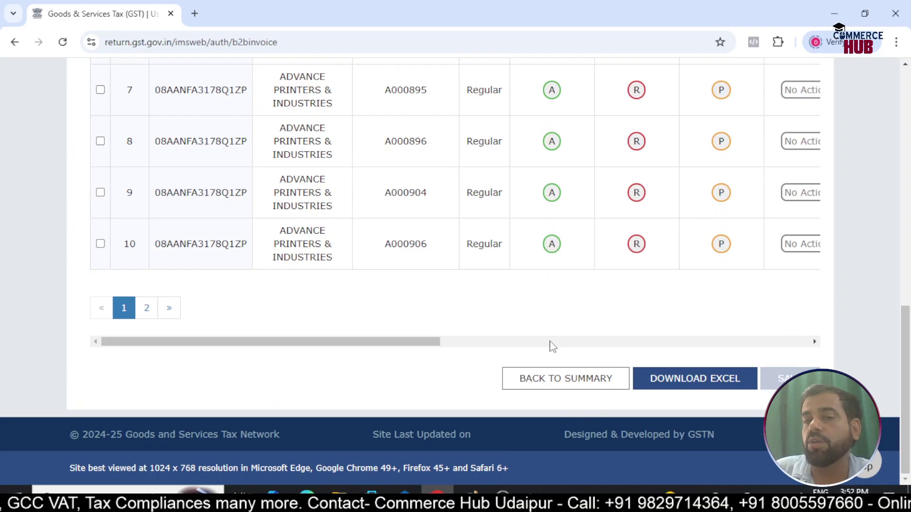
- Return to the IMS Inward Supplies summary and look over its All other ITC table
{"action": "left_click", "coordinate": [557, 388]}
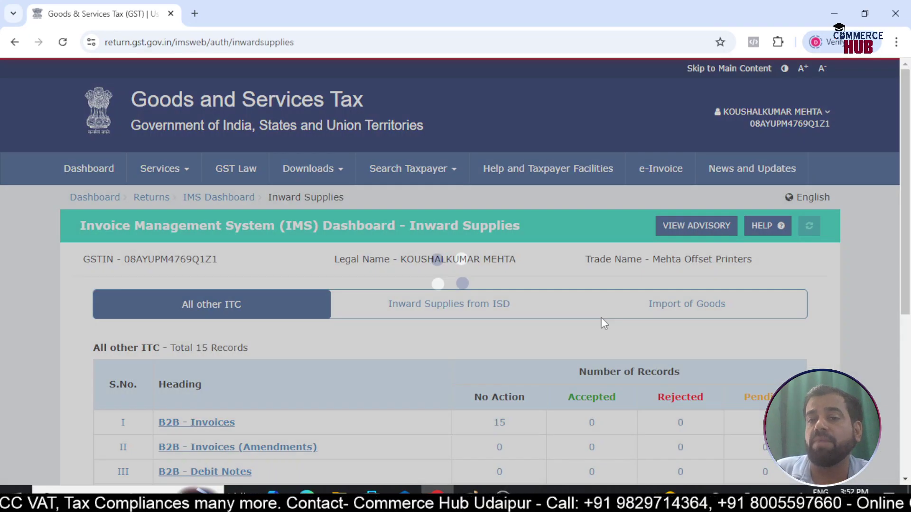
{"action": "scroll", "coordinate": [602, 317], "scroll_direction": "down", "scroll_amount": 5}
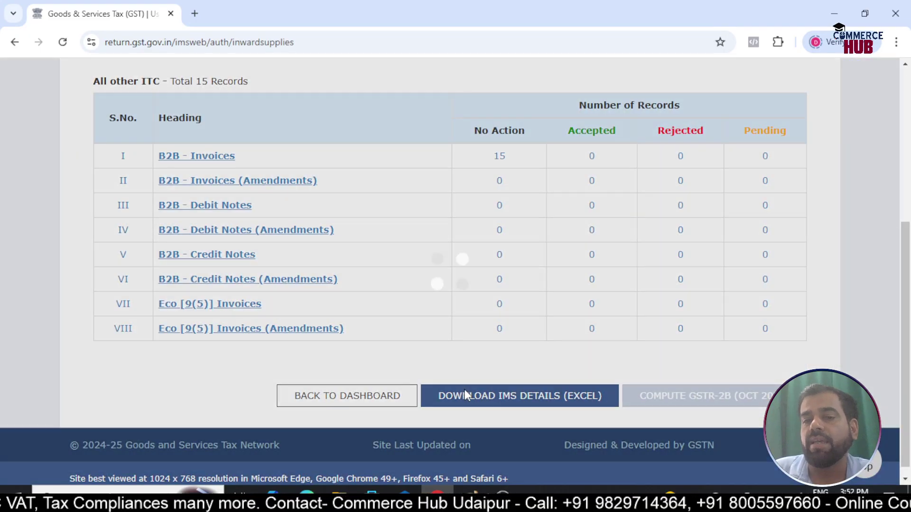
{"action": "scroll", "coordinate": [498, 314], "scroll_direction": "up", "scroll_amount": 4}
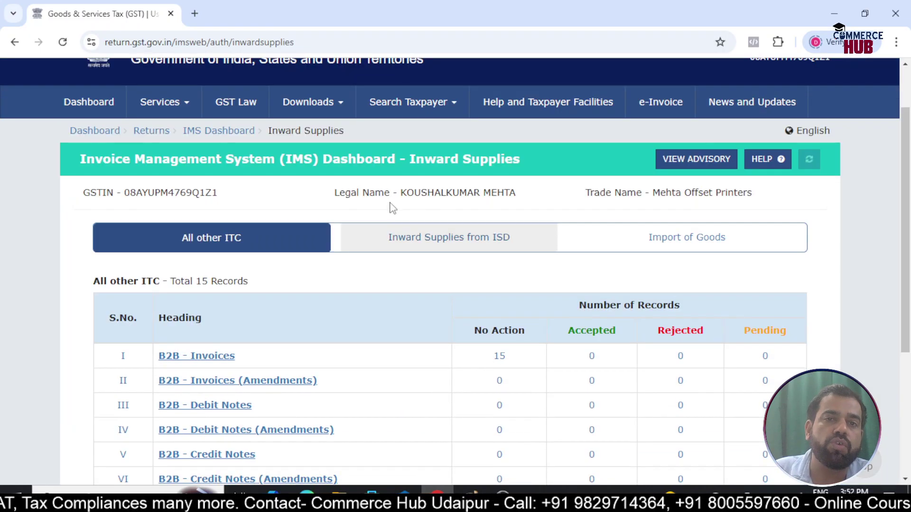